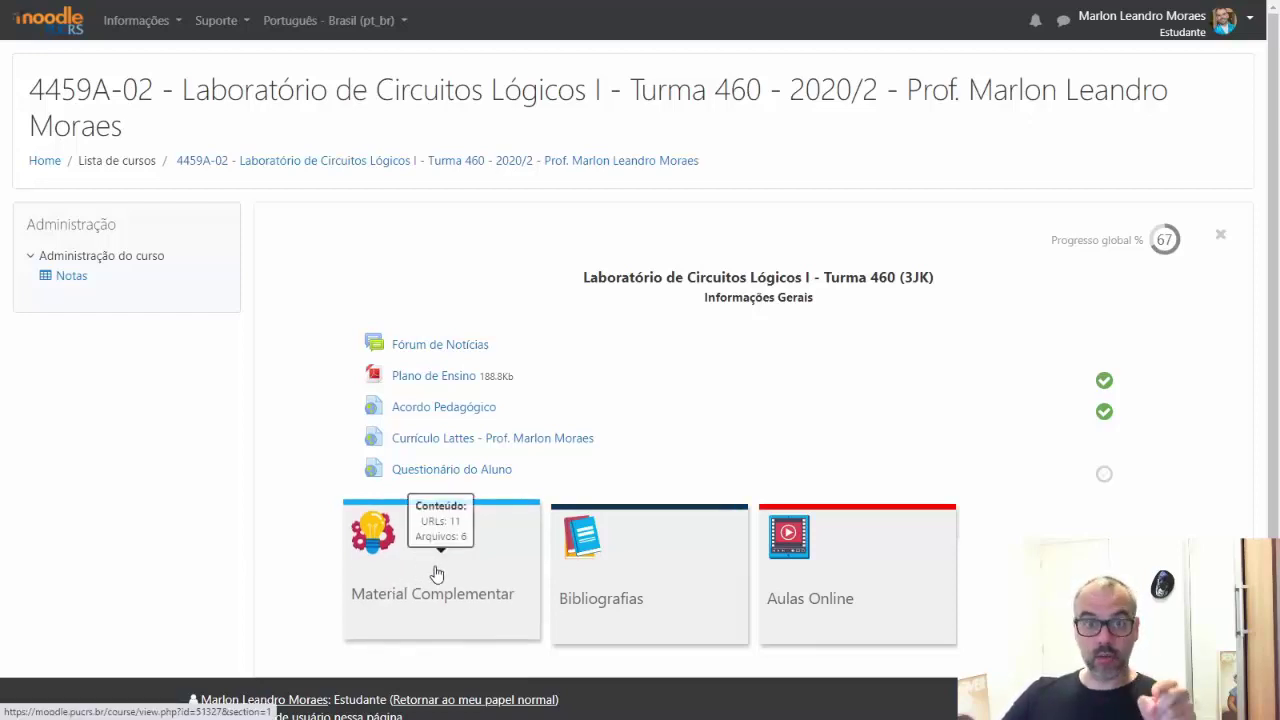
# - Open the Xilinx website from the course's Material Complementar section and go to its Downloads & Licensing page
pyautogui.click(436, 574)
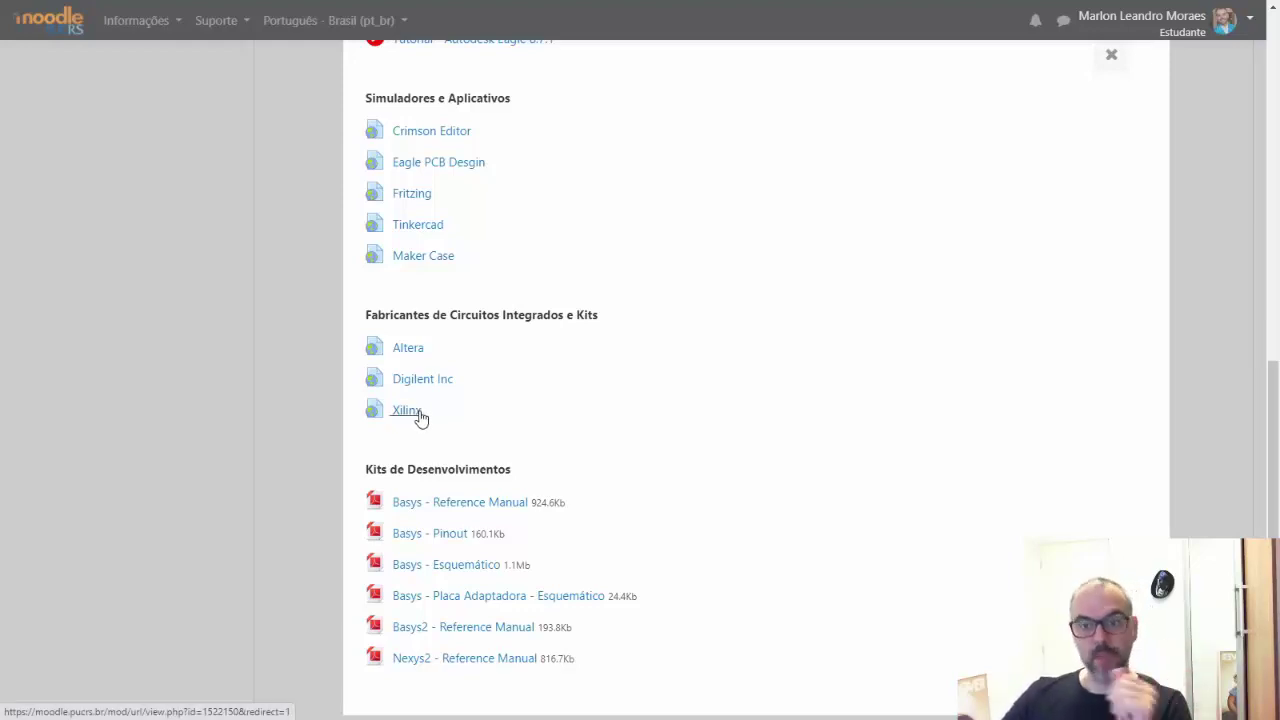
pyautogui.click(420, 418)
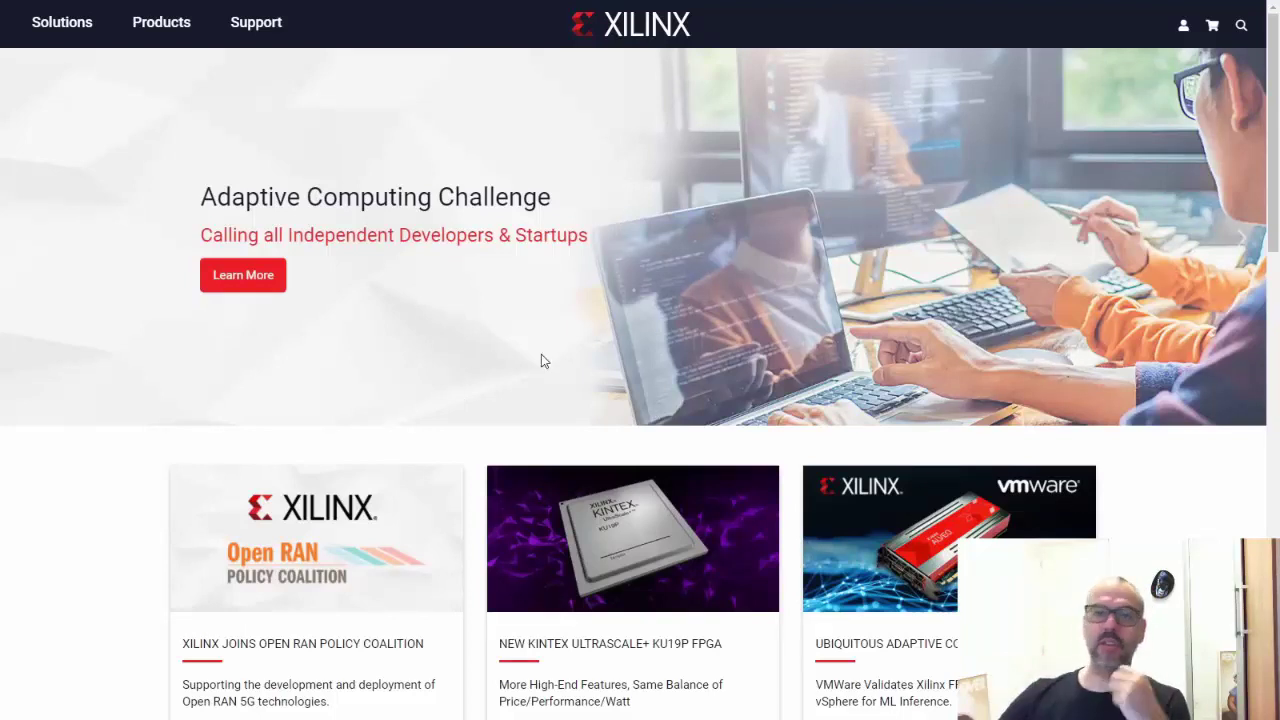
pyautogui.click(258, 30)
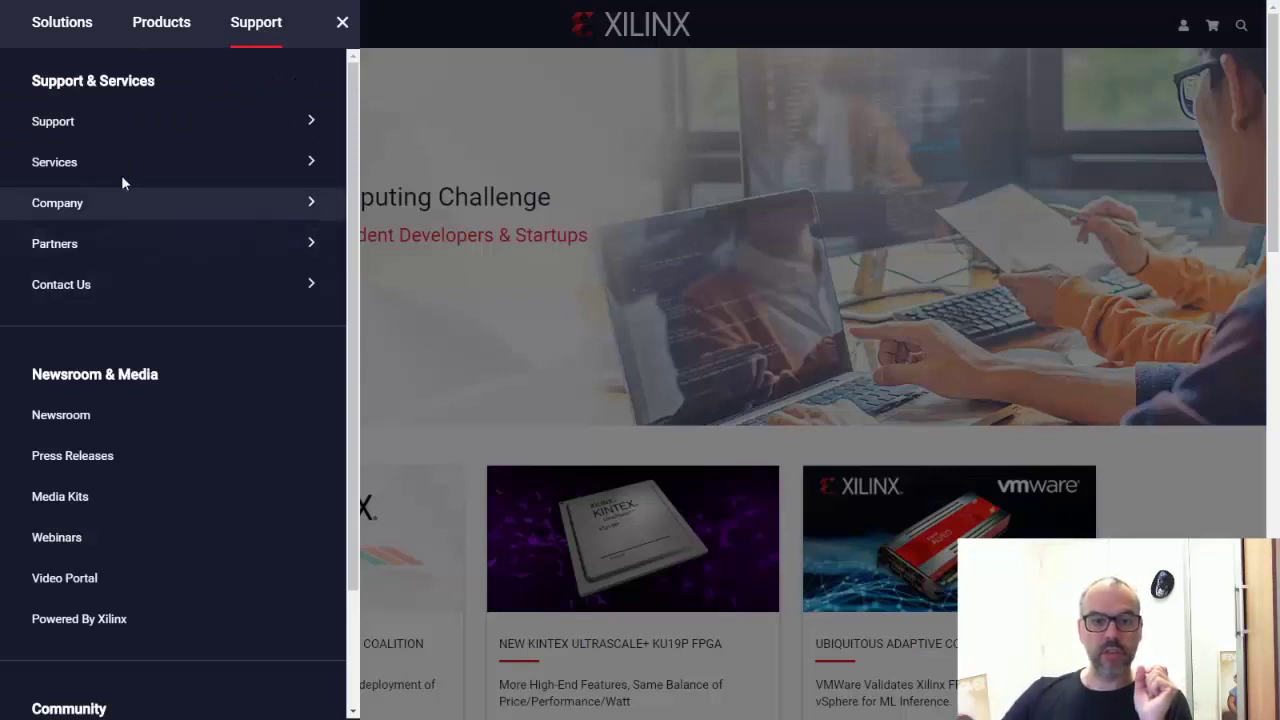
pyautogui.click(83, 122)
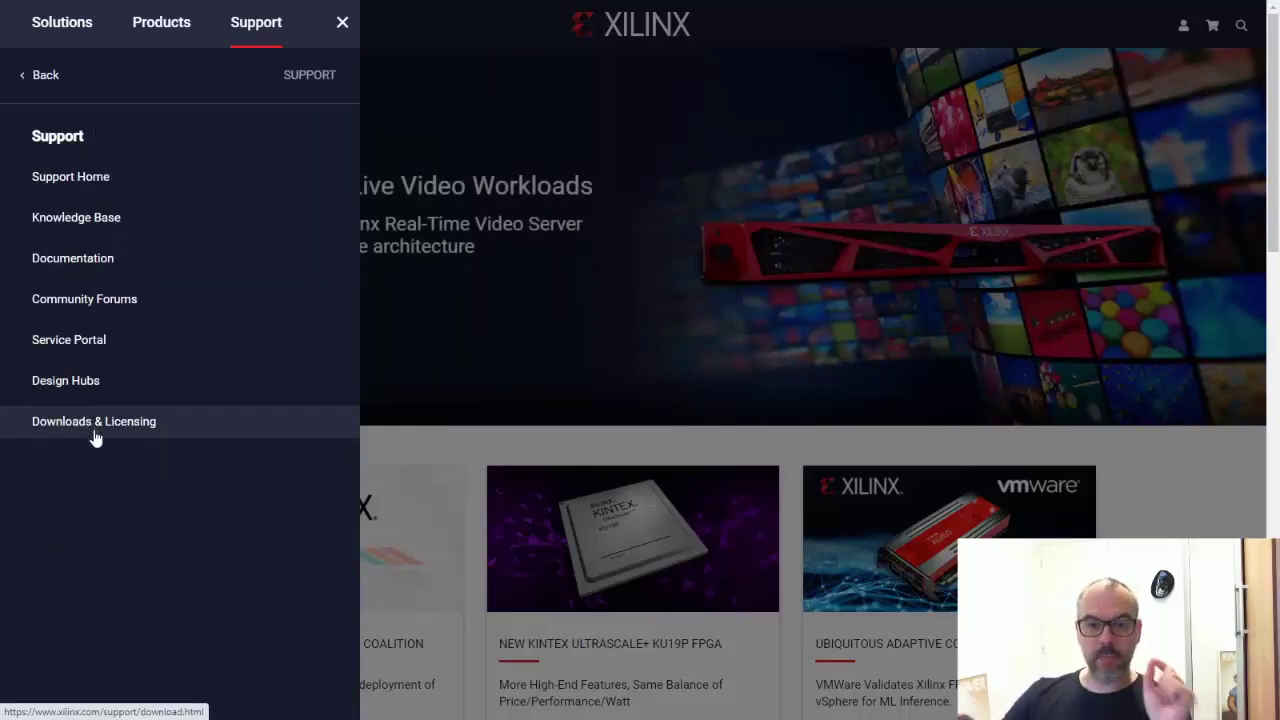
pyautogui.click(95, 438)
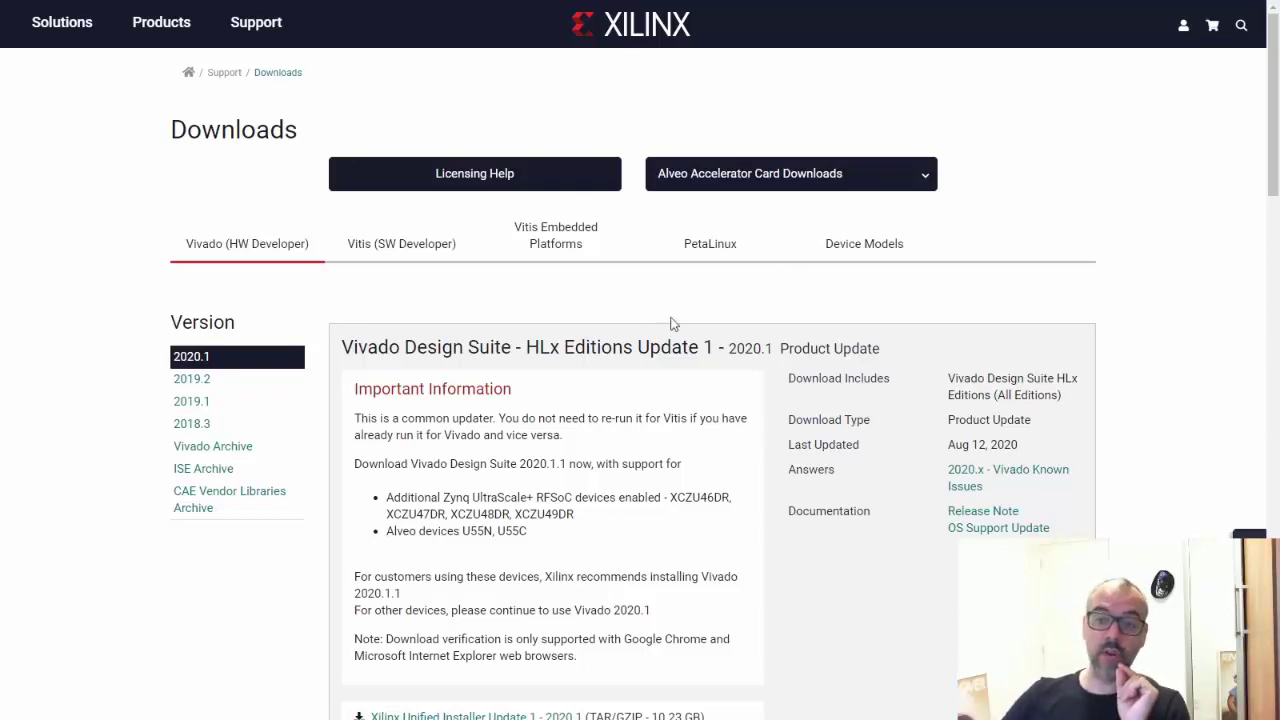
# - Open the ISE Archive, look through its version list, and expand the 14.7 release
pyautogui.moveTo(321, 333); pyautogui.dragTo(456, 336)
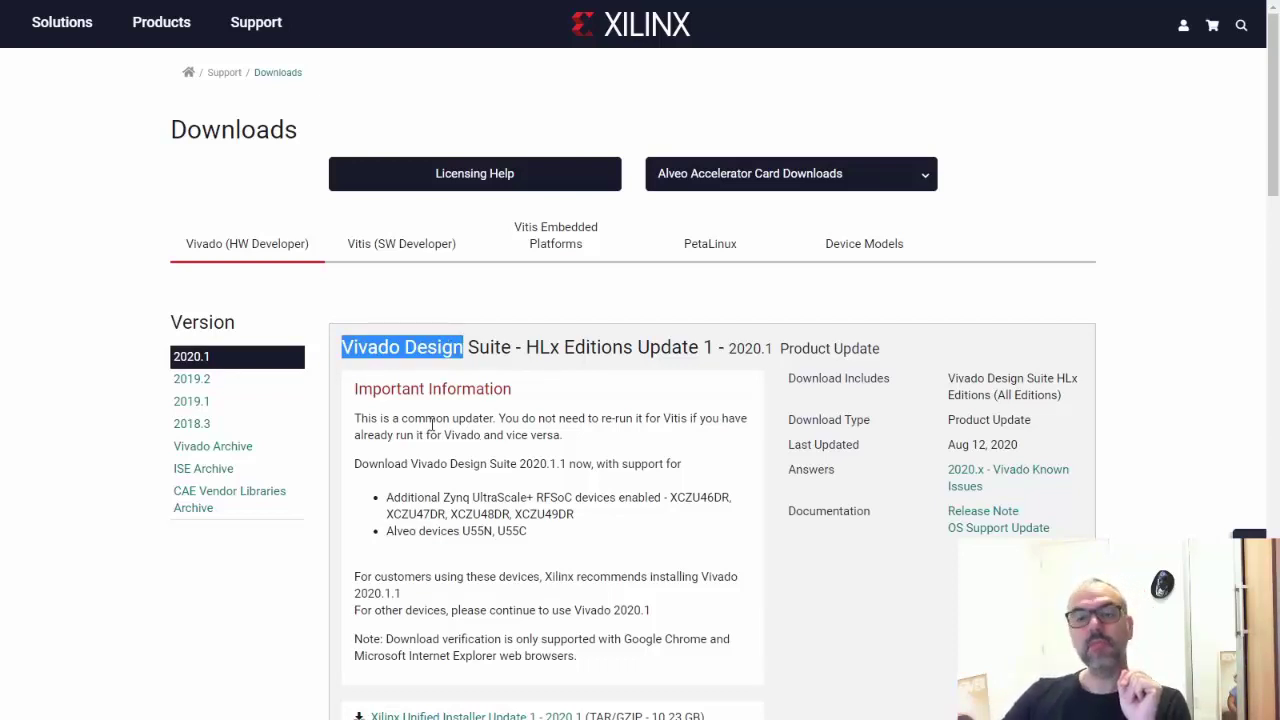
pyautogui.click(207, 473)
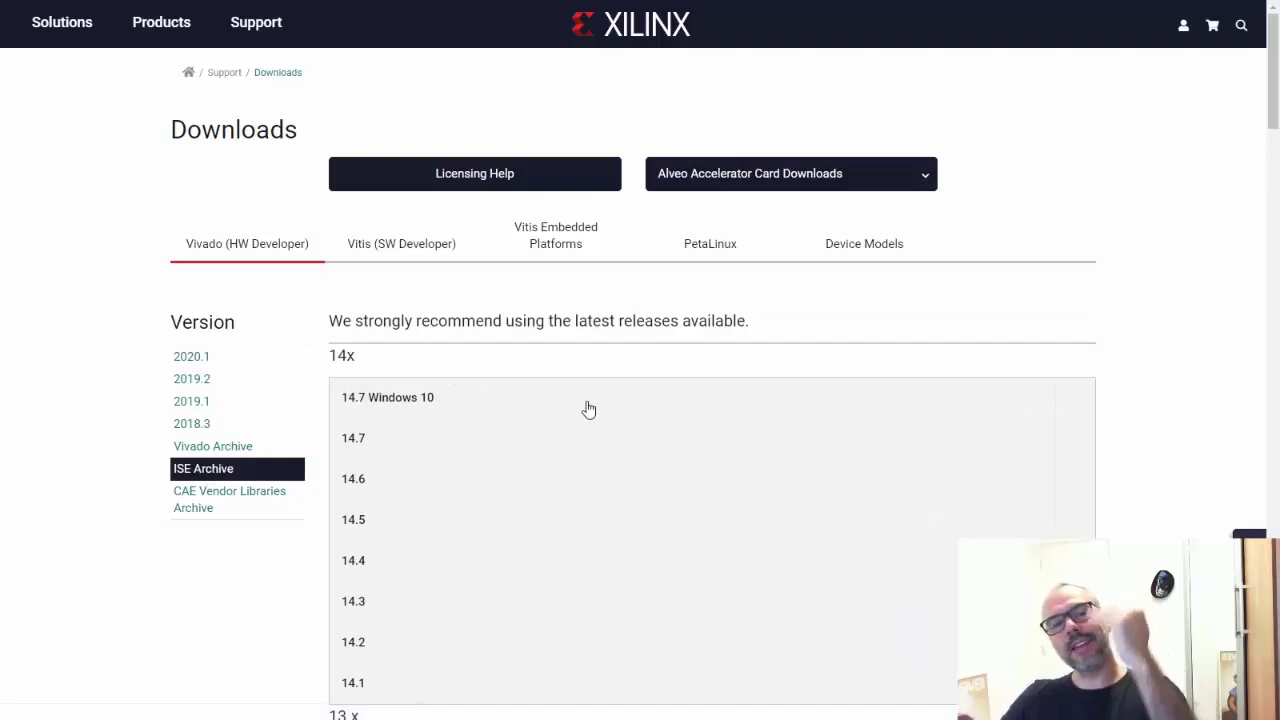
pyautogui.scroll(-10, 589, 412)
pyautogui.scroll(-15, 589, 422)
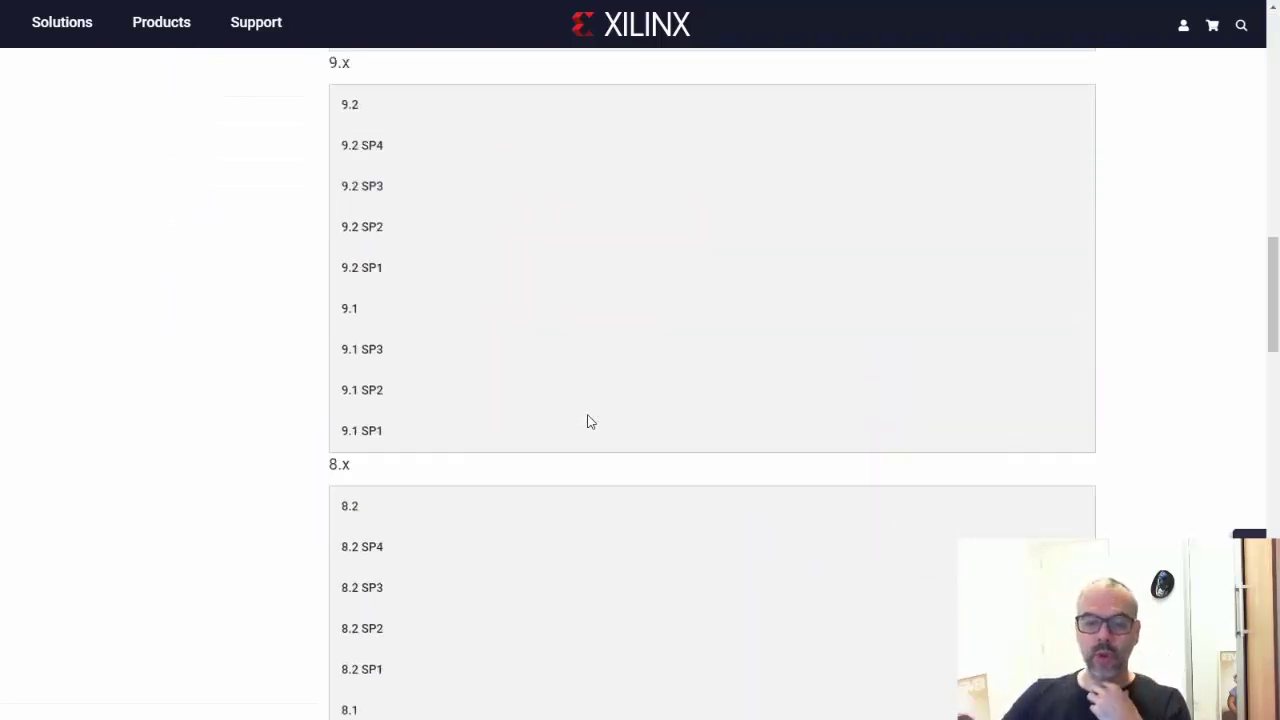
pyautogui.scroll(-5, 589, 422)
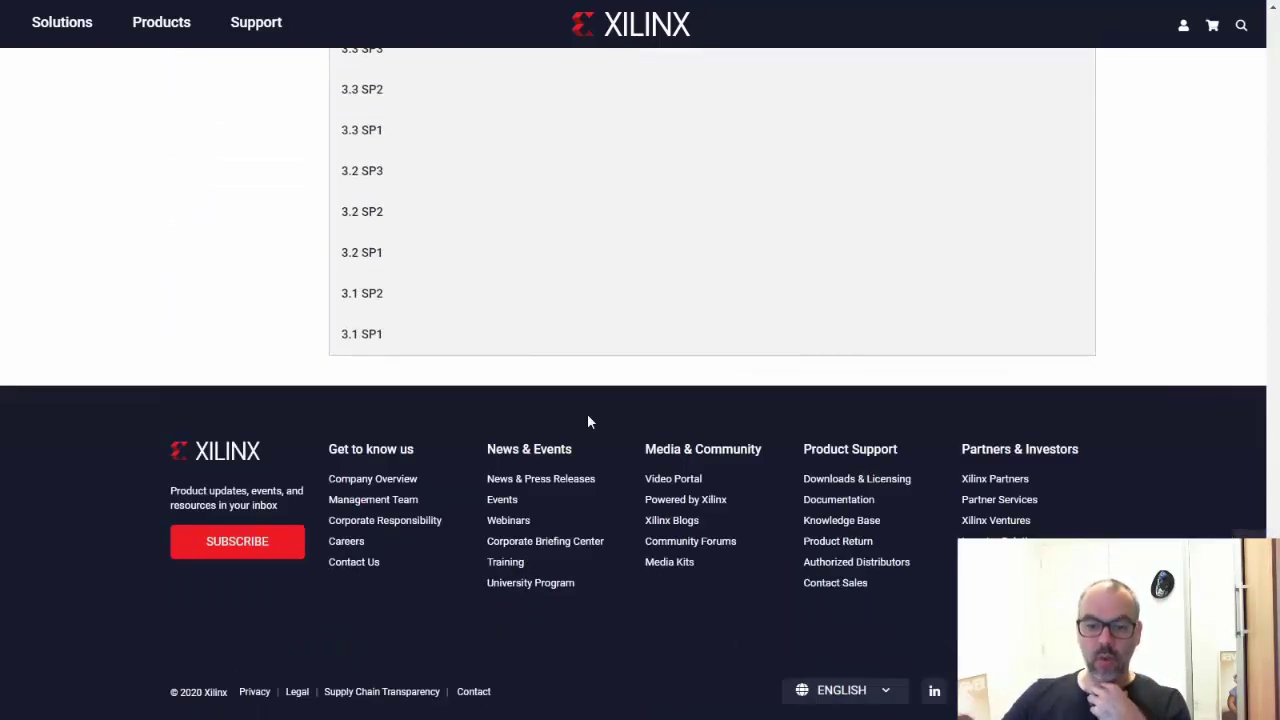
pyautogui.scroll(12, 589, 422)
pyautogui.scroll(20, 589, 422)
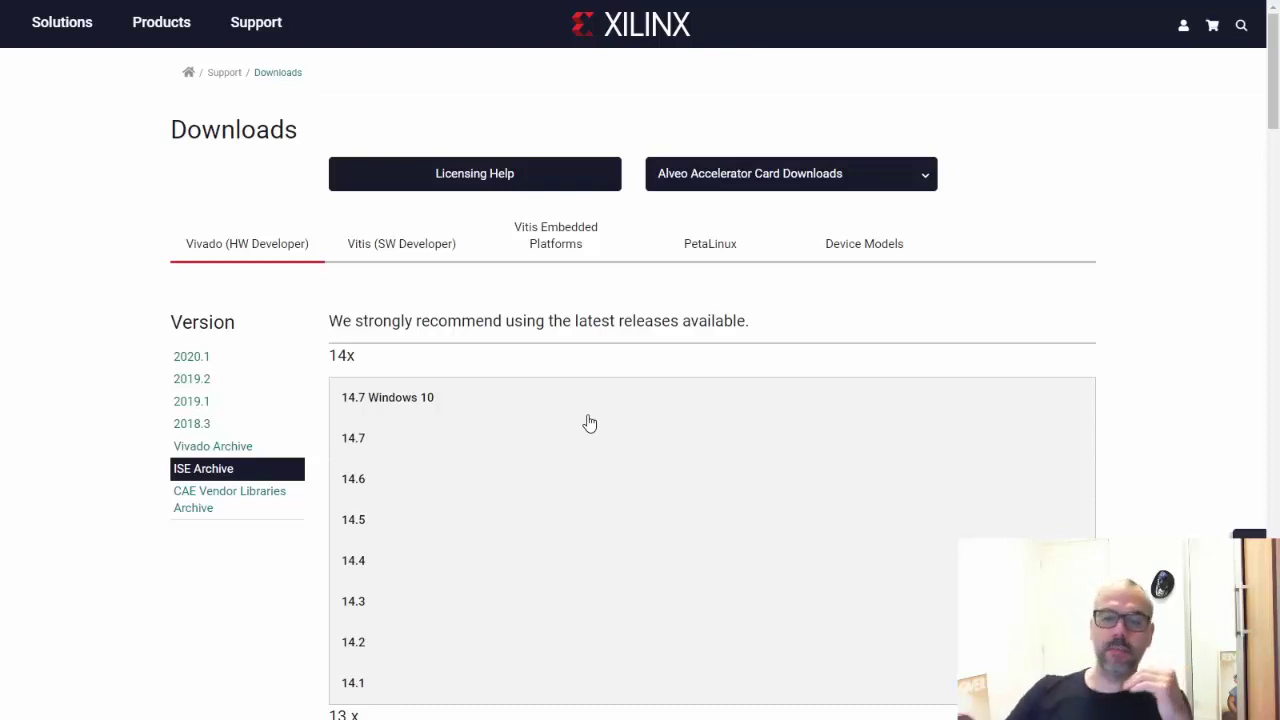
pyautogui.click(357, 443)
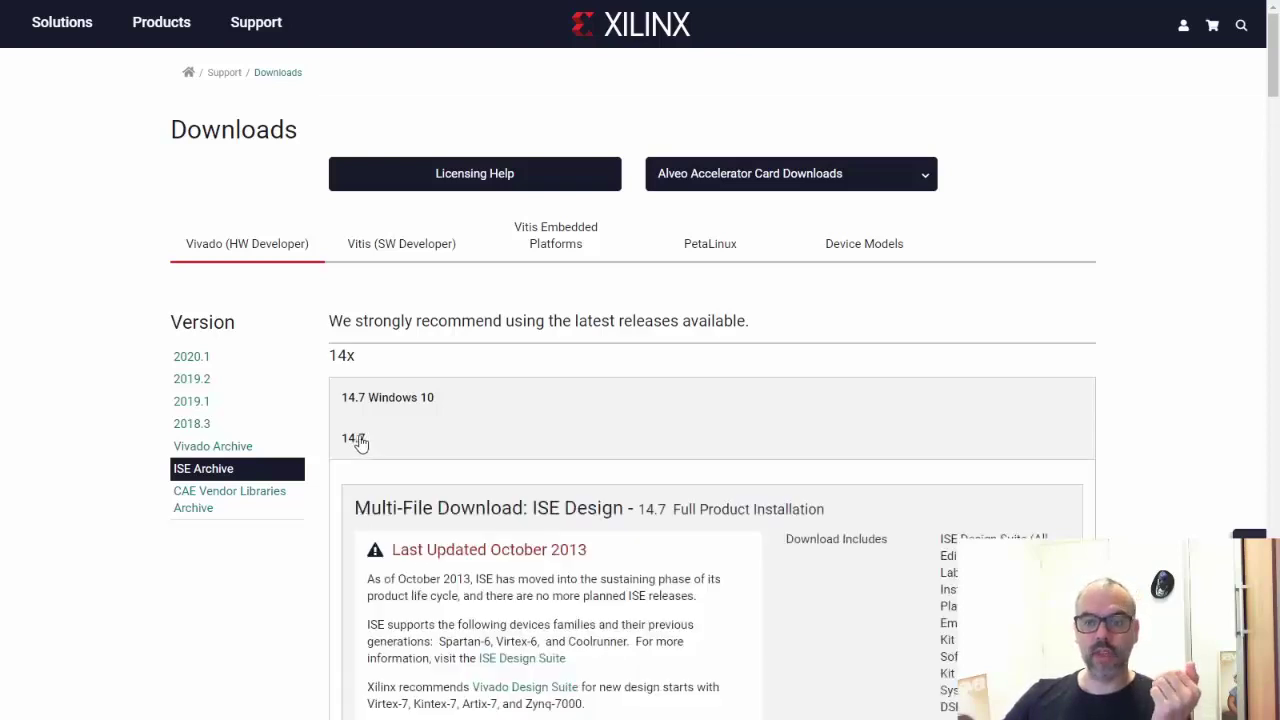
# - Examine the ISE 14.7 download options, comparing the four-part split installer with the ISE Design Suite full product installers
pyautogui.scroll(-2, 1021, 510)
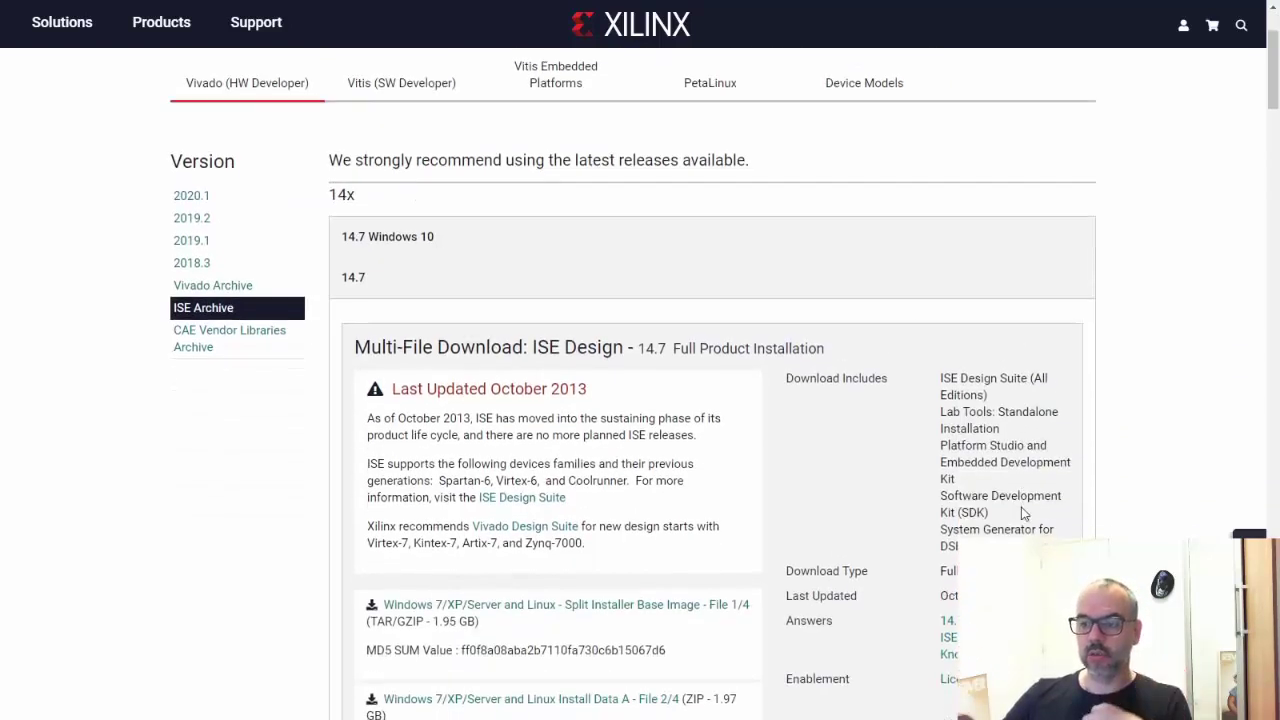
pyautogui.scroll(-1, 1021, 510)
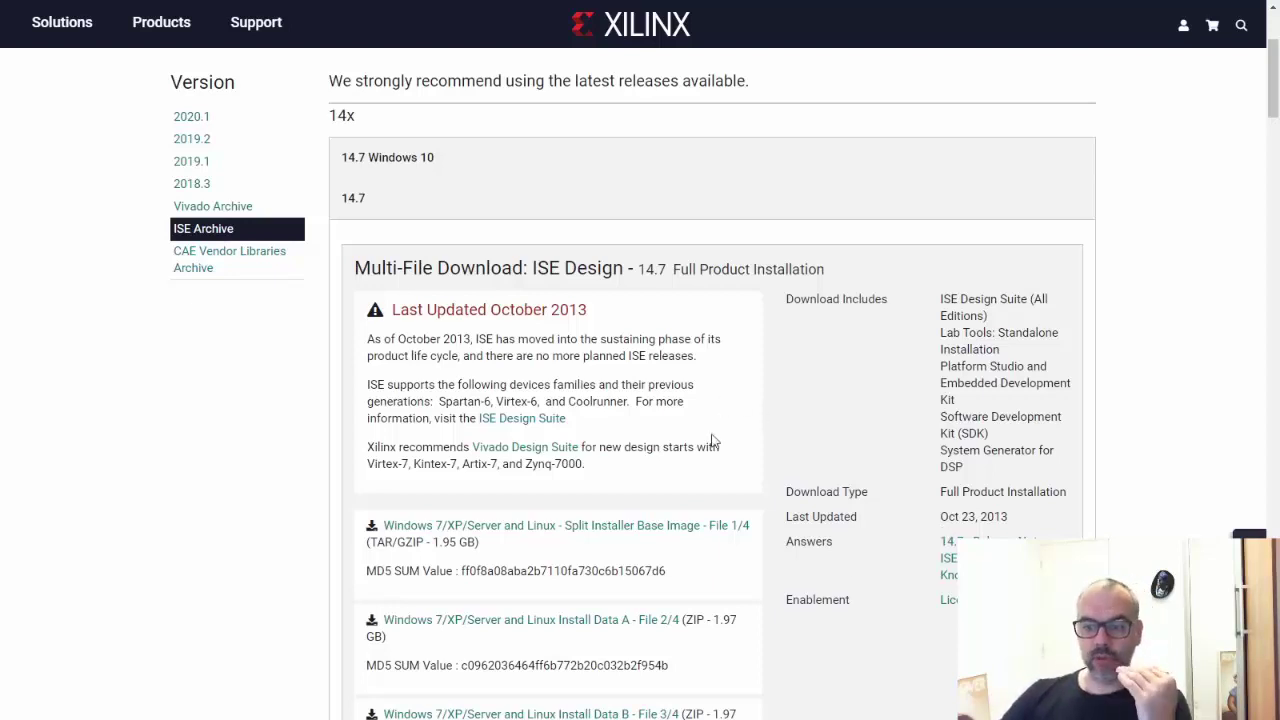
pyautogui.scroll(-2, 711, 449)
pyautogui.scroll(-5, 709, 455)
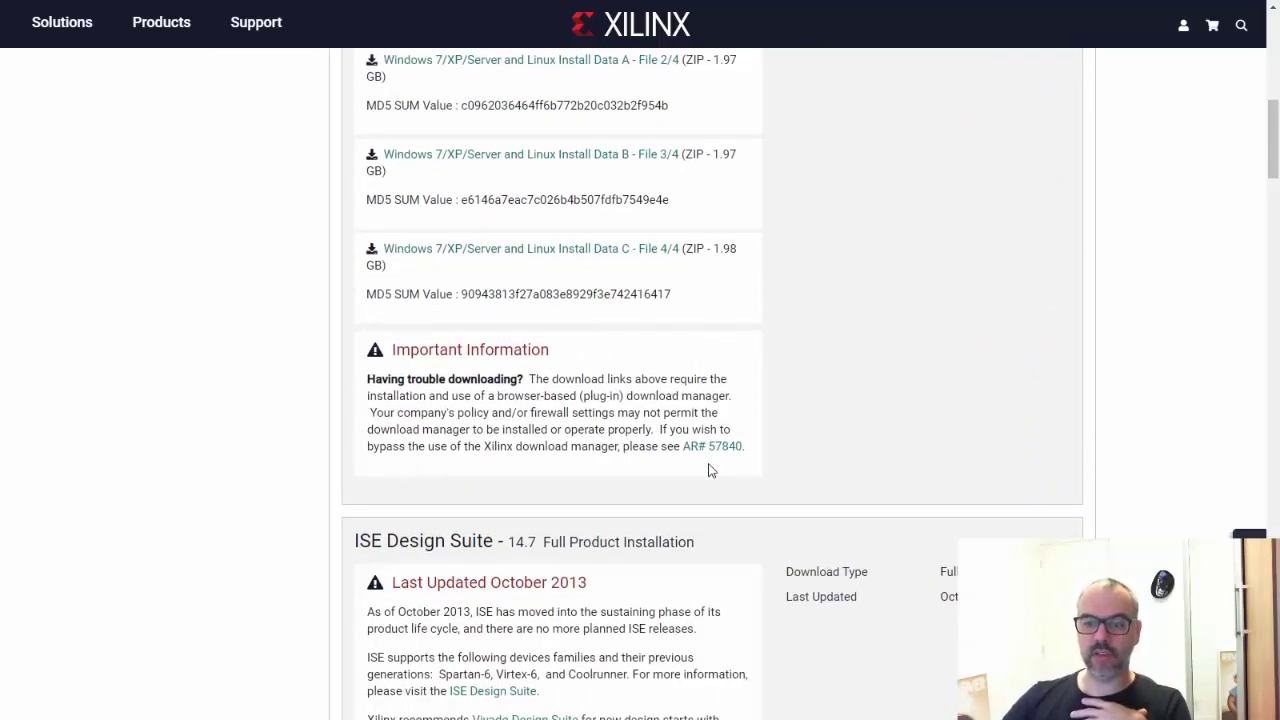
pyautogui.scroll(-1, 711, 470)
pyautogui.scroll(-2, 710, 470)
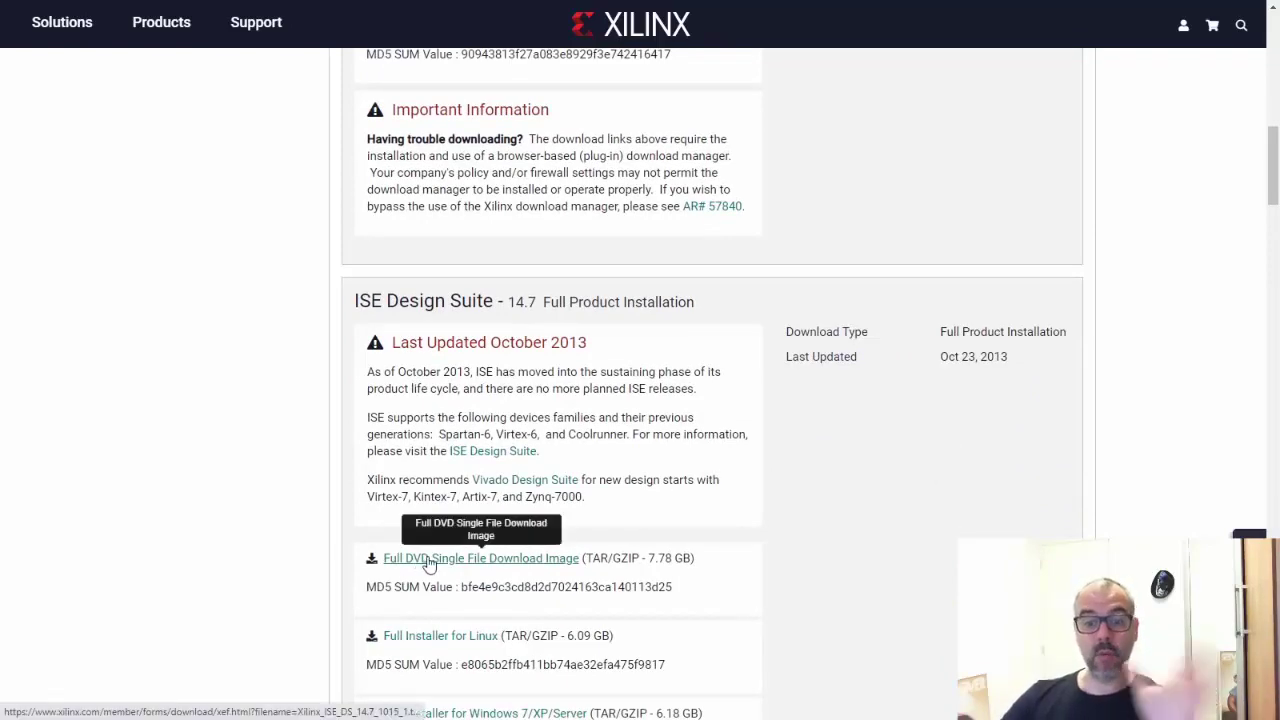
pyautogui.scroll(3, 496, 526)
pyautogui.scroll(3, 496, 526)
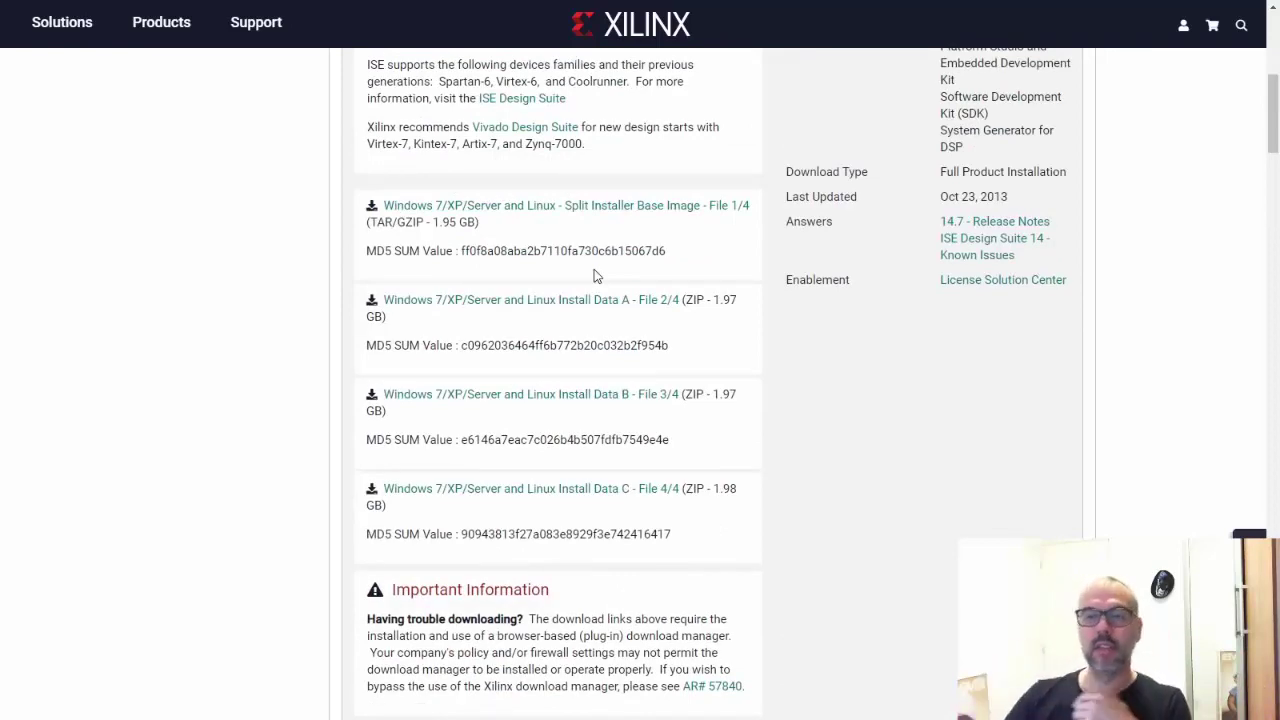
pyautogui.scroll(-6, 594, 274)
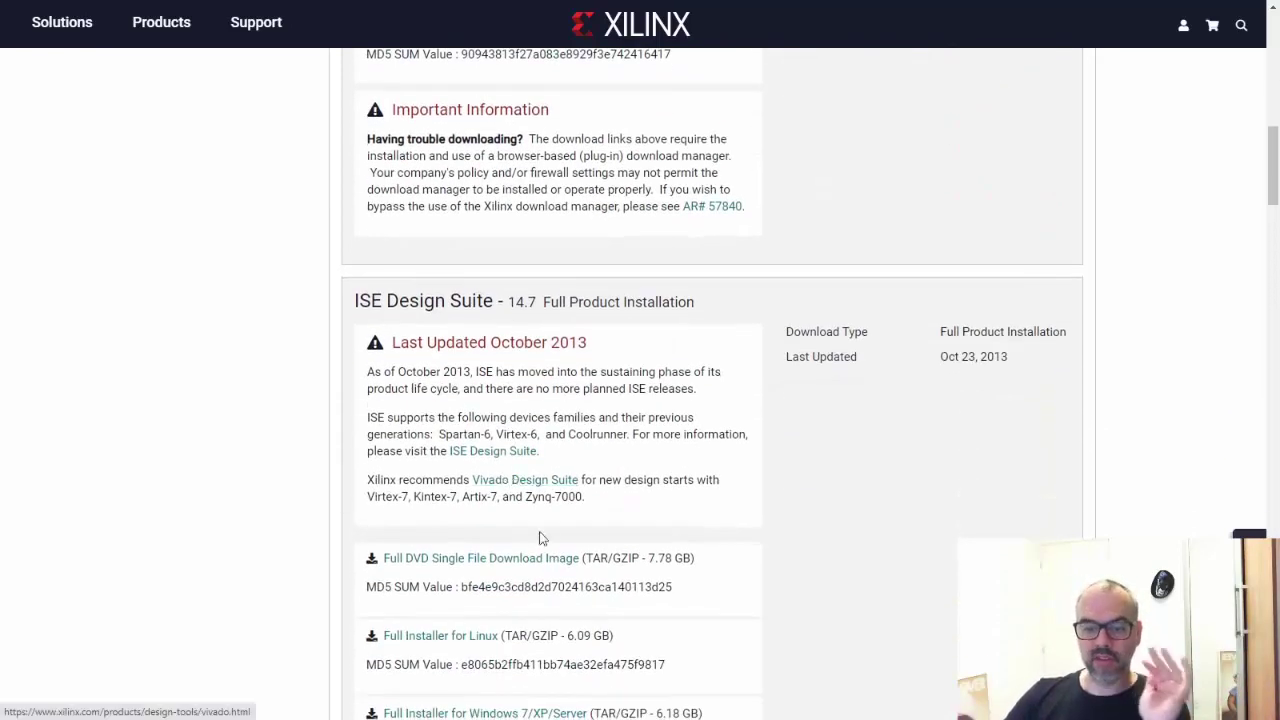
pyautogui.scroll(-3, 567, 551)
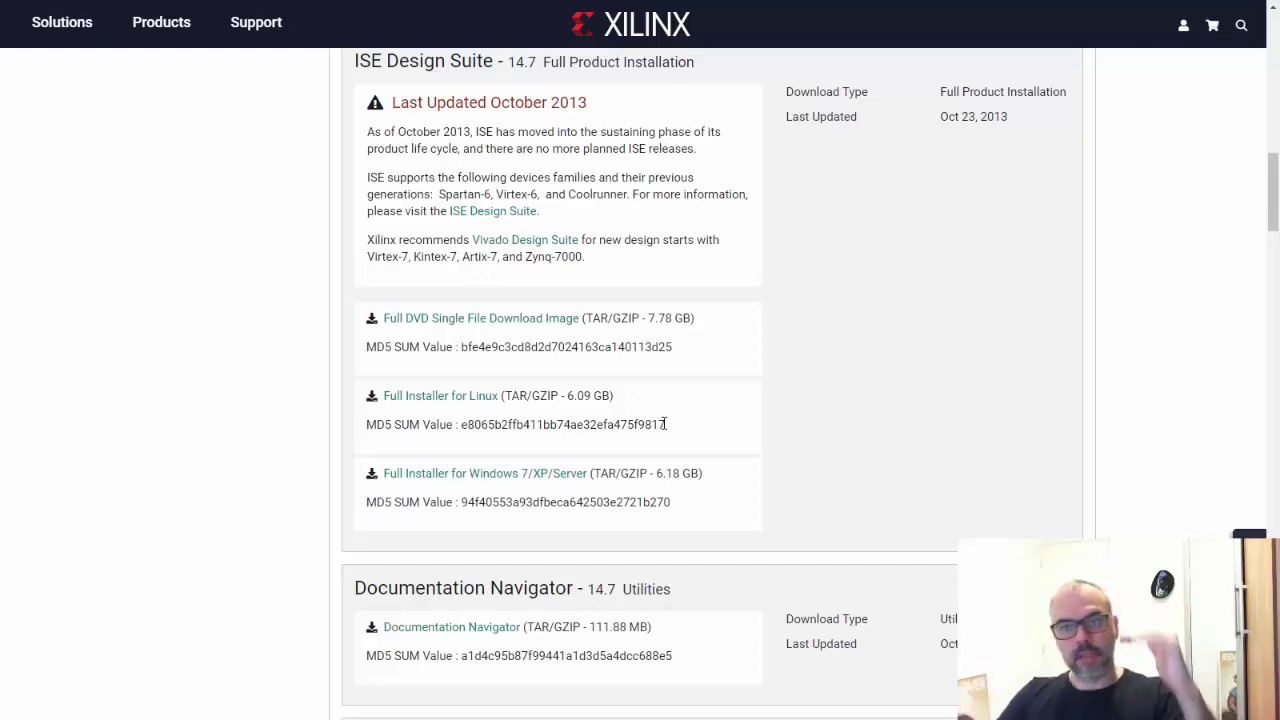
pyautogui.scroll(7, 700, 380)
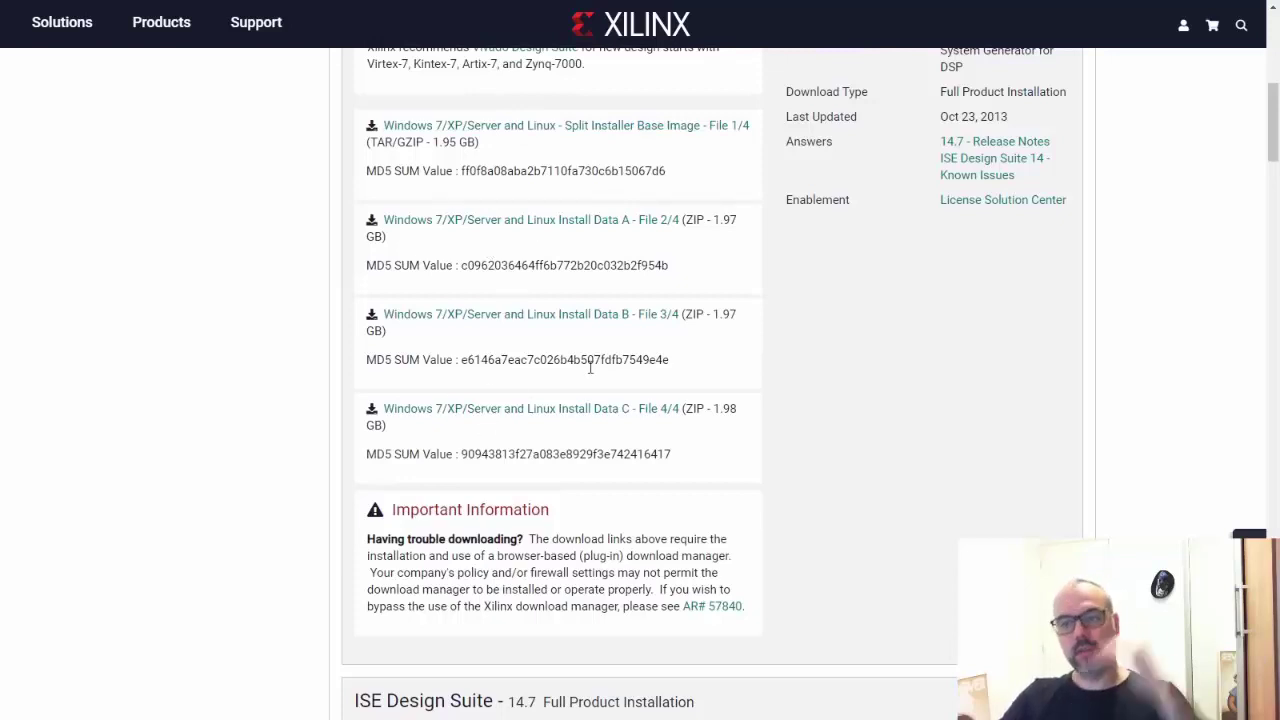
pyautogui.scroll(1, 591, 397)
pyautogui.scroll(-5, 591, 400)
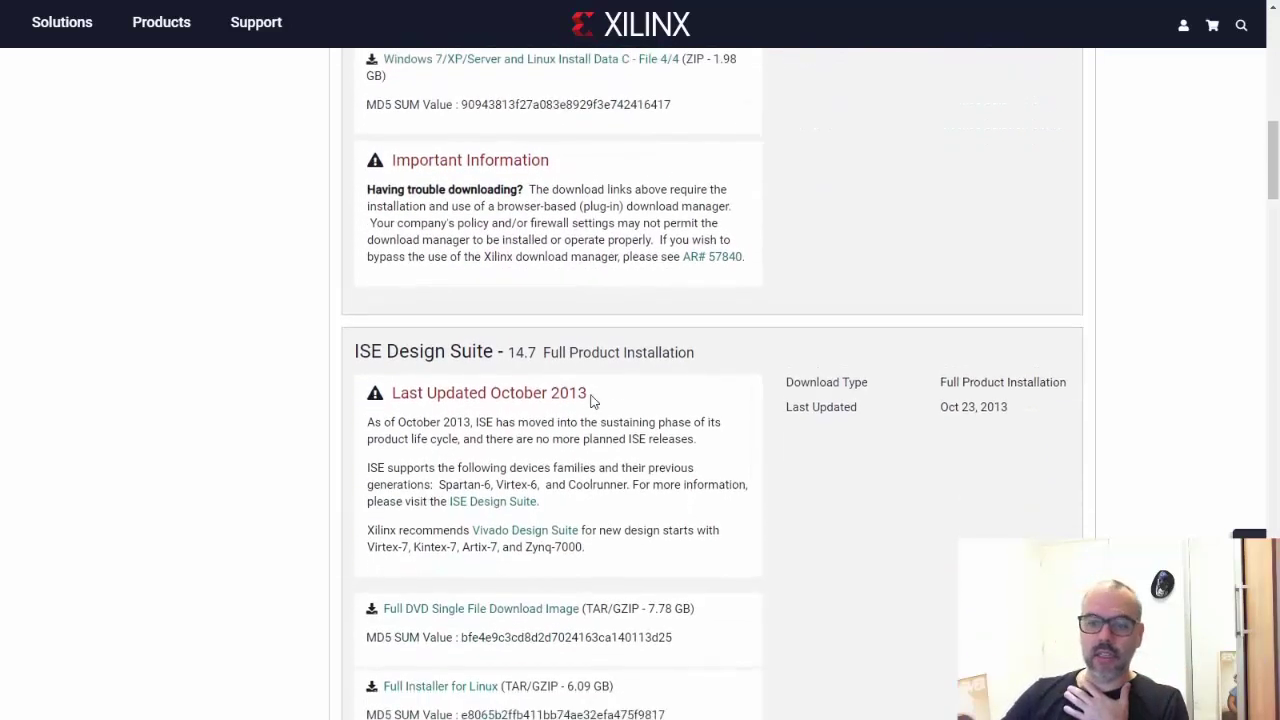
pyautogui.scroll(-1, 591, 400)
pyautogui.scroll(-1, 590, 399)
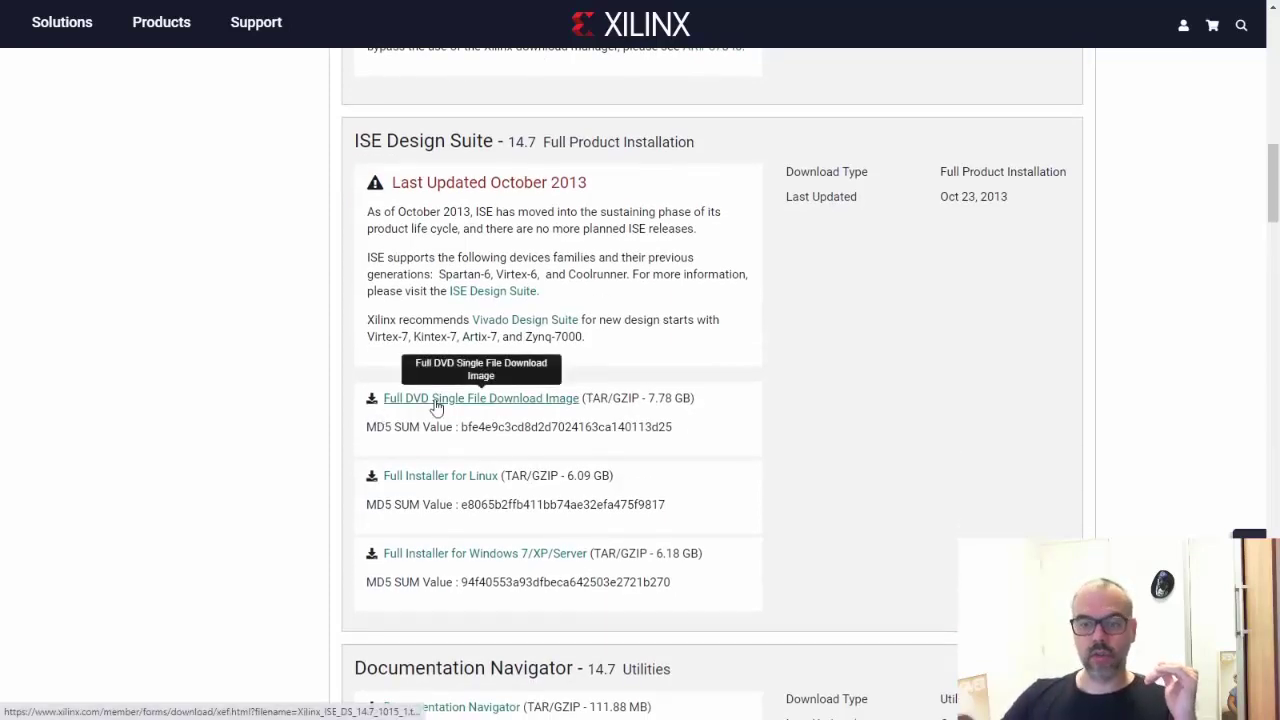
# - Request the Full DVD Single File Download Image, submit the prefilled verification form, and save Xilinx_ISE_DS_14.7_1015_1.tar in Downloads
pyautogui.click(439, 405)
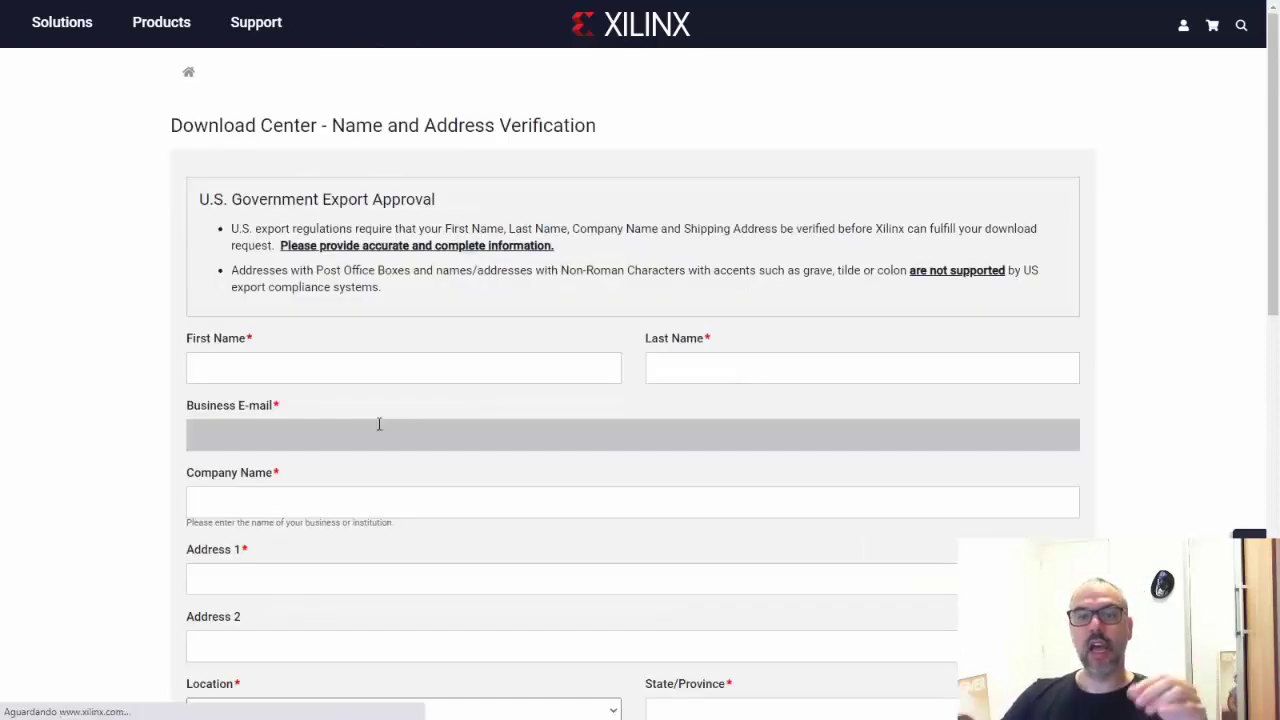
pyautogui.scroll(-2, 417, 415)
pyautogui.scroll(2, 420, 410)
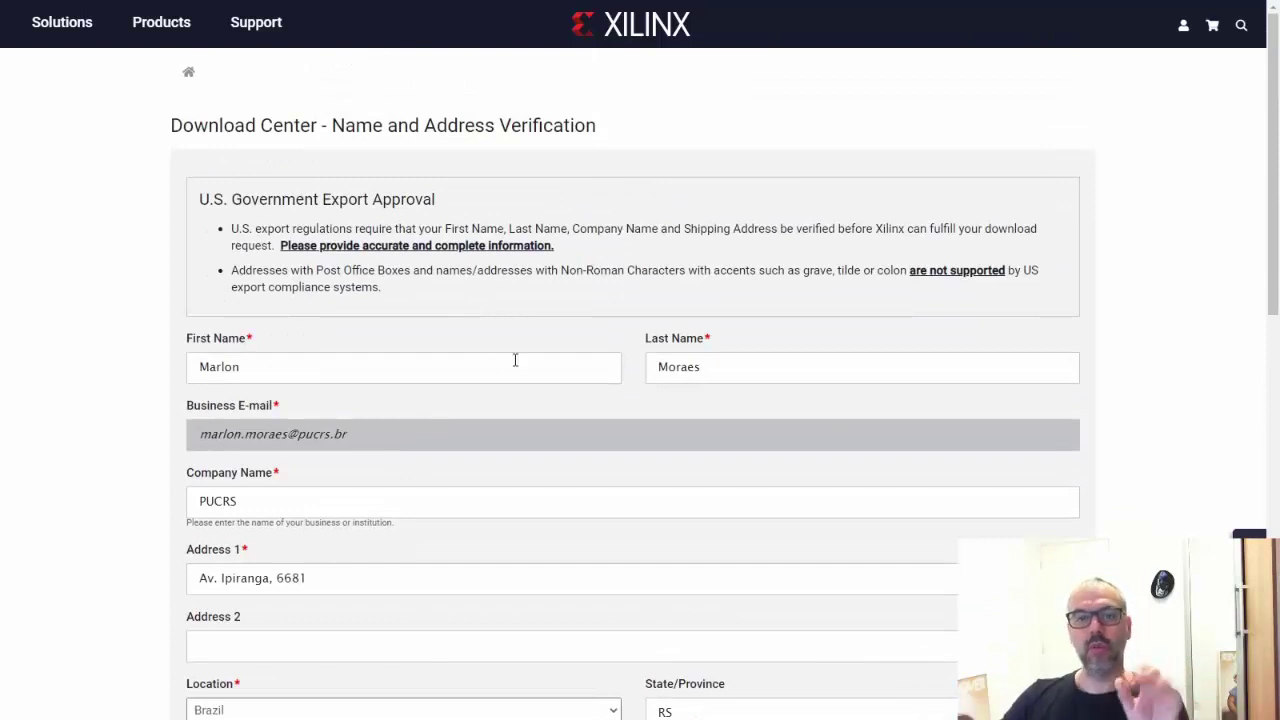
pyautogui.scroll(-5, 517, 355)
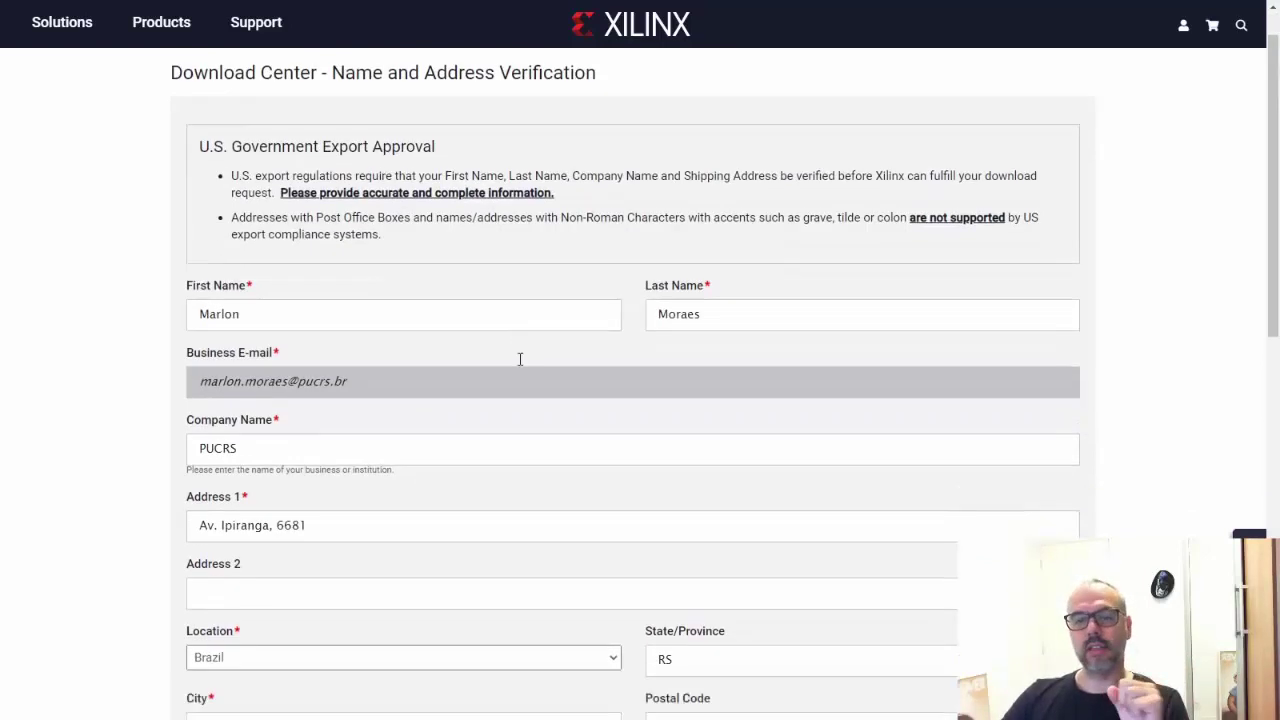
pyautogui.scroll(-2, 545, 348)
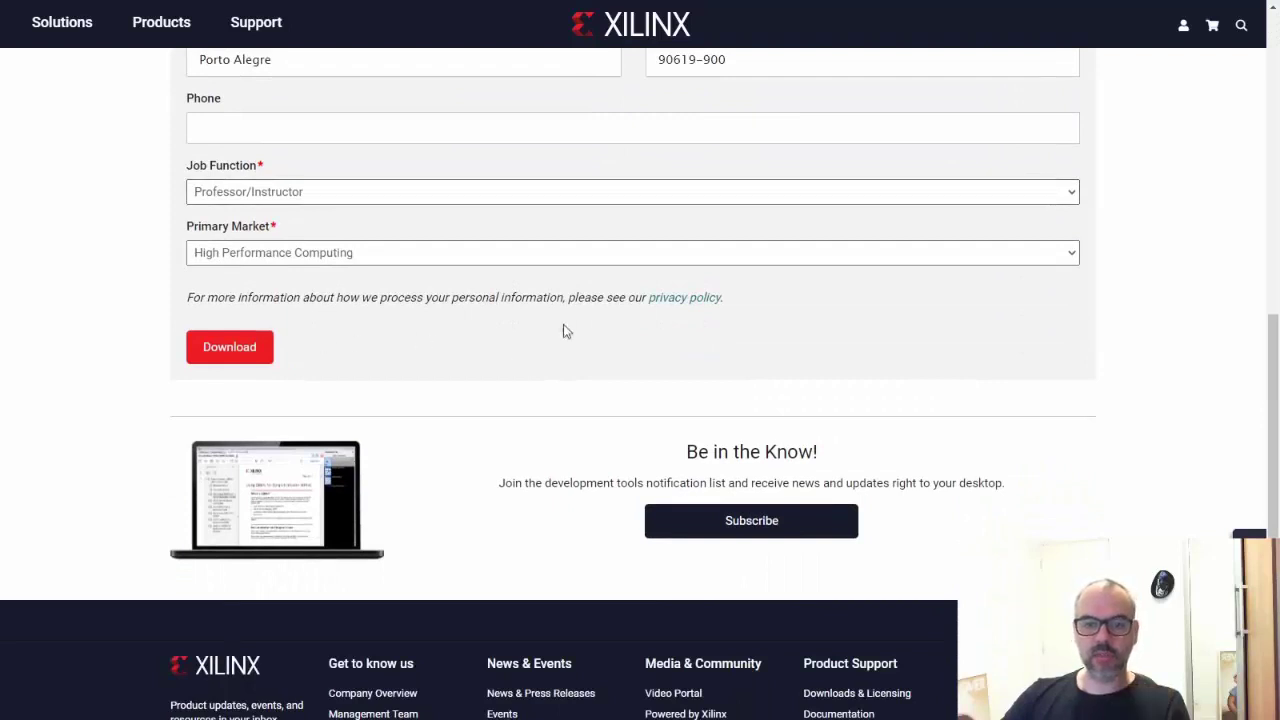
pyautogui.scroll(-2, 566, 329)
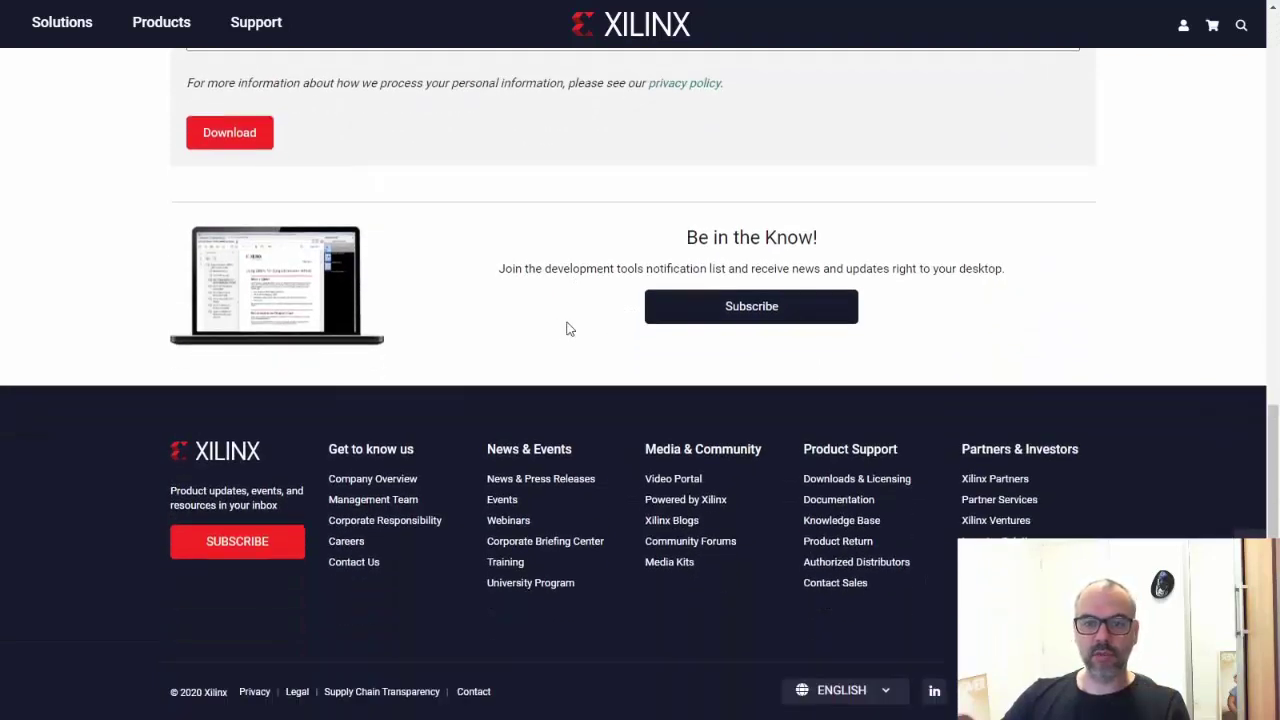
pyautogui.click(231, 142)
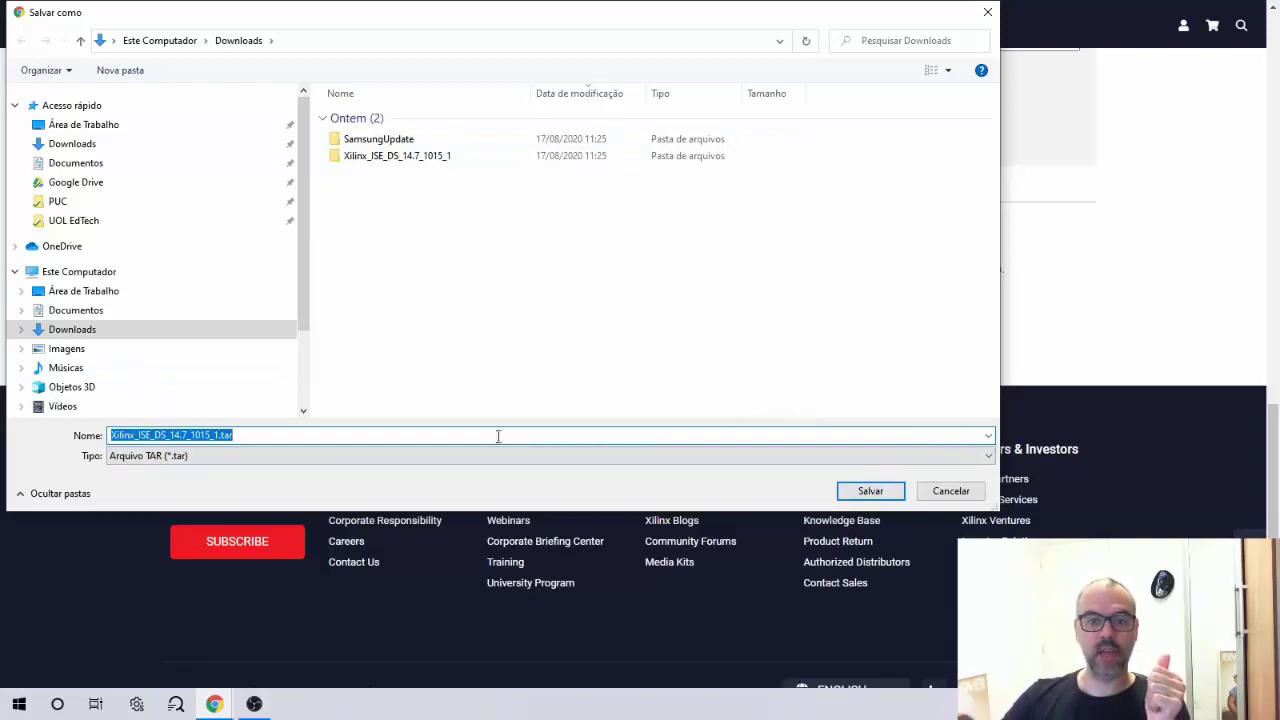
pyautogui.click(870, 491)
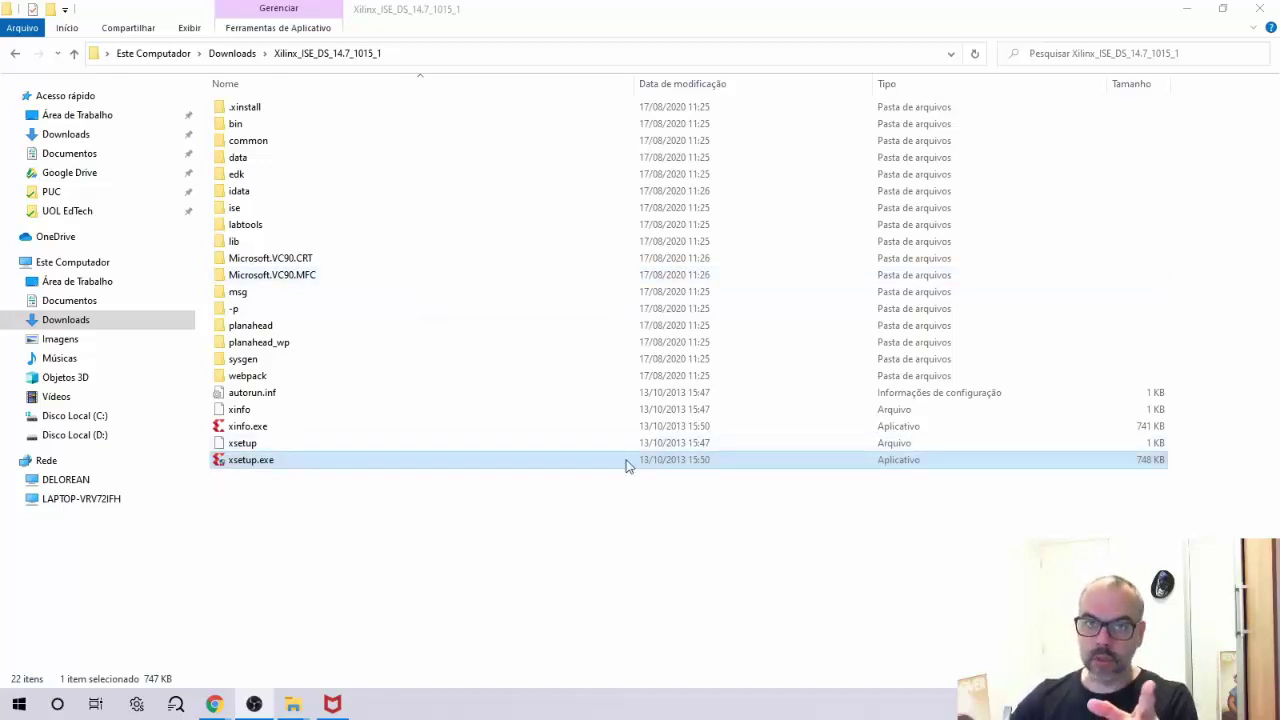
# - In File Explorer, run xsetup.exe from the Xilinx_ISE_DS_14.7_1015_1 folder as administrator and bring the installer window into view
pyautogui.click(420, 466)
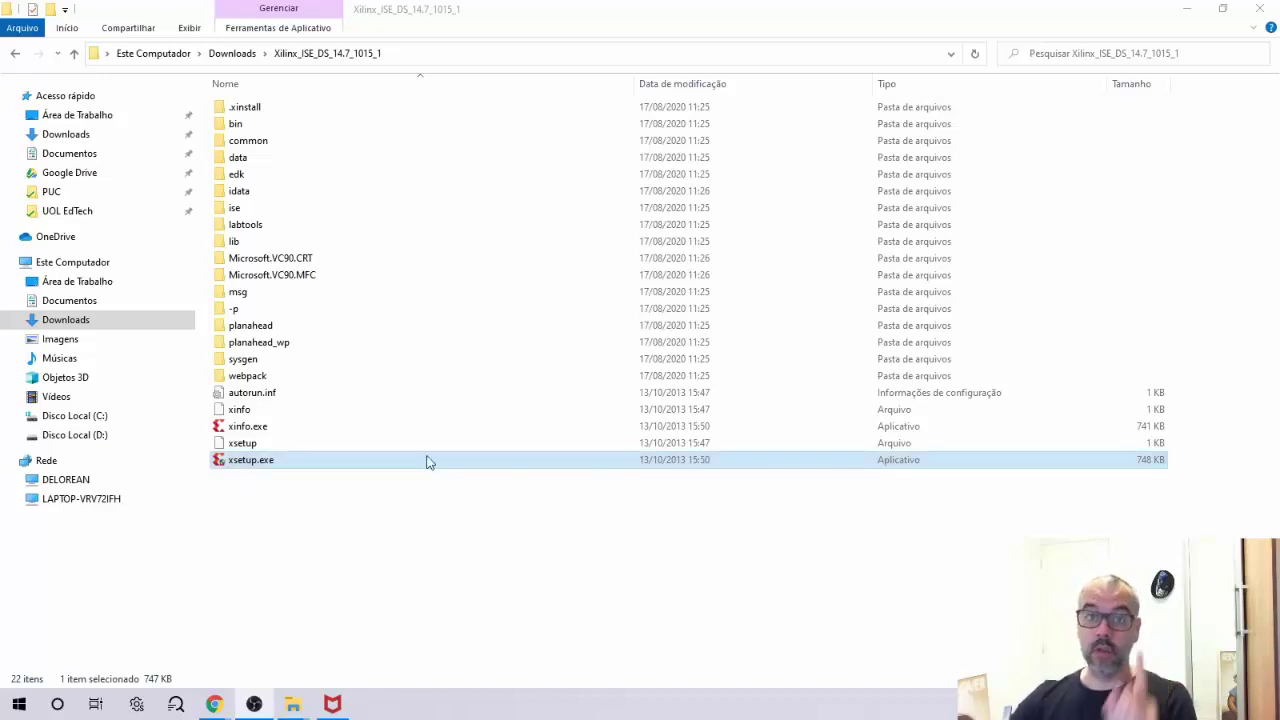
pyautogui.click(298, 469)
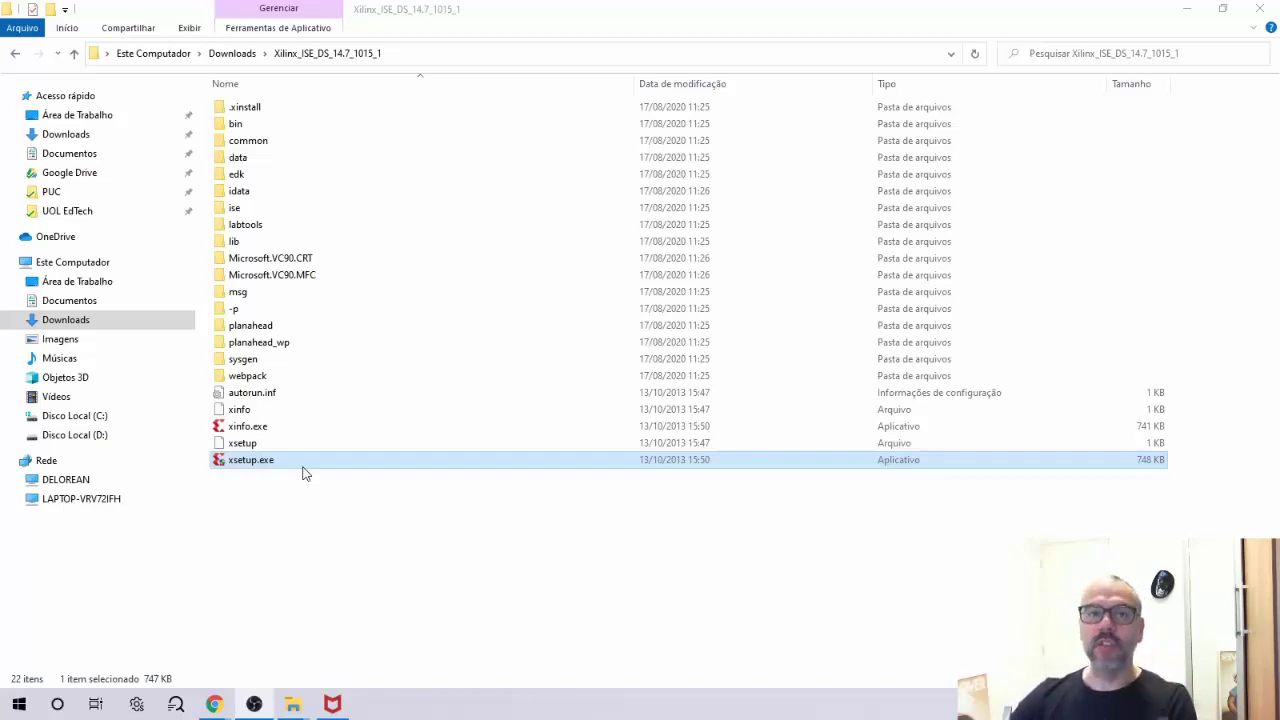
pyautogui.rightClick(305, 473)
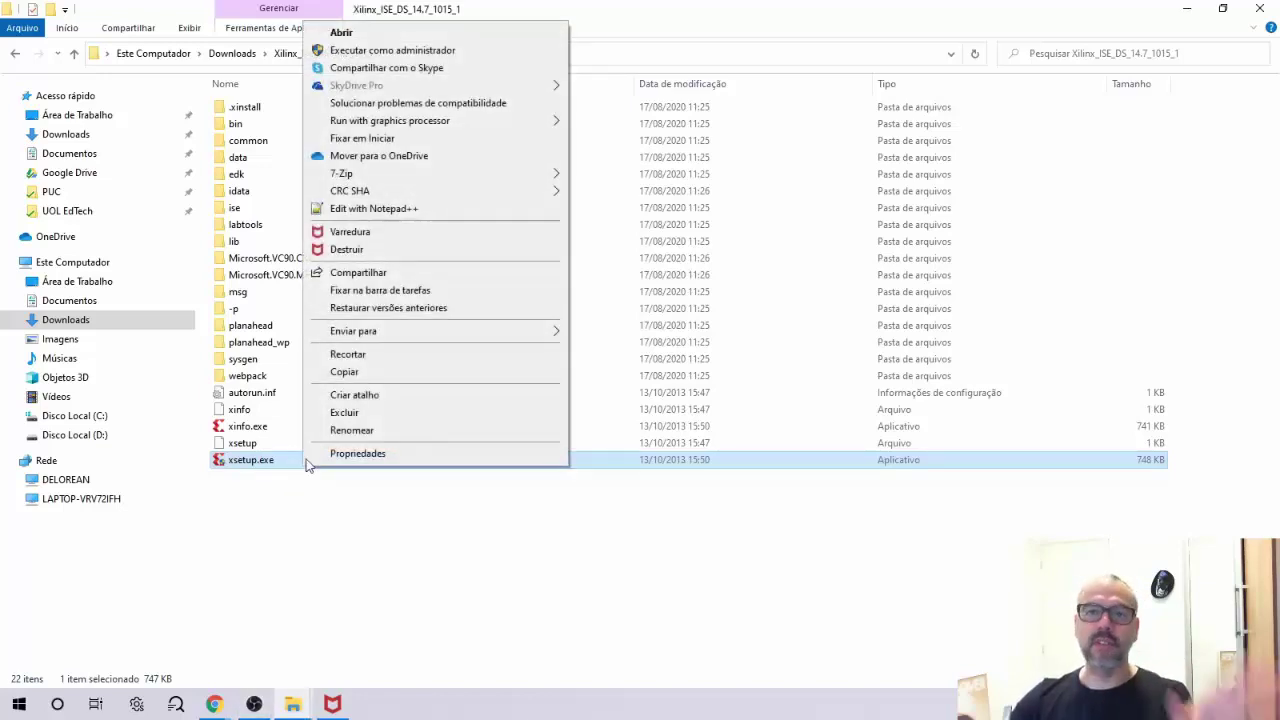
pyautogui.click(412, 52)
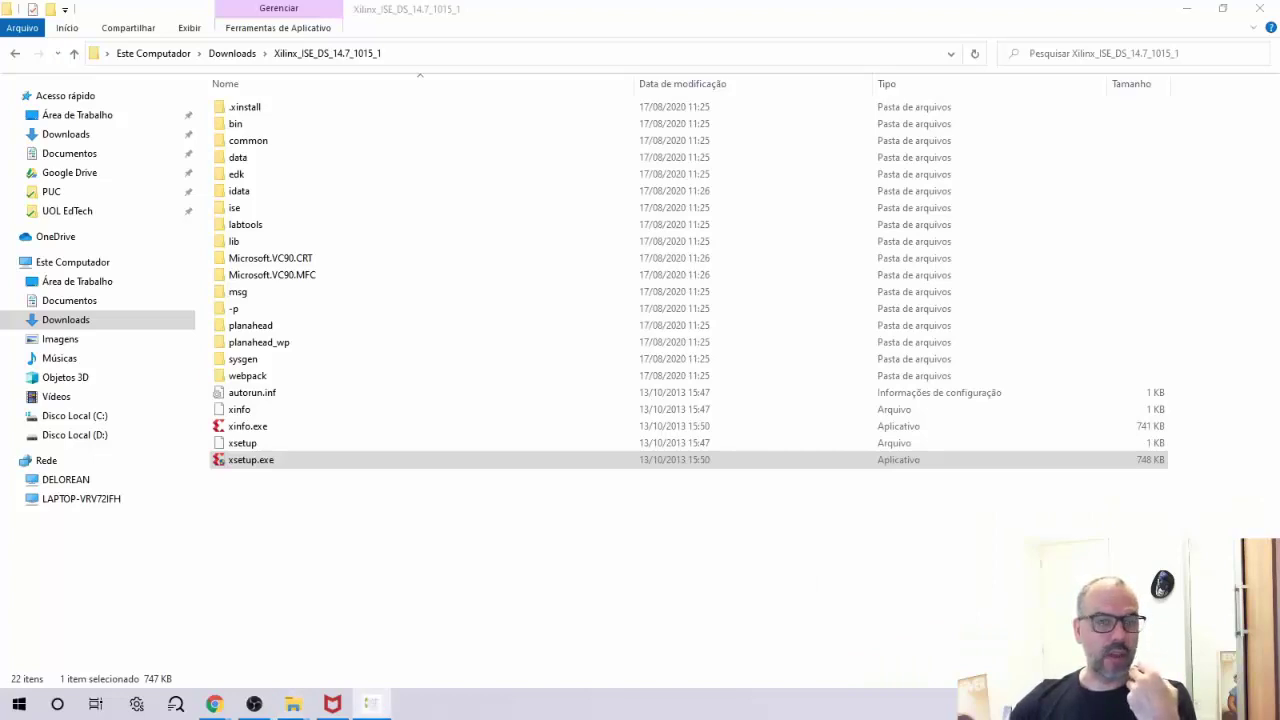
pyautogui.moveTo(360, 97); pyautogui.dragTo(625, 100)
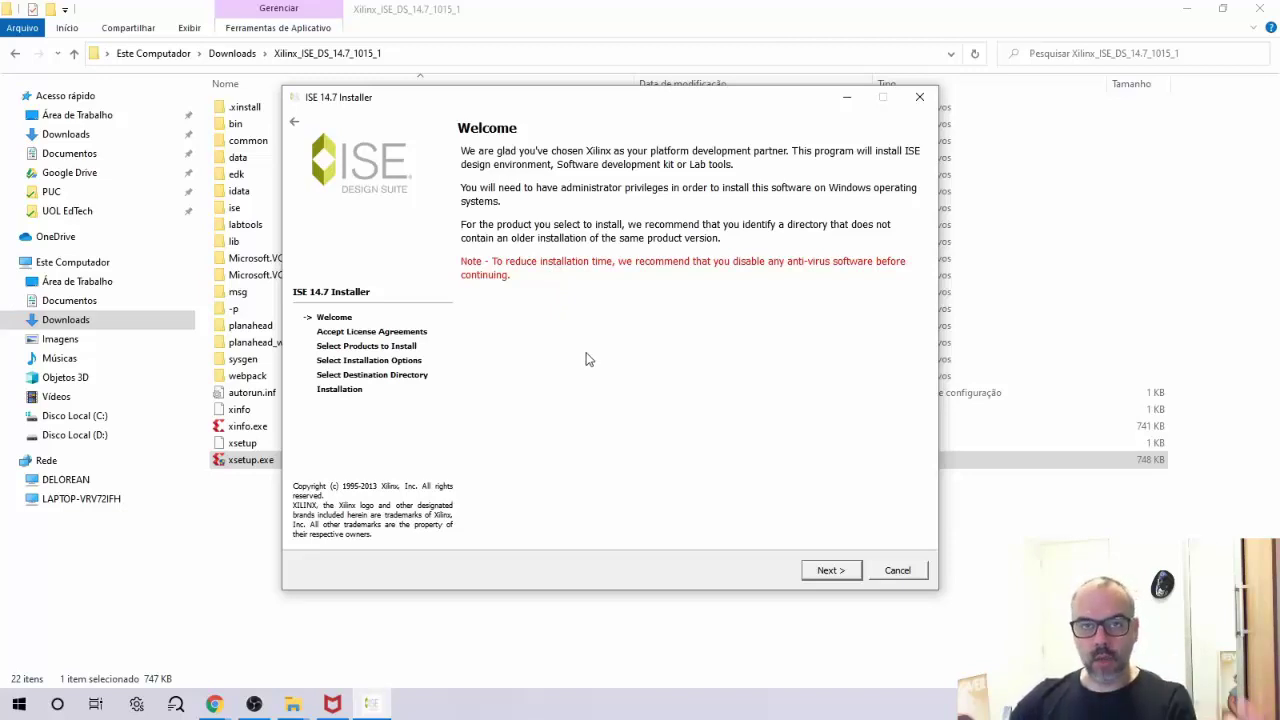
# - Continue past the installer's Welcome page and accept both sets of terms on the first license agreement page
pyautogui.click(828, 570)
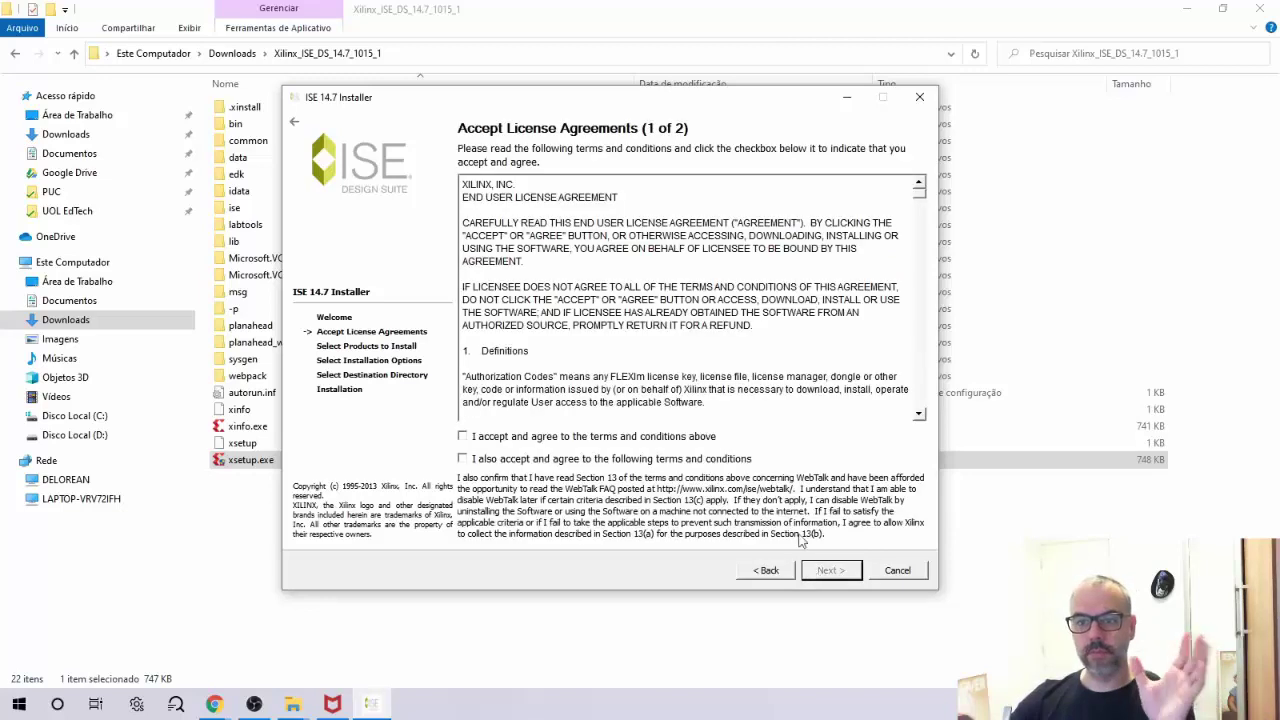
pyautogui.click(591, 437)
pyautogui.click(598, 459)
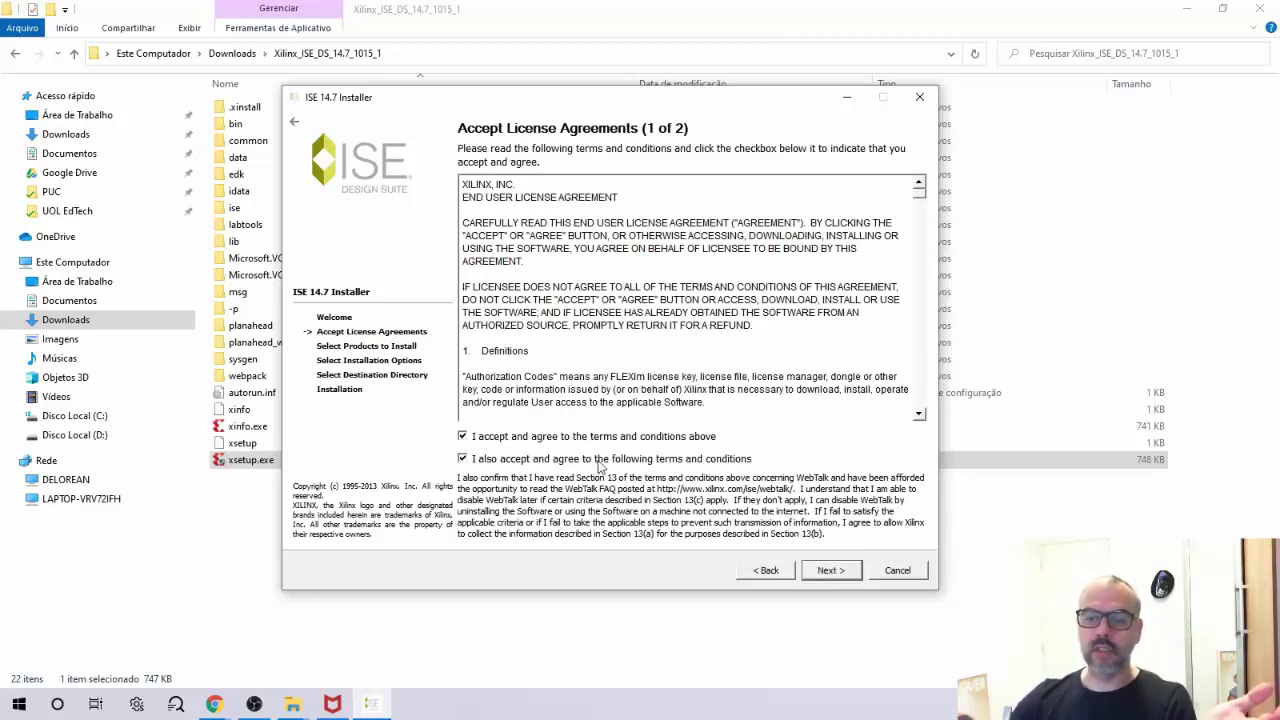
# - Accept the second license agreement, and select ISE WebPACK as the edition to install
pyautogui.click(832, 571)
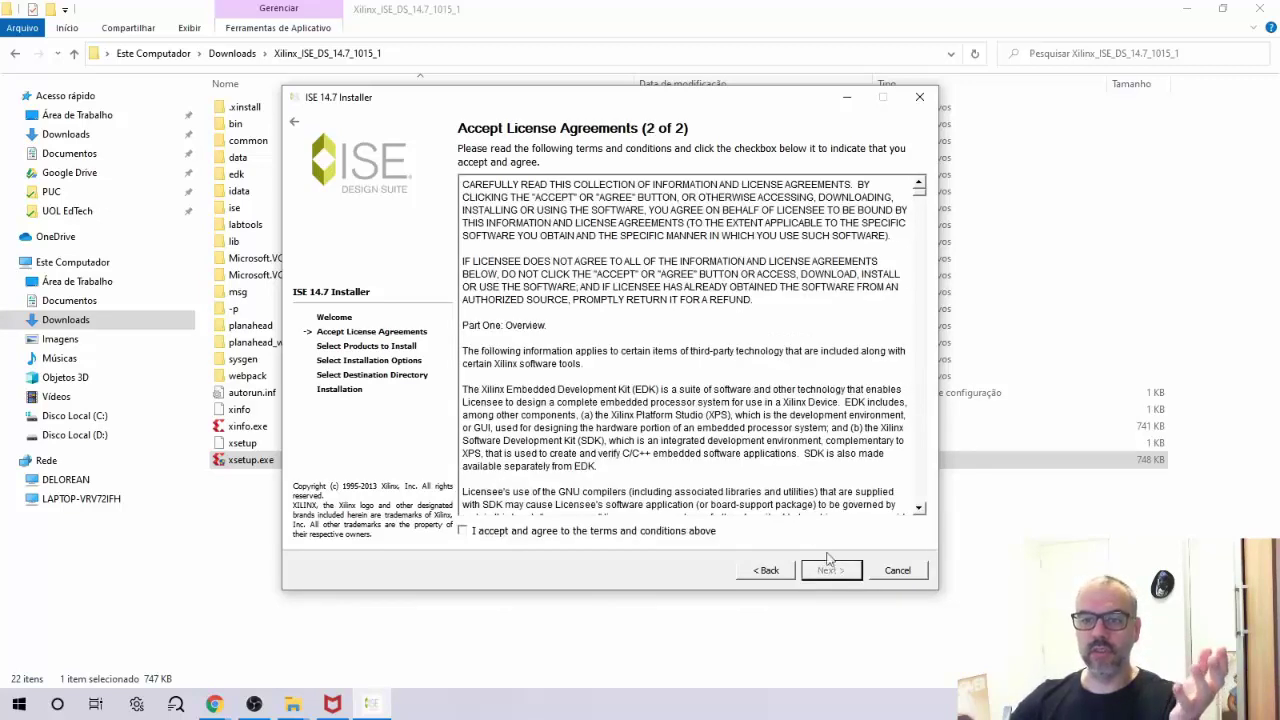
pyautogui.click(530, 532)
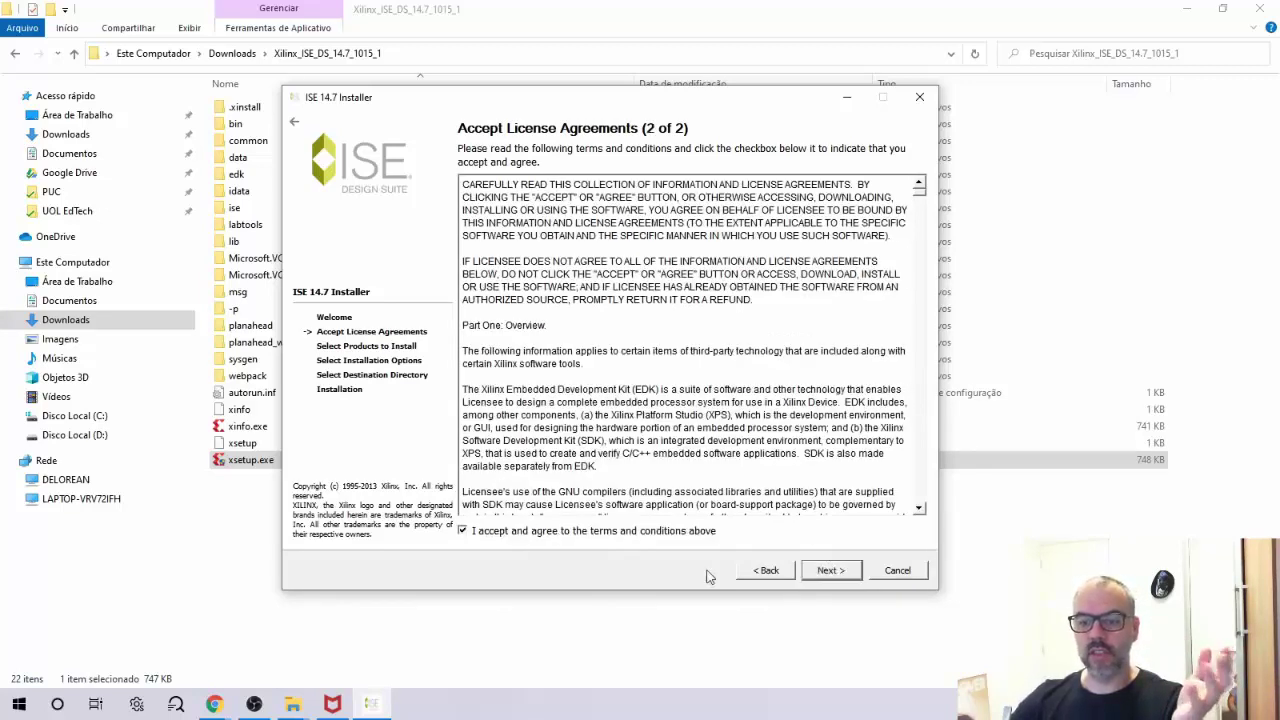
pyautogui.click(822, 576)
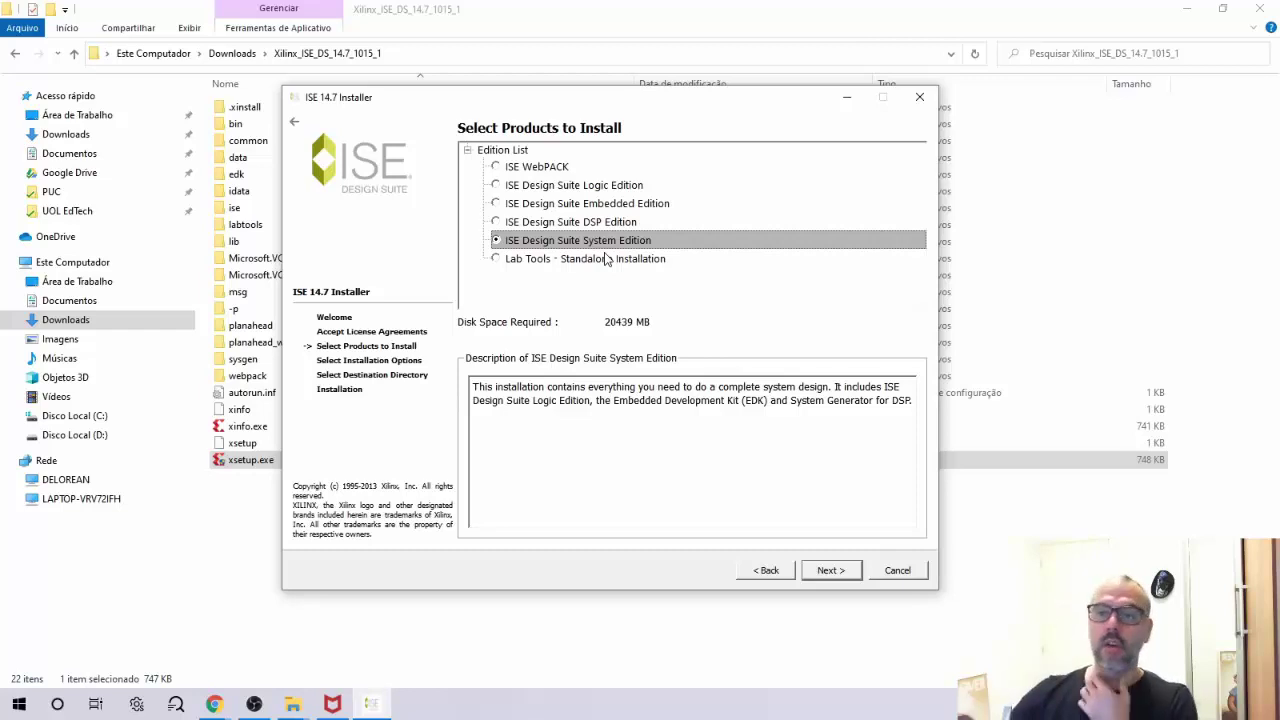
pyautogui.click(497, 168)
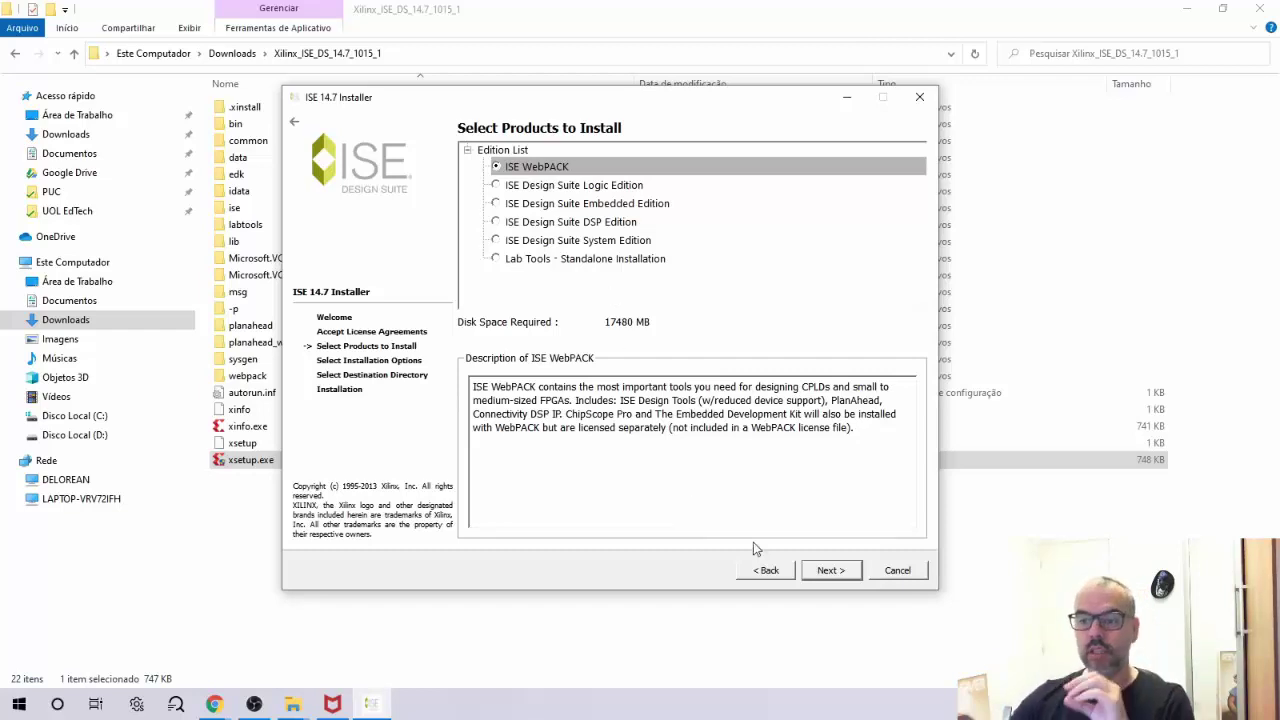
pyautogui.click(830, 572)
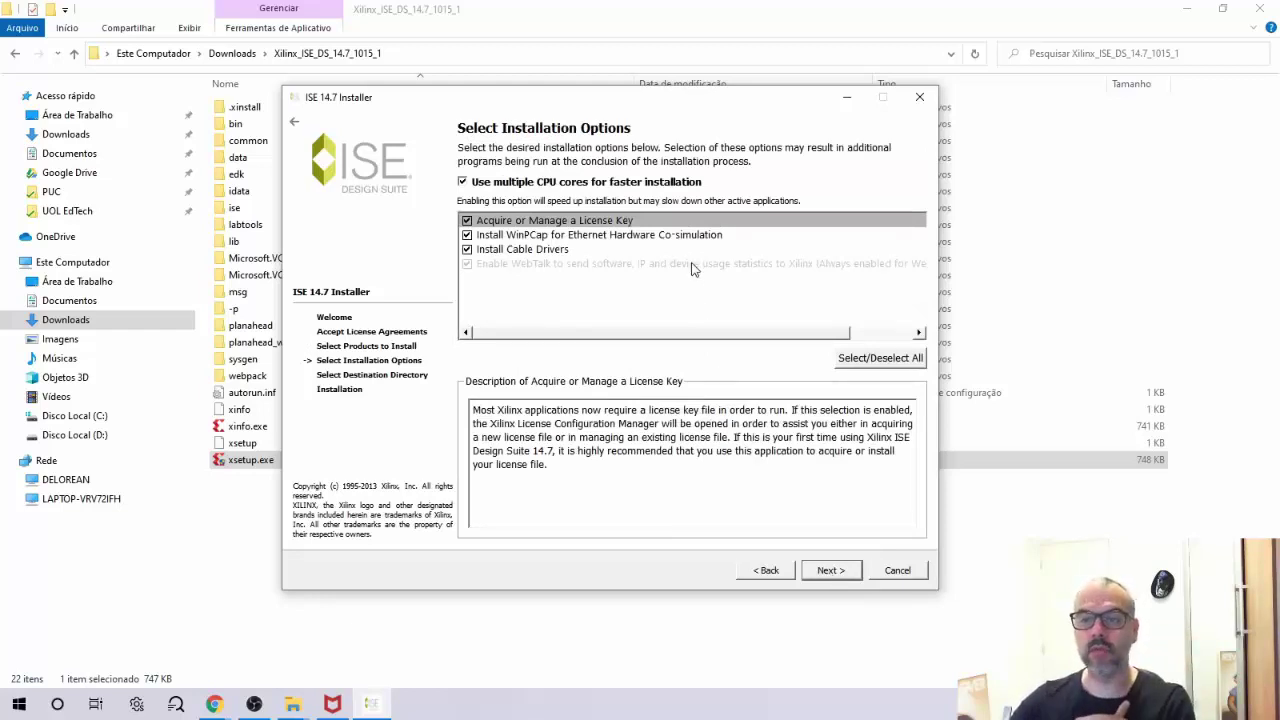
# - Keep all installation options, including Install Cable Drivers, and start the installation into C:\Xilinx with the Xilinx Design Tools program folder
pyautogui.click(550, 251)
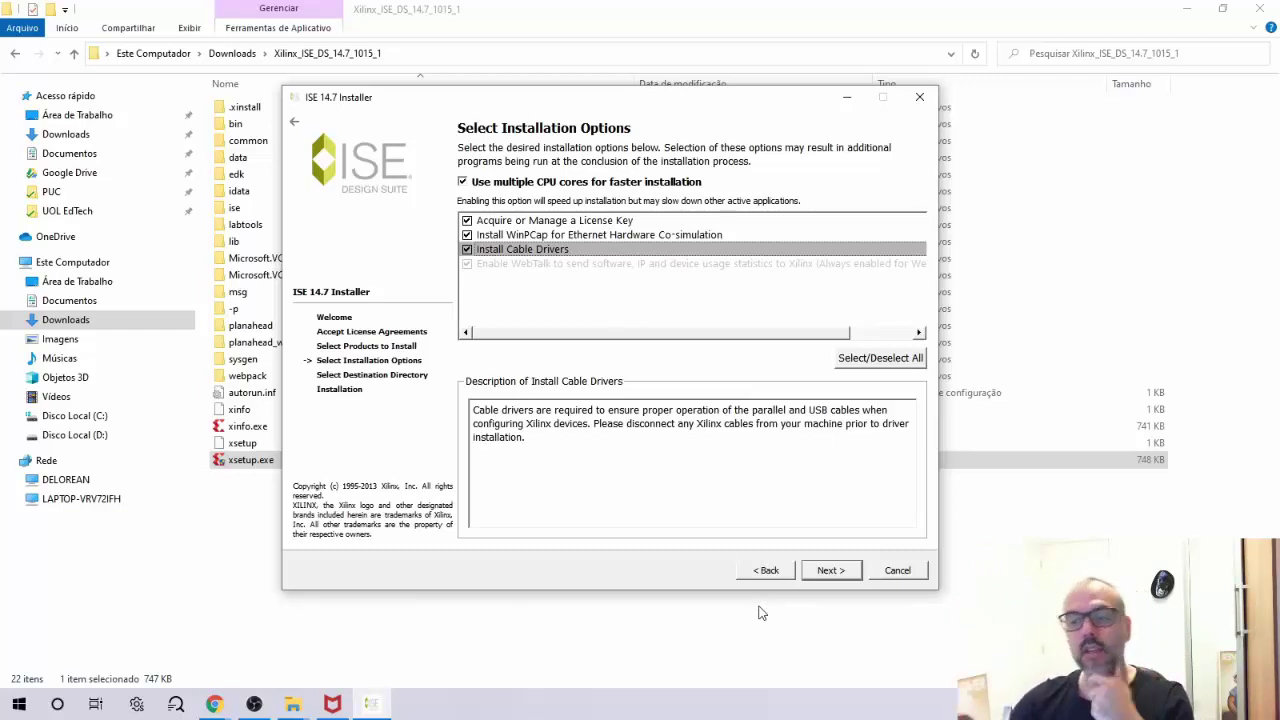
pyautogui.click(831, 571)
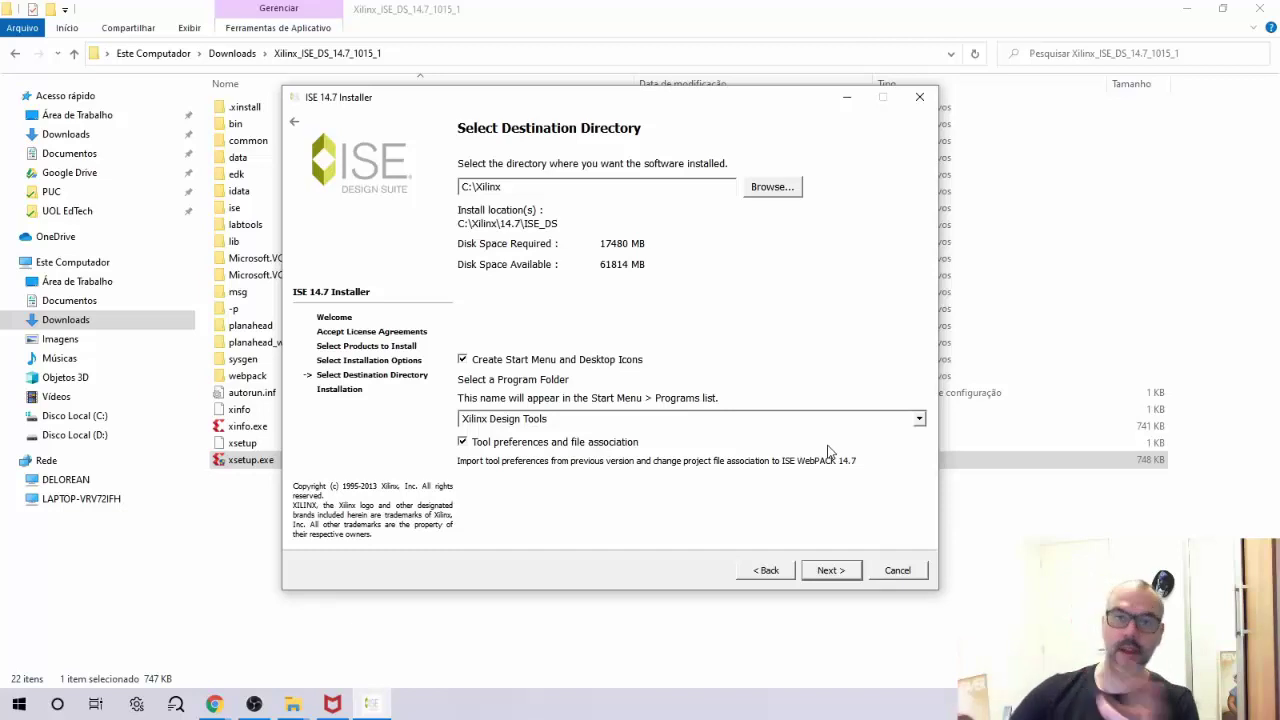
pyautogui.click(851, 577)
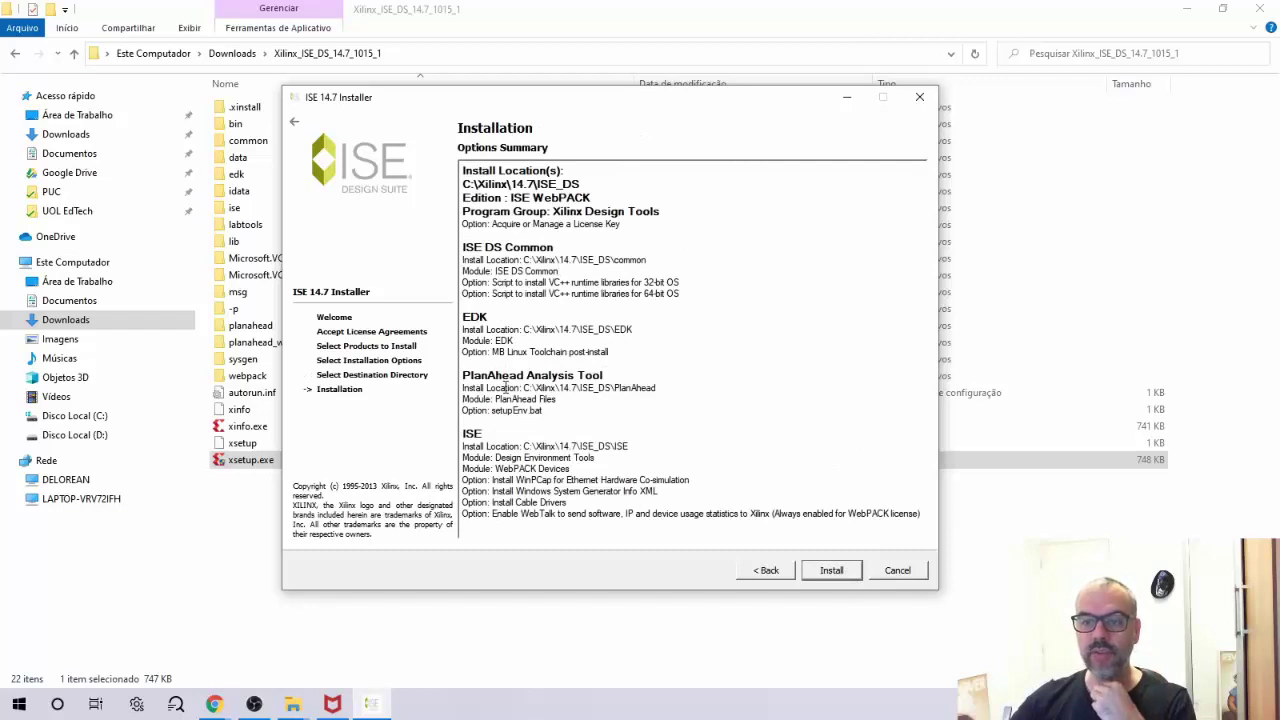
pyautogui.click(821, 576)
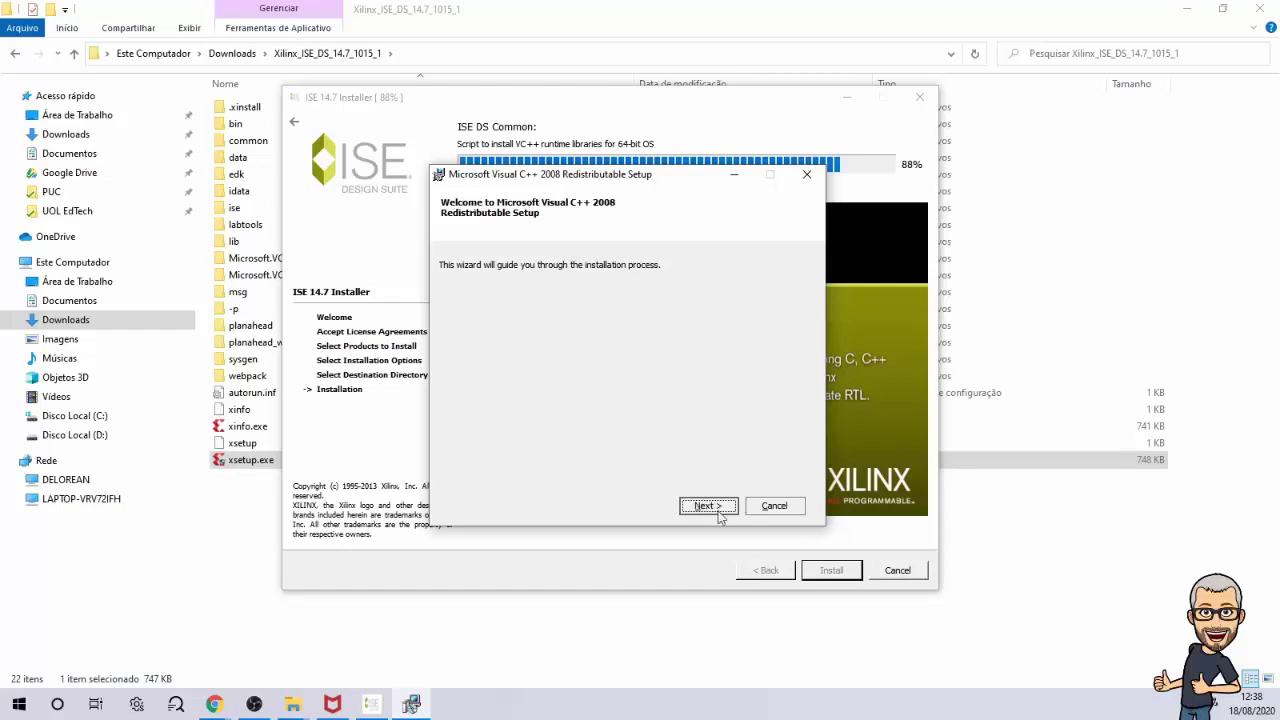
# - Accept the license terms of the Microsoft Visual C++ 2008 Redistributable and complete its installation
pyautogui.click(718, 514)
pyautogui.click(560, 471)
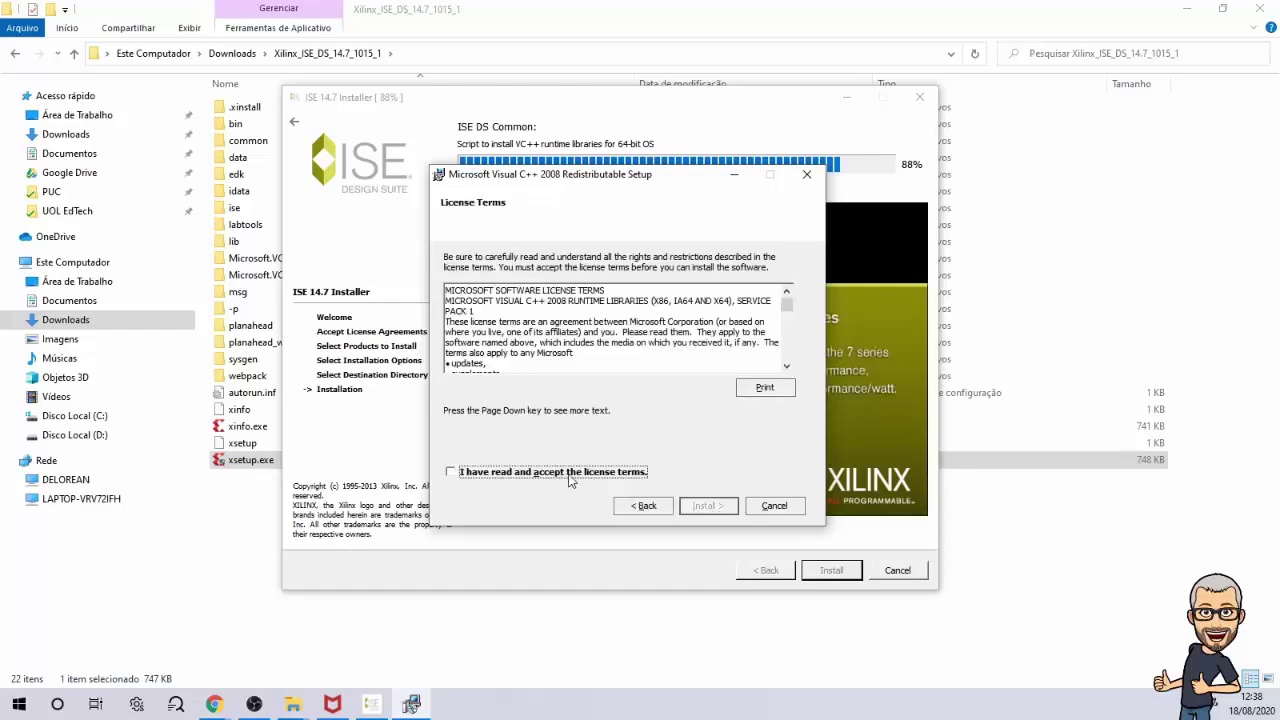
pyautogui.click(710, 502)
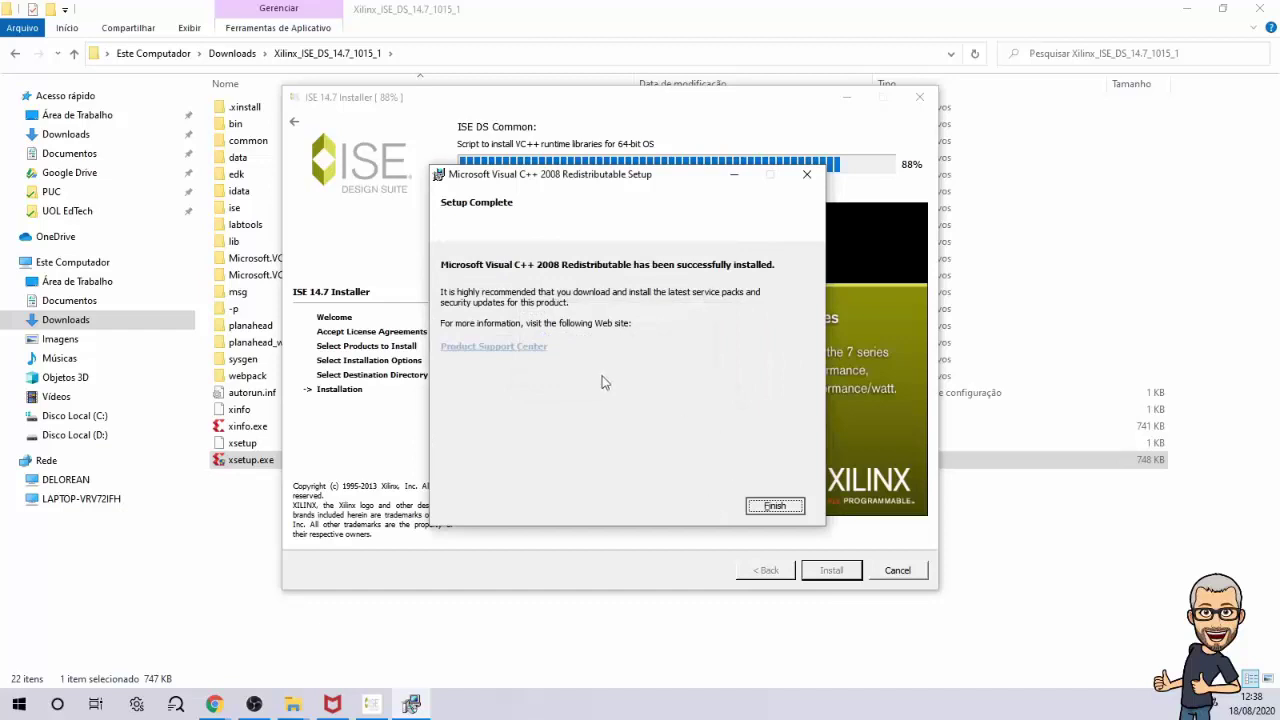
pyautogui.click(774, 506)
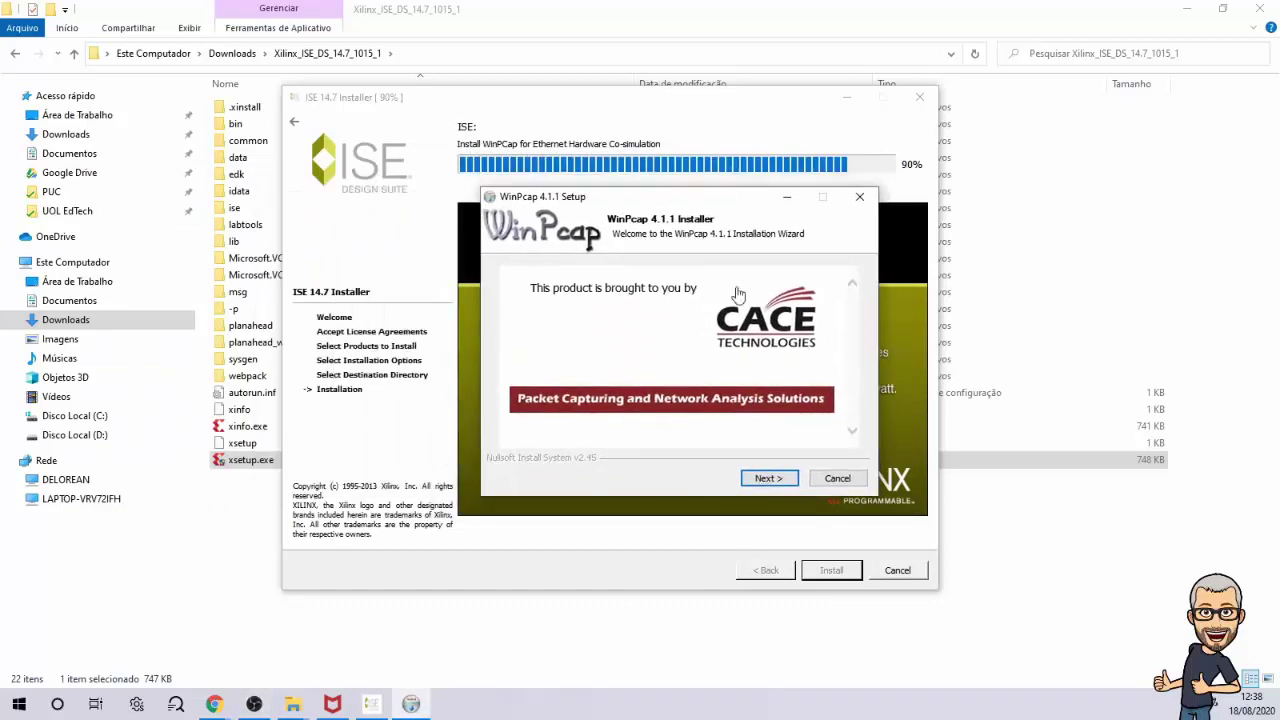
# - Agree to the WinPcap 4.1.1 license and install it with its driver starting automatically at boot time
pyautogui.click(777, 480)
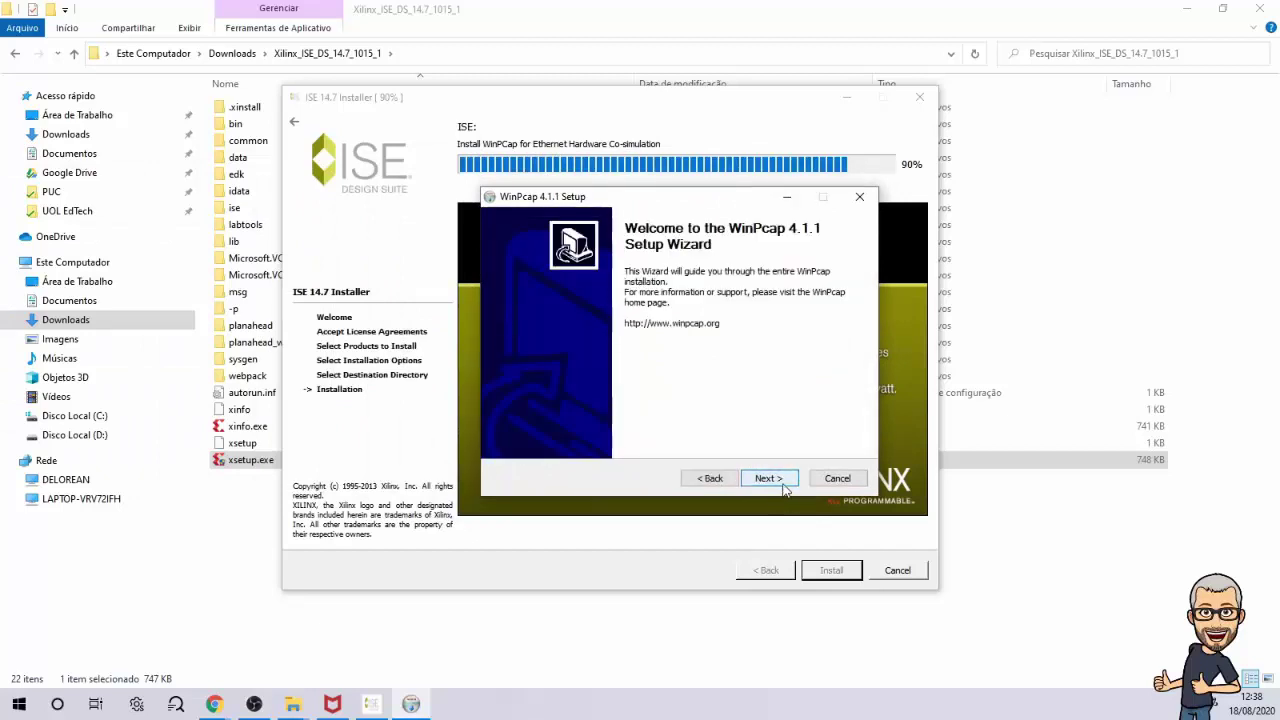
pyautogui.click(784, 482)
pyautogui.click(784, 484)
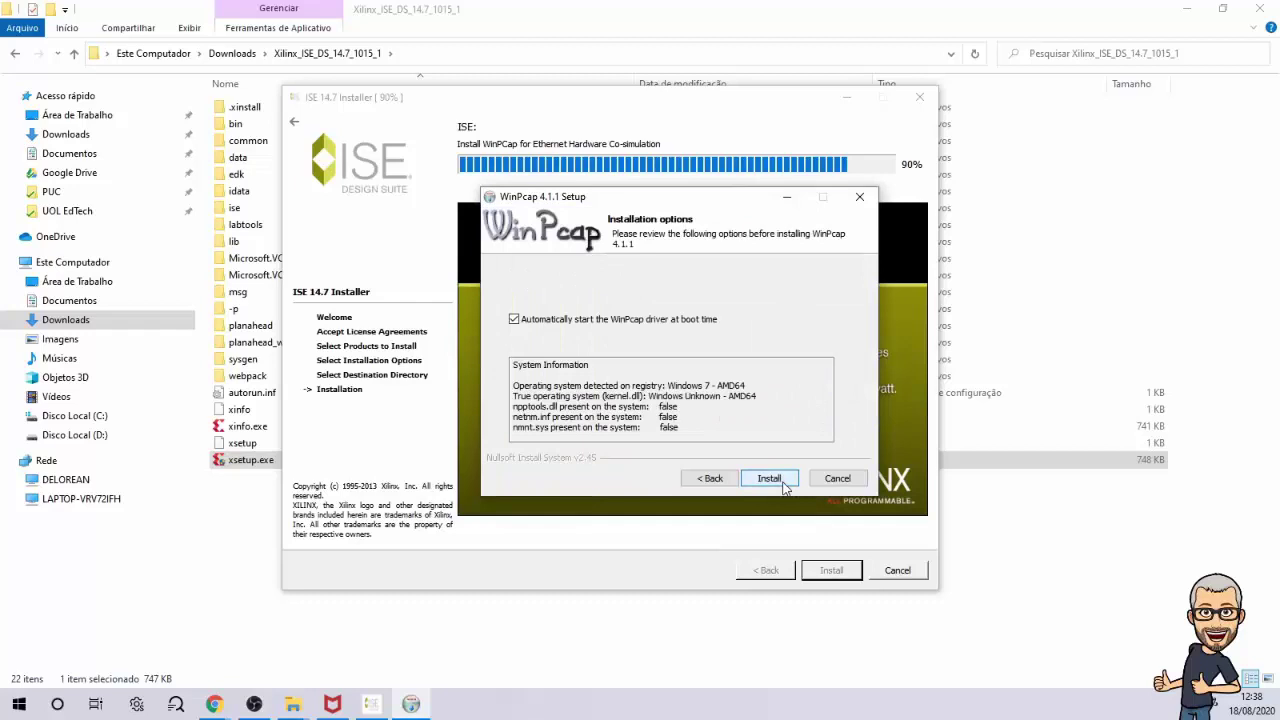
pyautogui.click(769, 479)
pyautogui.click(769, 479)
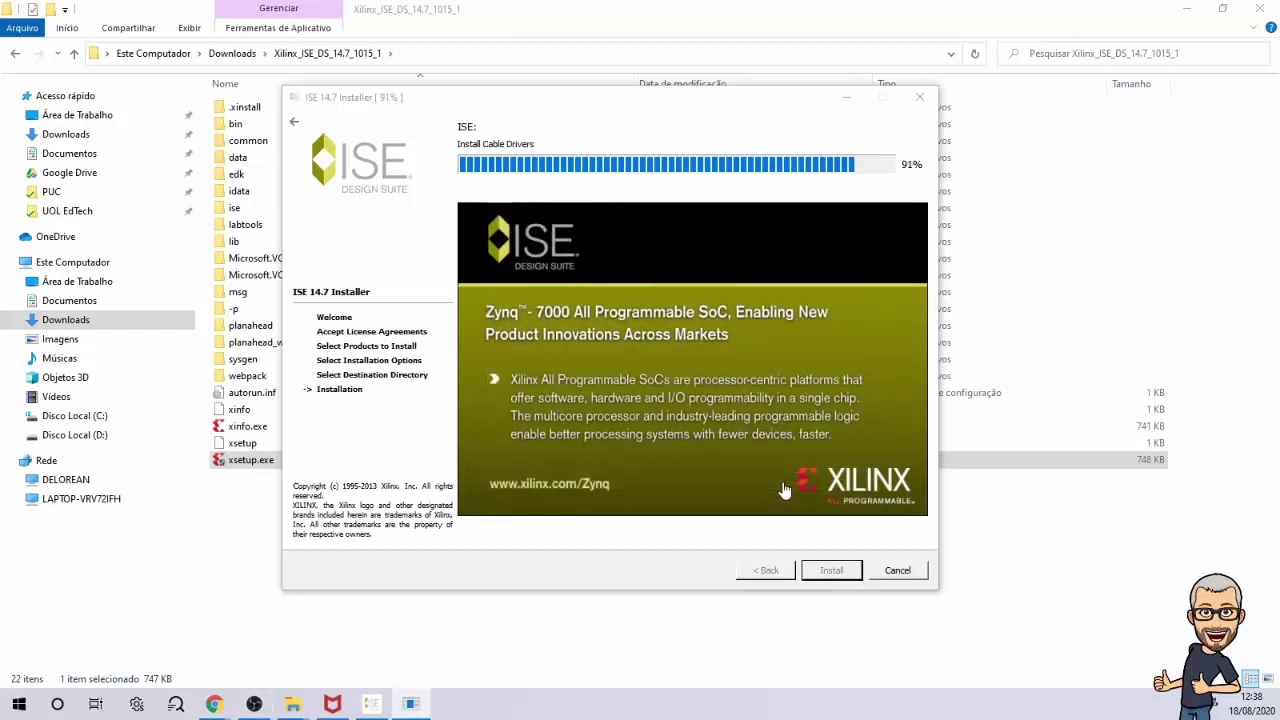
# - Acknowledge the Cable Driver Installer notice and allow Windows to install the Jungo and Xilinx device drivers
pyautogui.moveTo(0, 316); pyautogui.dragTo(563, 315)
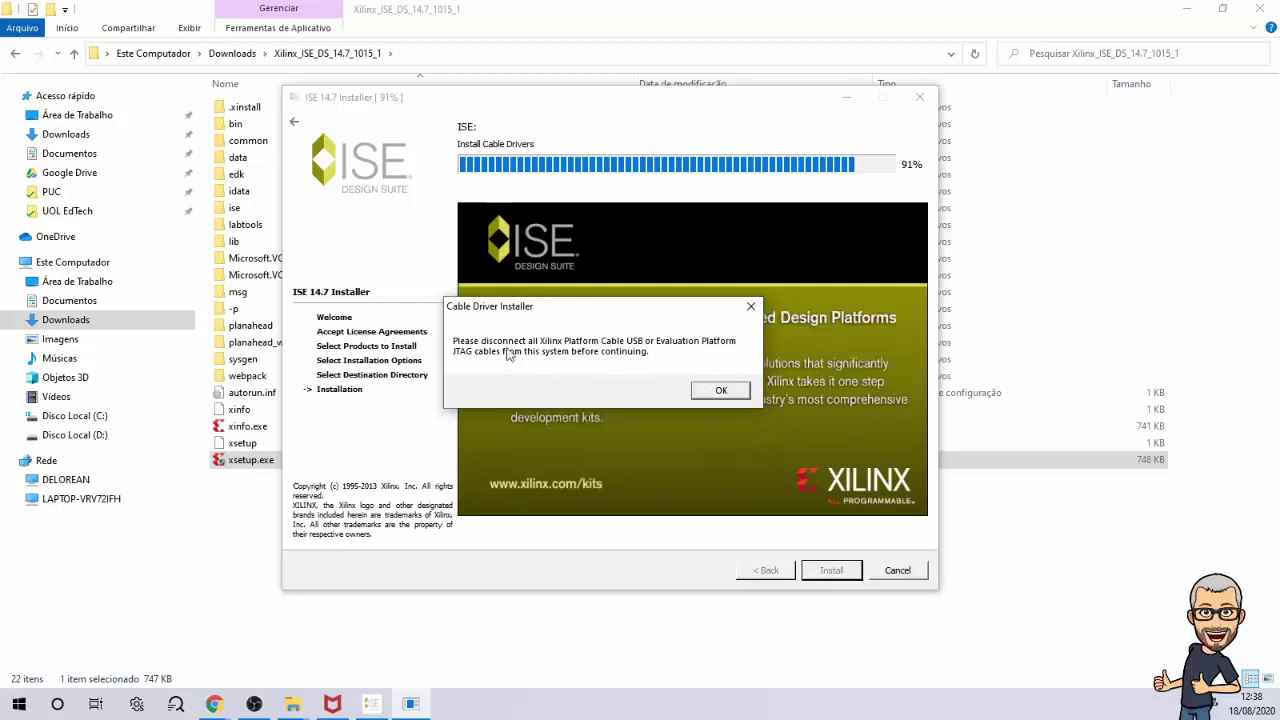
pyautogui.moveTo(579, 314); pyautogui.dragTo(636, 352)
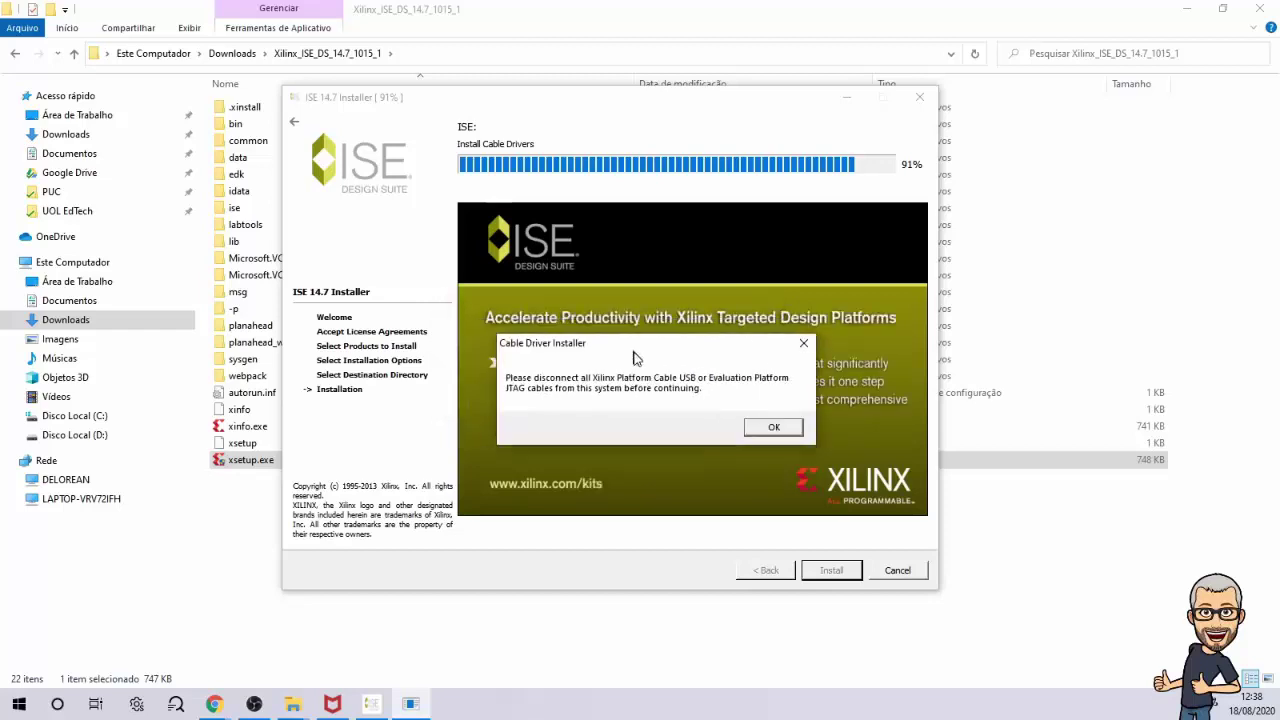
pyautogui.click(774, 430)
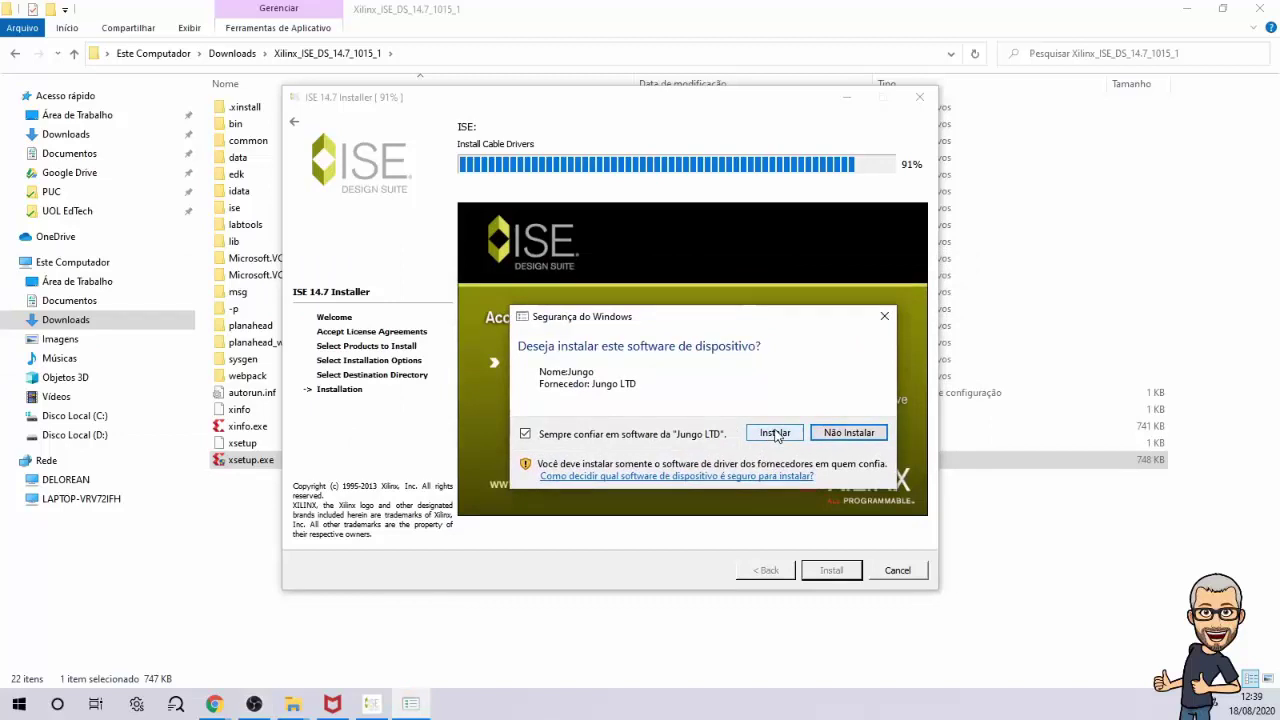
pyautogui.click(775, 433)
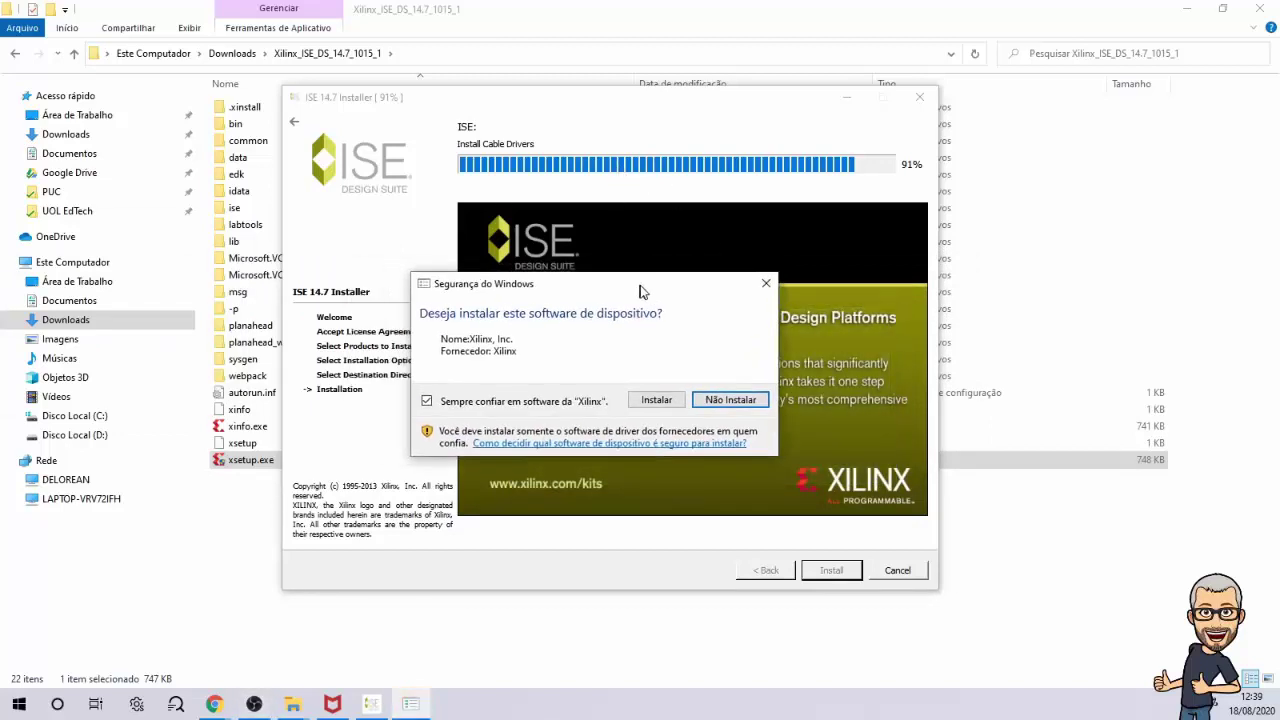
pyautogui.click(720, 422)
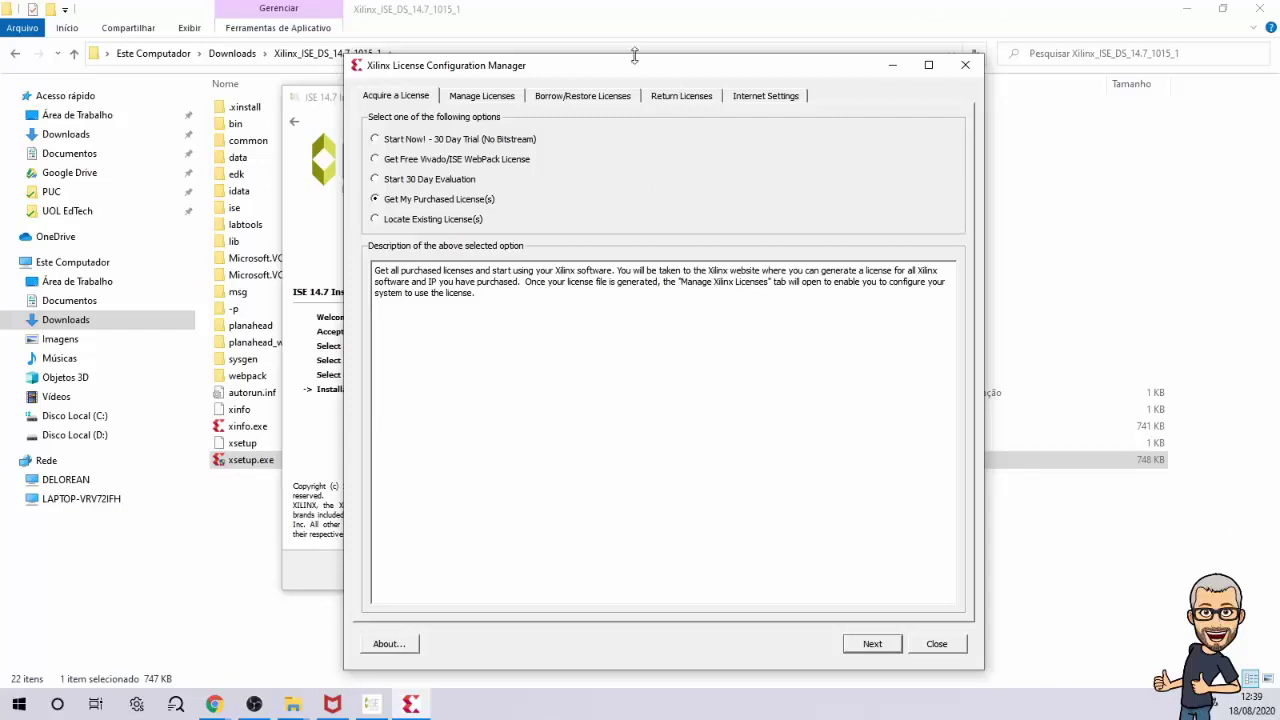
# - Examine the existing licenses in the License Configuration Manager, and return to the options for acquiring a license
pyautogui.click(494, 96)
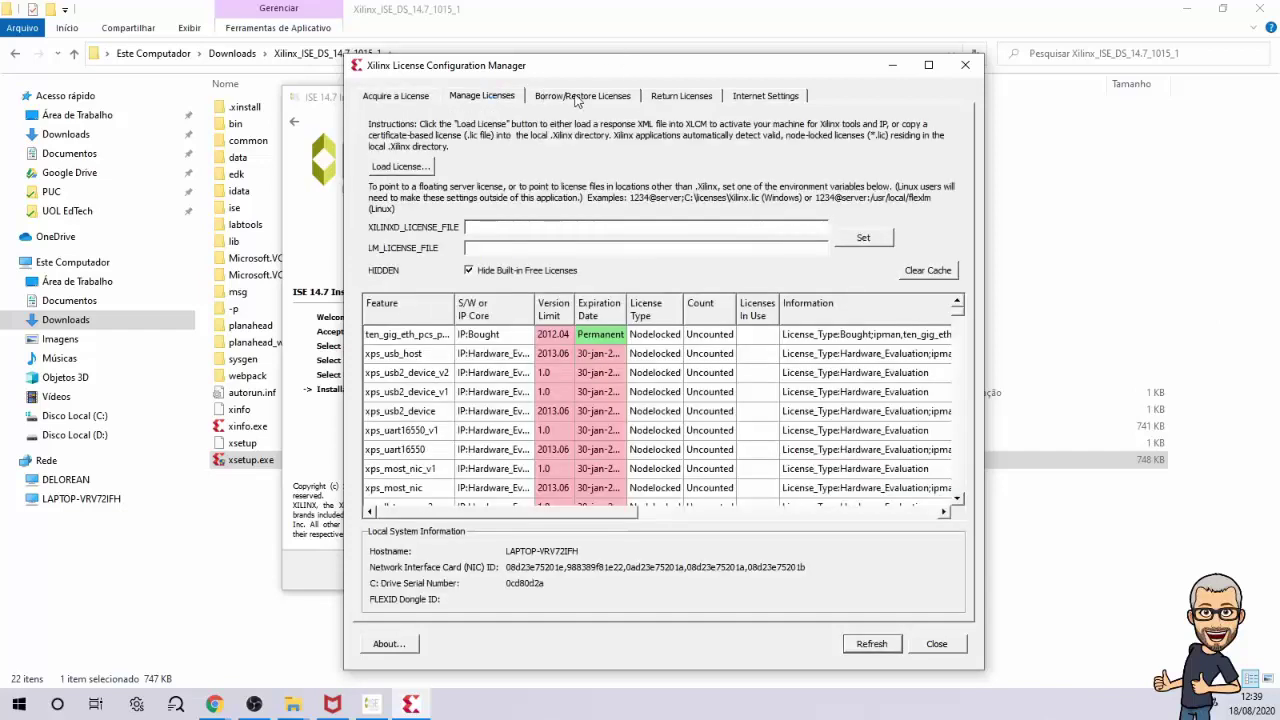
pyautogui.moveTo(968, 316); pyautogui.dragTo(991, 280)
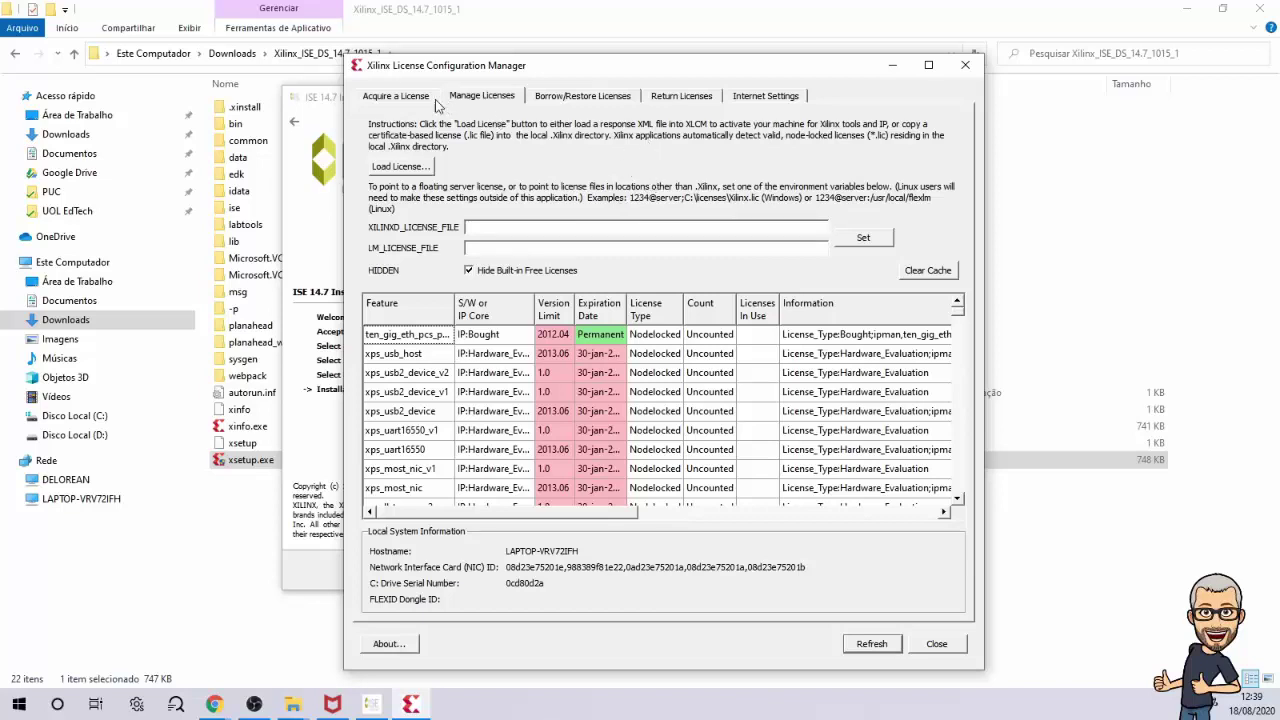
pyautogui.click(366, 99)
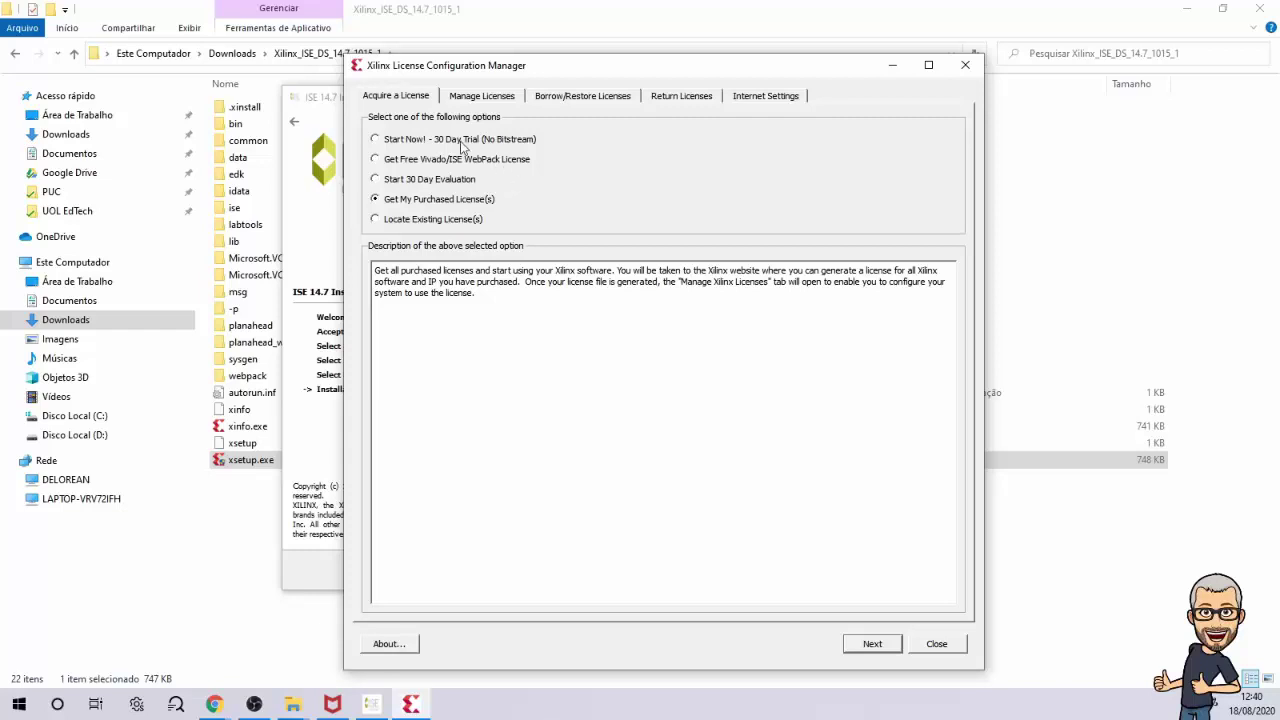
# - Request the free Vivado/ISE WebPack License online and submit the prefilled name and address verification form
pyautogui.click(436, 162)
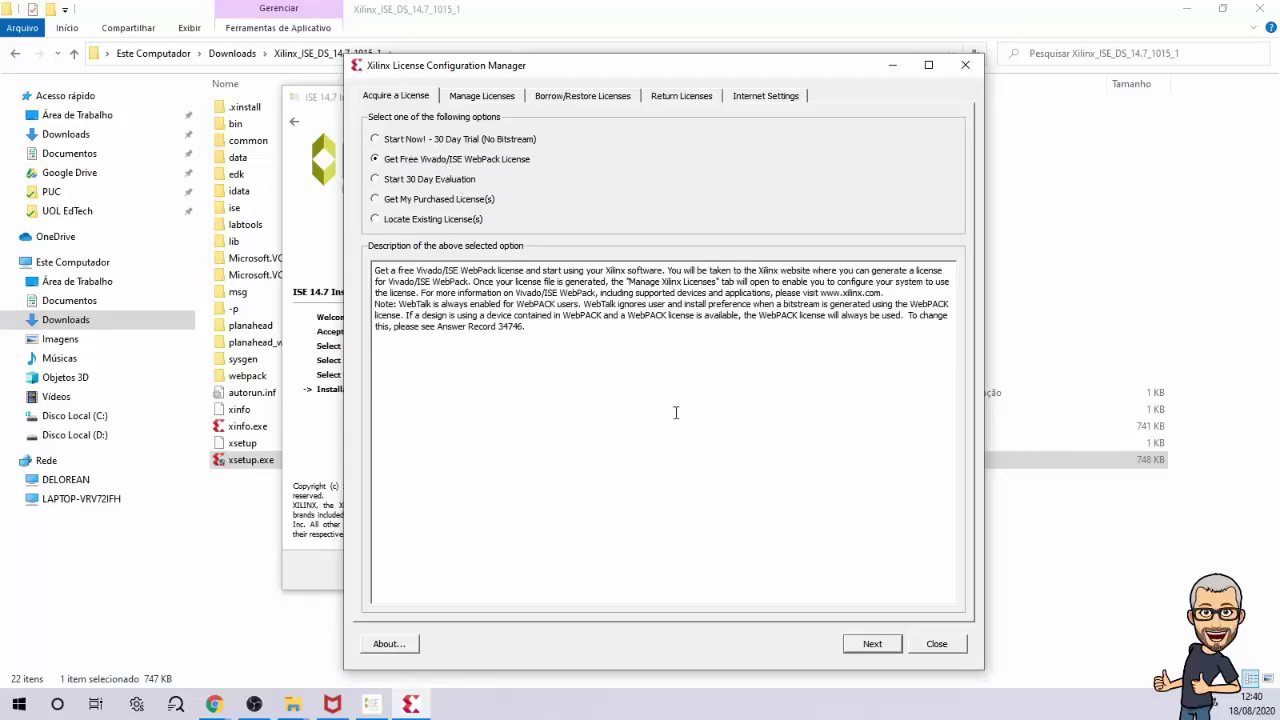
pyautogui.click(868, 645)
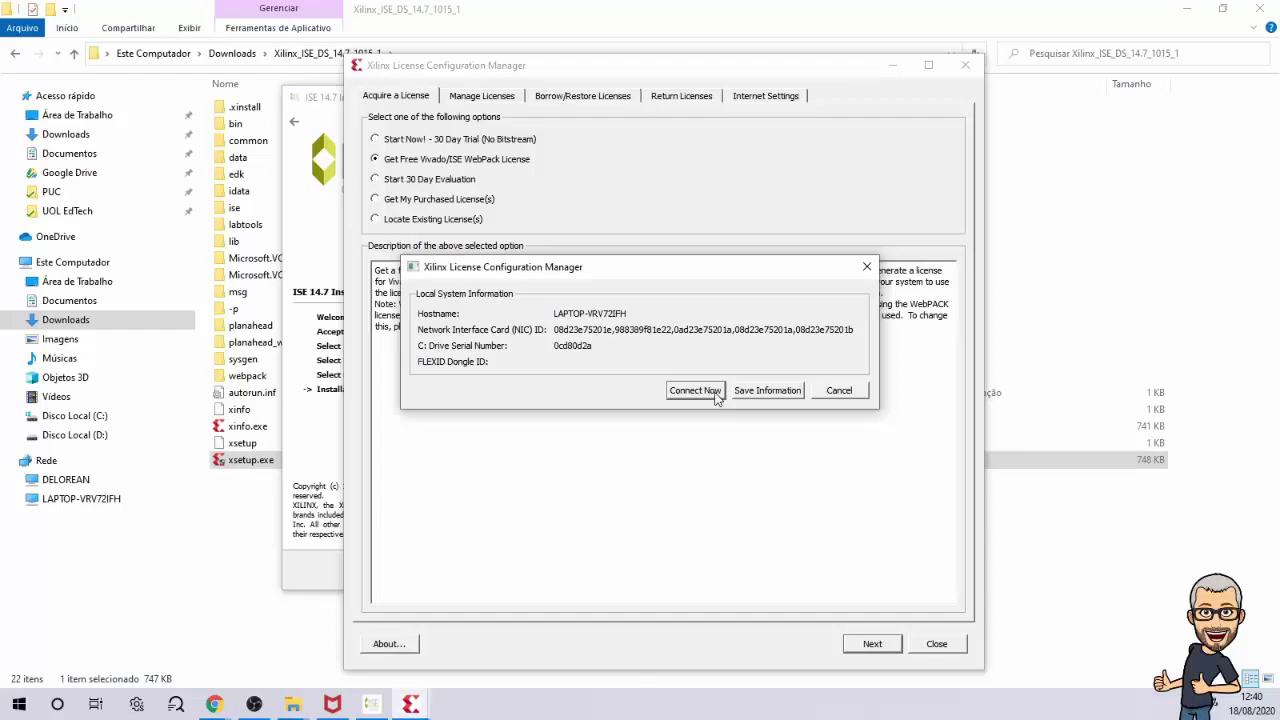
pyautogui.click(716, 397)
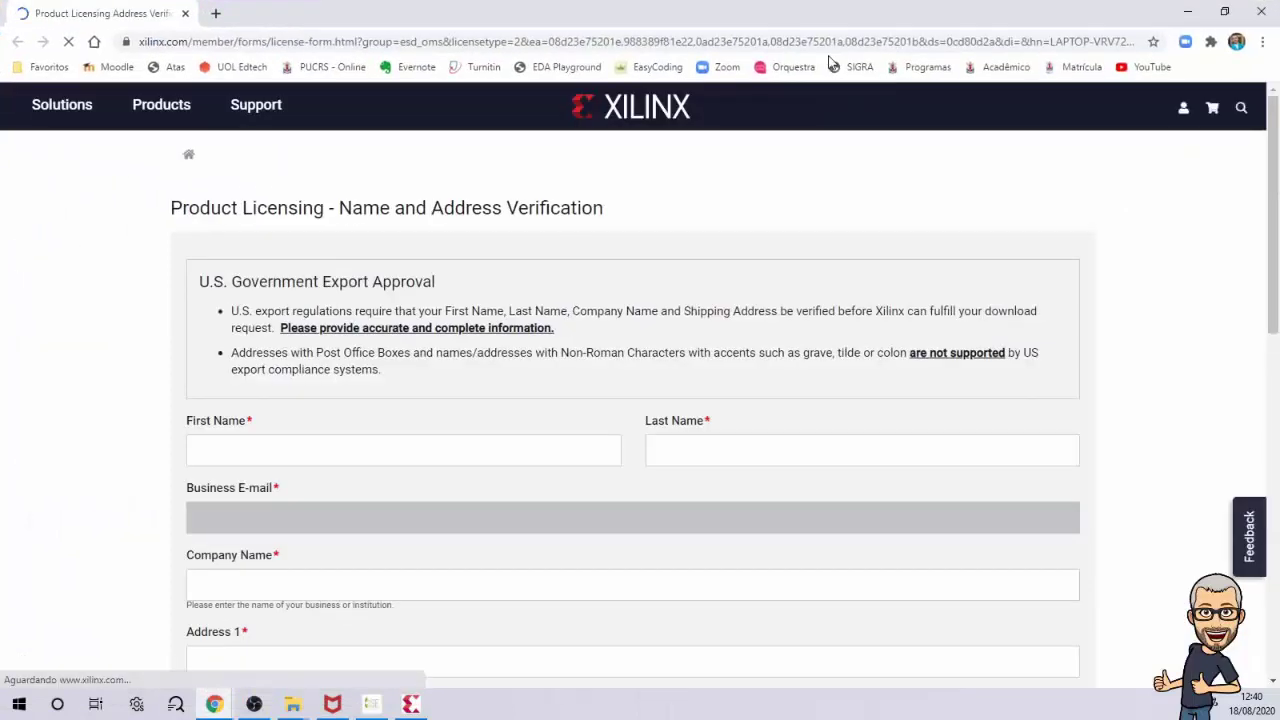
pyautogui.press('F11')
pyautogui.scroll(-7, 729, 320)
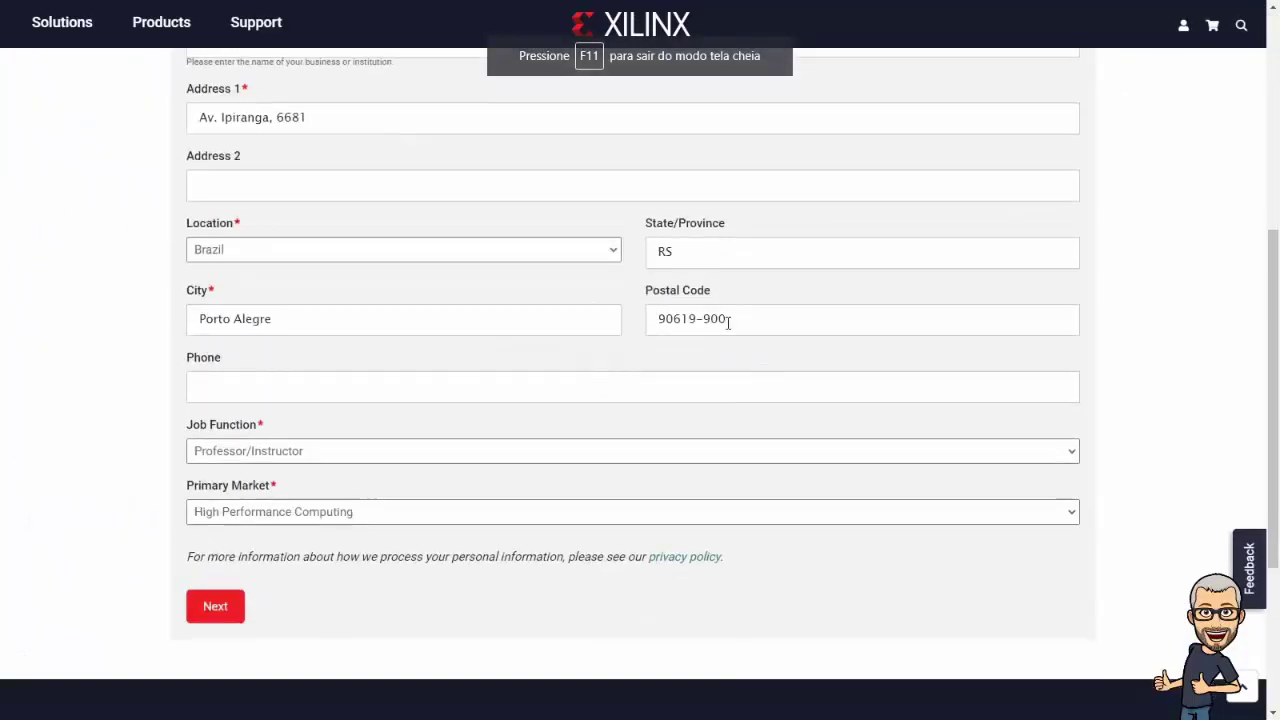
pyautogui.click(221, 314)
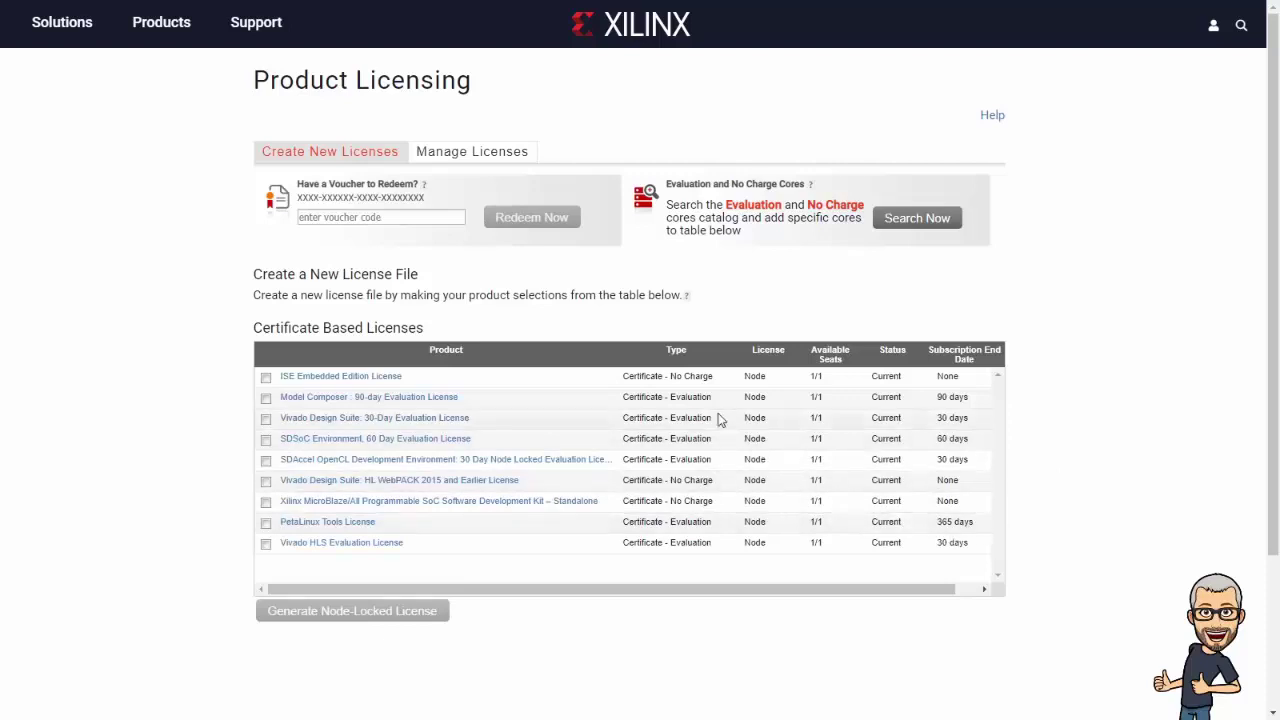
# - Among the managed licenses on the Product Licensing page, open the ISE WebPACK License for modification
pyautogui.click(456, 157)
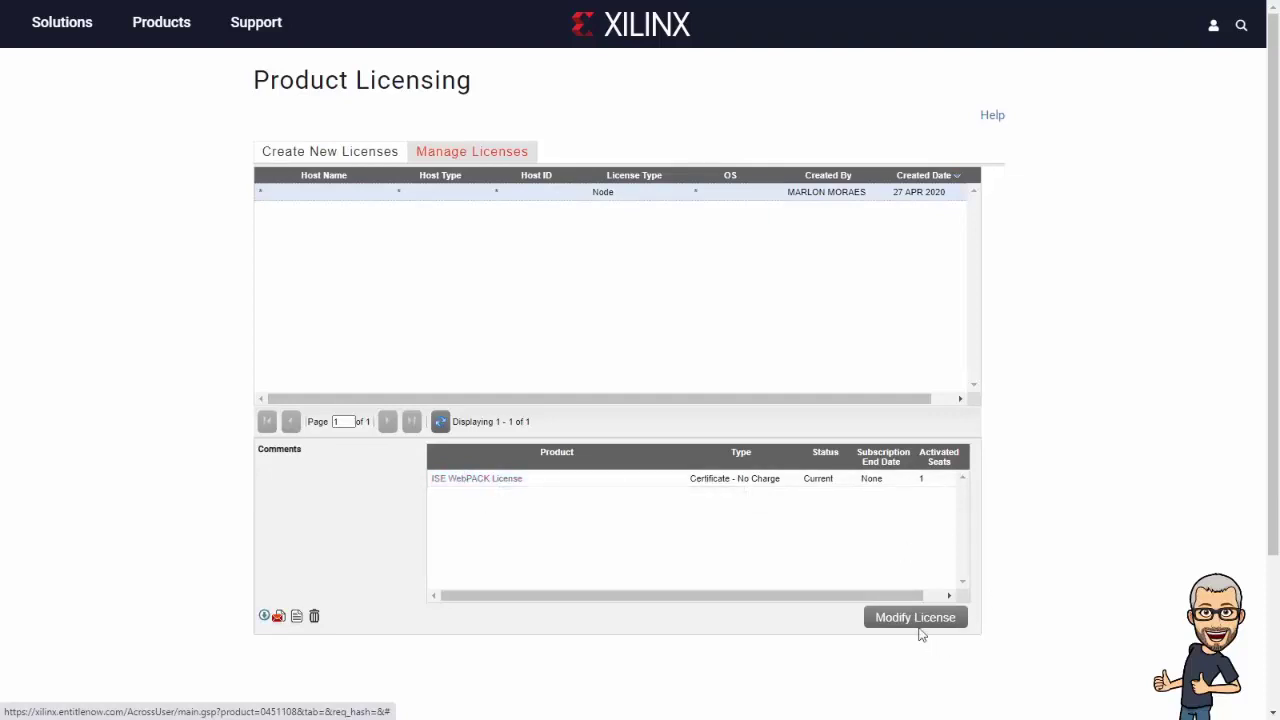
pyautogui.click(510, 482)
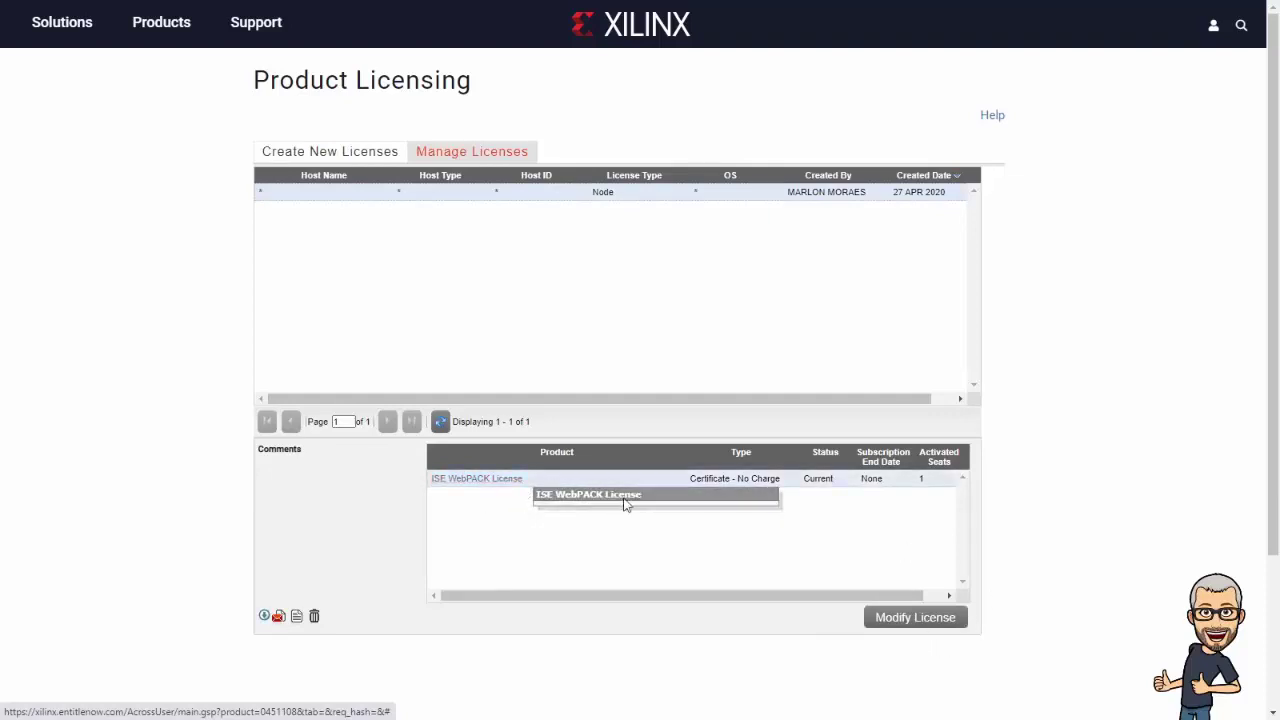
pyautogui.click(915, 620)
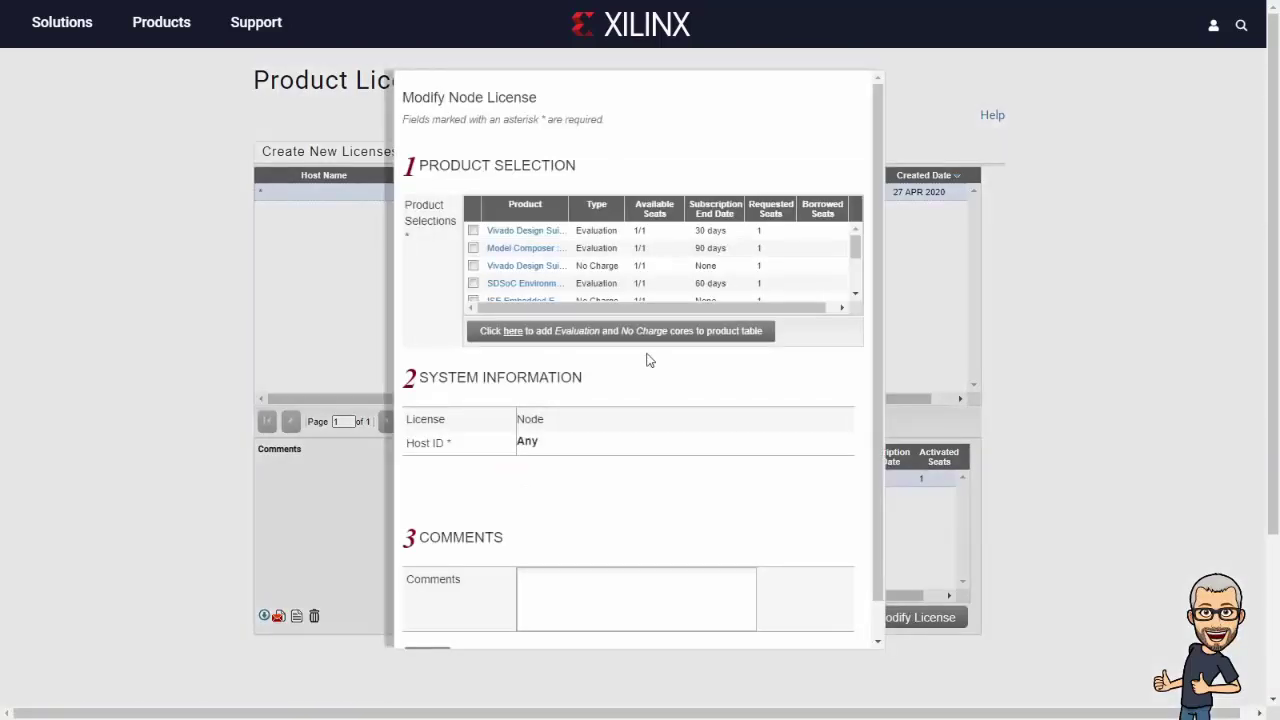
# - Keep ISE WebPACK License as the selected product with Host ID Any, and submit the modified node license request
pyautogui.moveTo(855, 245); pyautogui.dragTo(861, 288)
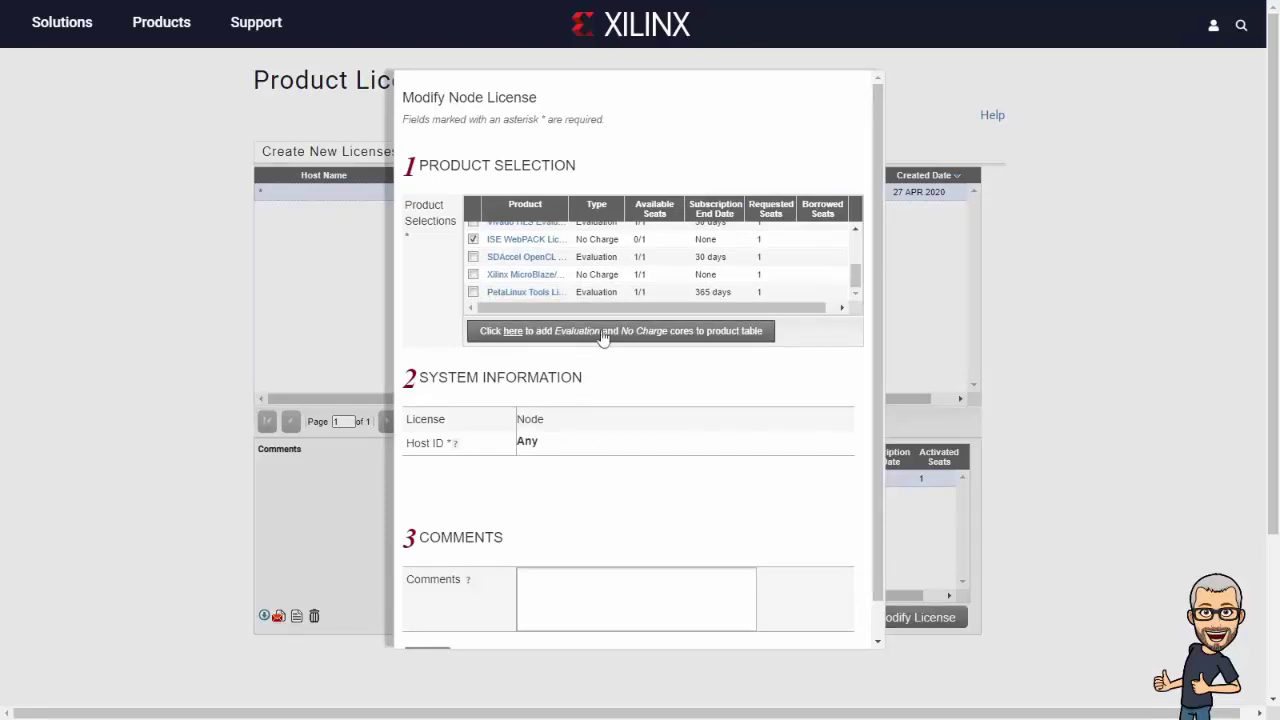
pyautogui.scroll(1, 681, 311)
pyautogui.scroll(1, 681, 311)
pyautogui.scroll(-3, 681, 311)
pyautogui.scroll(-5, 528, 486)
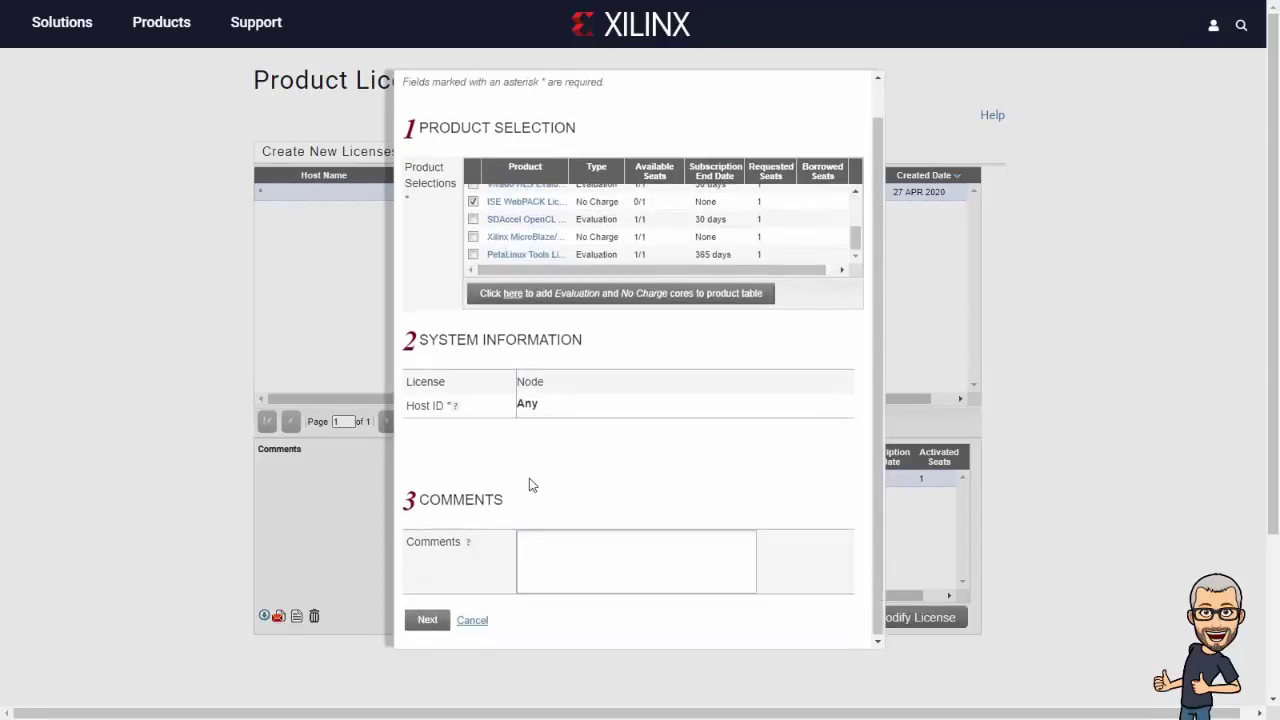
pyautogui.click(428, 417)
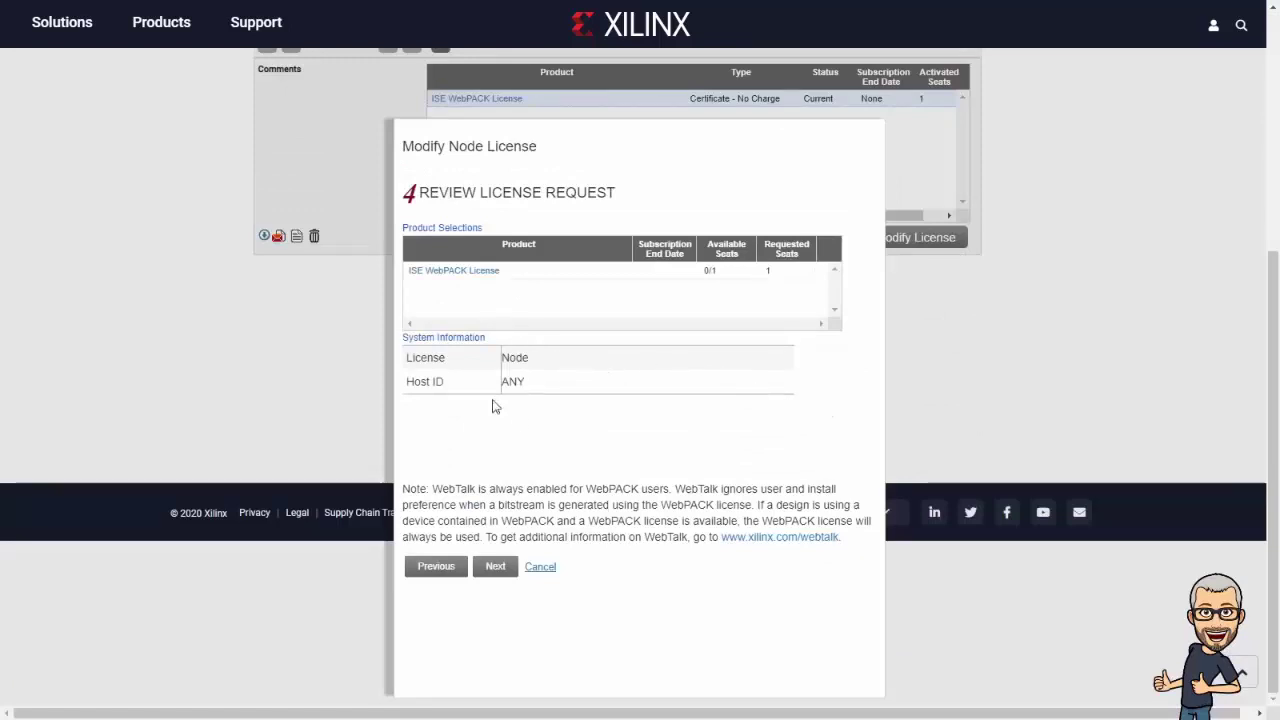
pyautogui.click(495, 570)
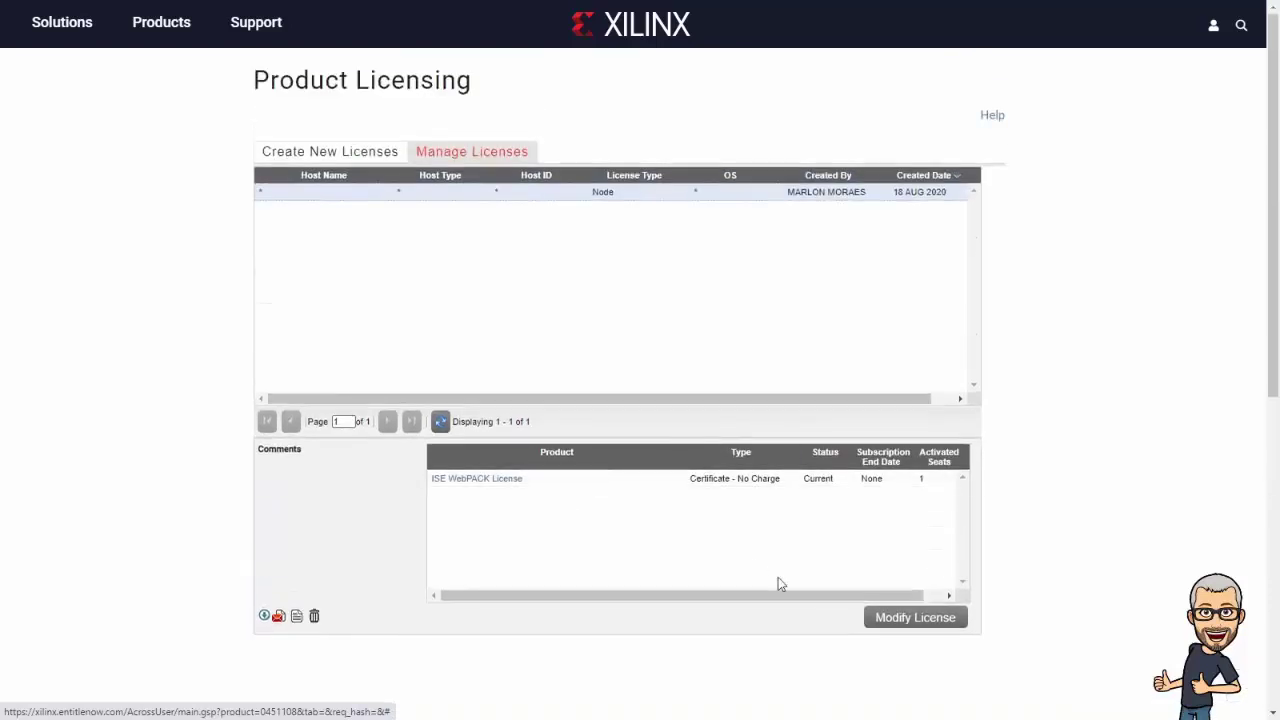
# - Review the ISE WebPACK License entry on the licensing page, and read the Xilinx license e-mail's installation instructions in Outlook
pyautogui.scroll(-3, 604, 388)
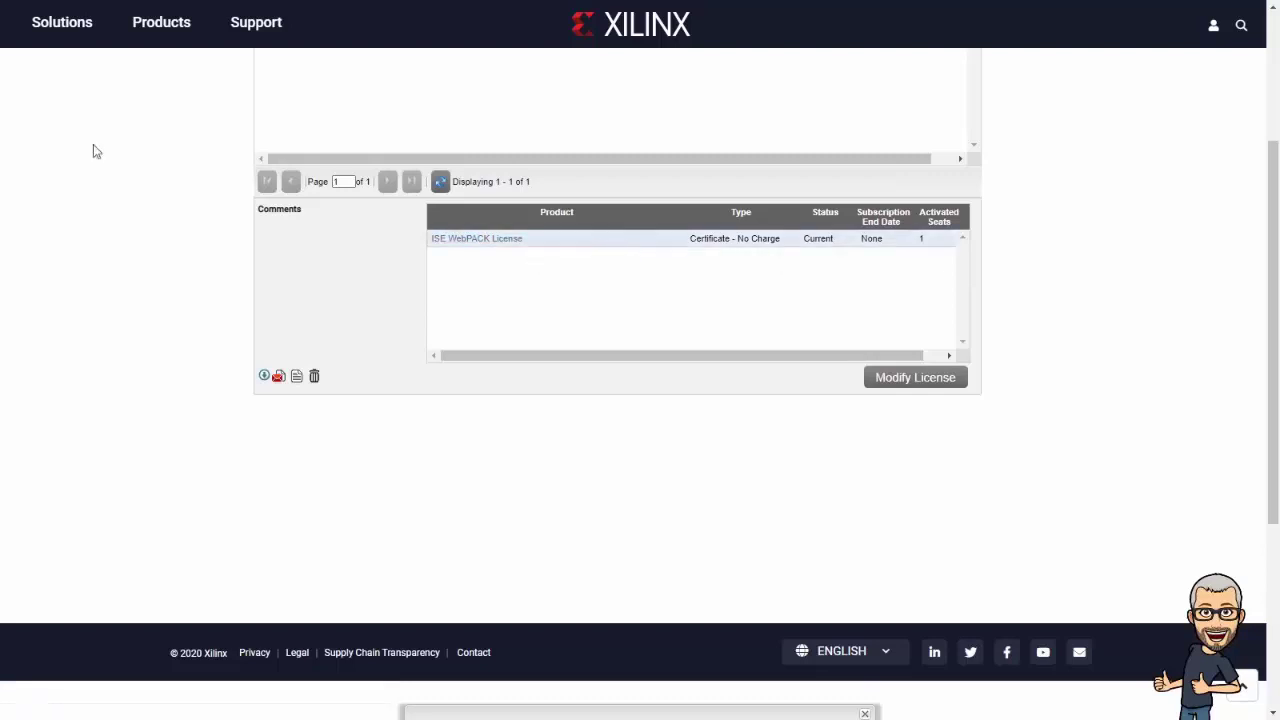
pyautogui.scroll(3, 930, 245)
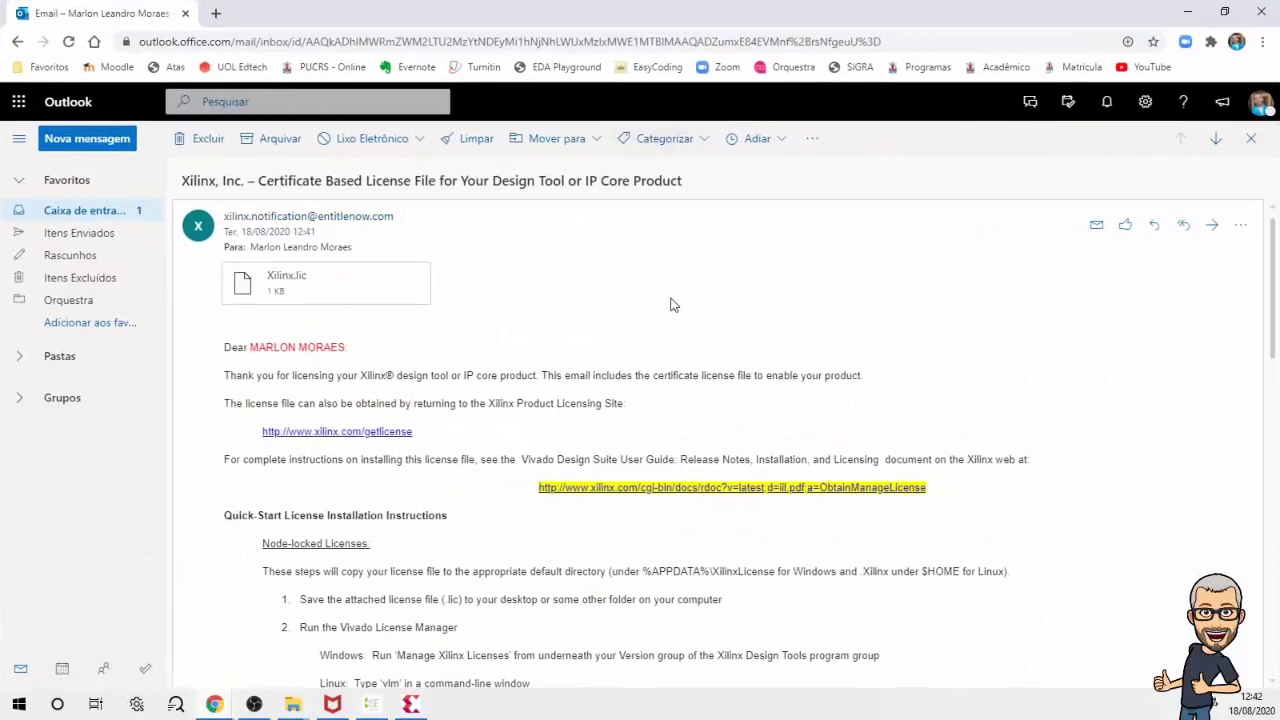
pyautogui.press('F11')
pyautogui.scroll(-1, 572, 234)
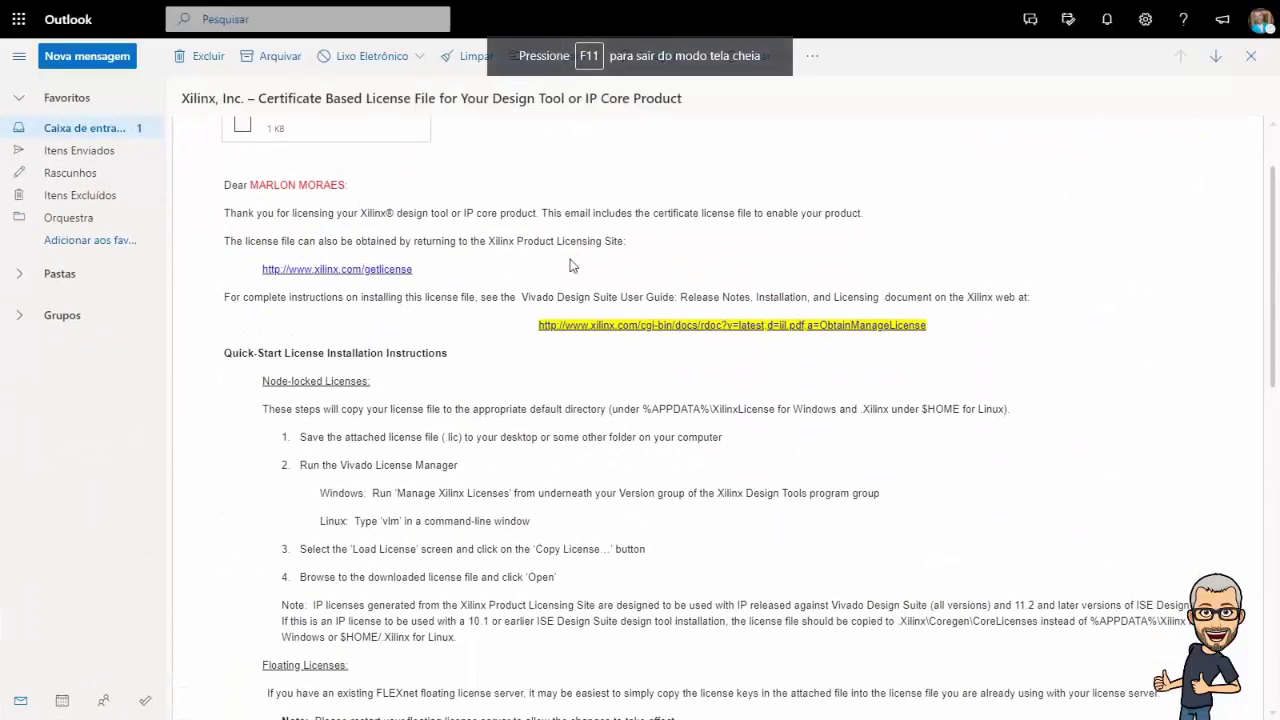
pyautogui.scroll(1, 575, 255)
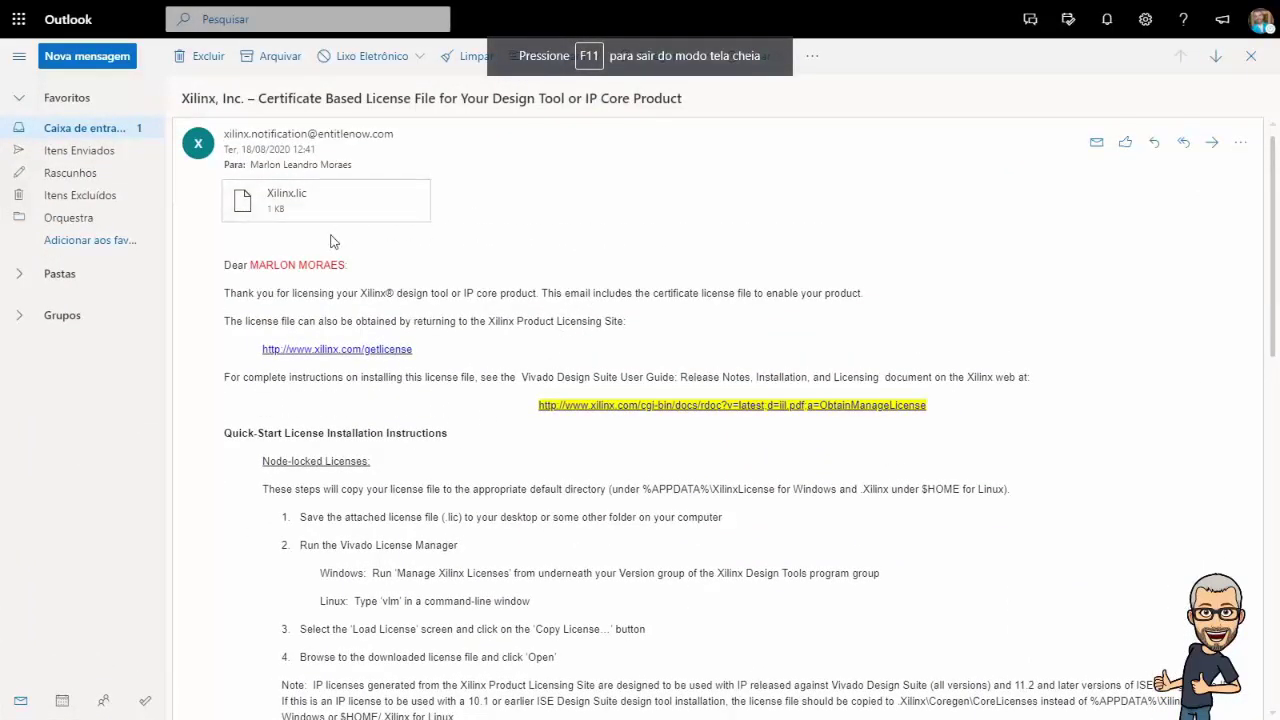
pyautogui.scroll(-6, 555, 445)
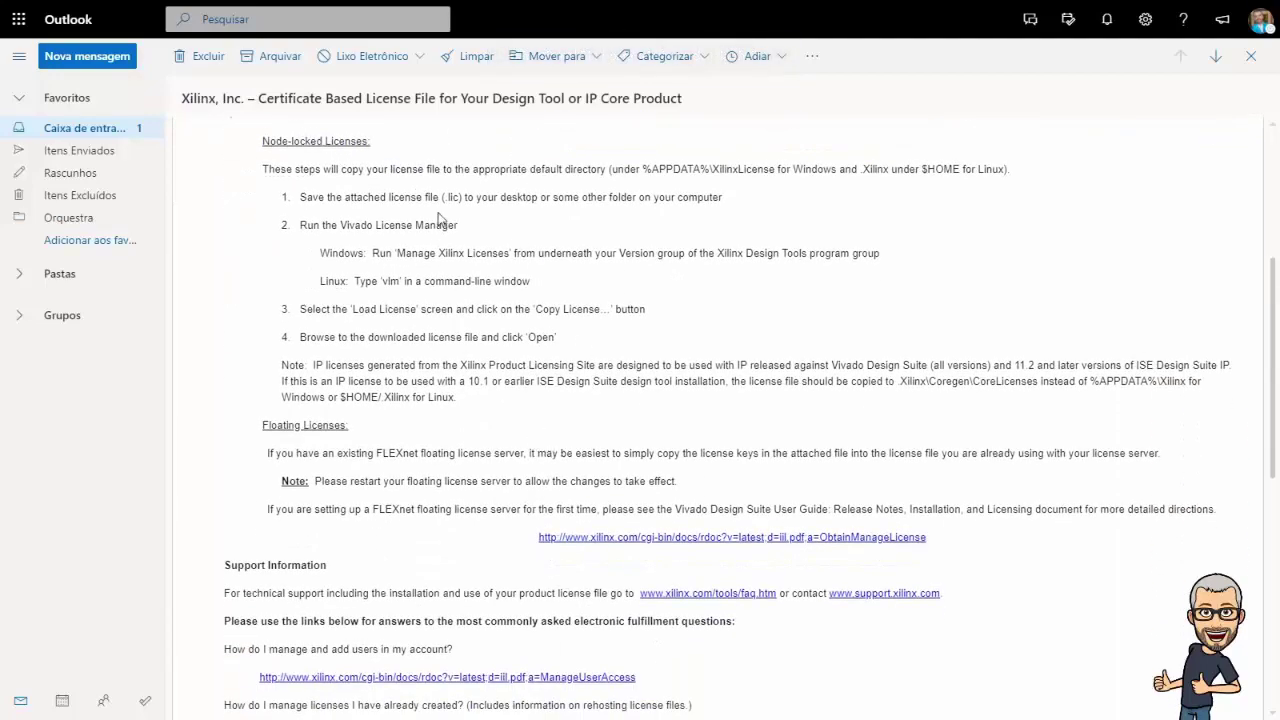
pyautogui.scroll(-3, 743, 494)
pyautogui.scroll(9, 743, 494)
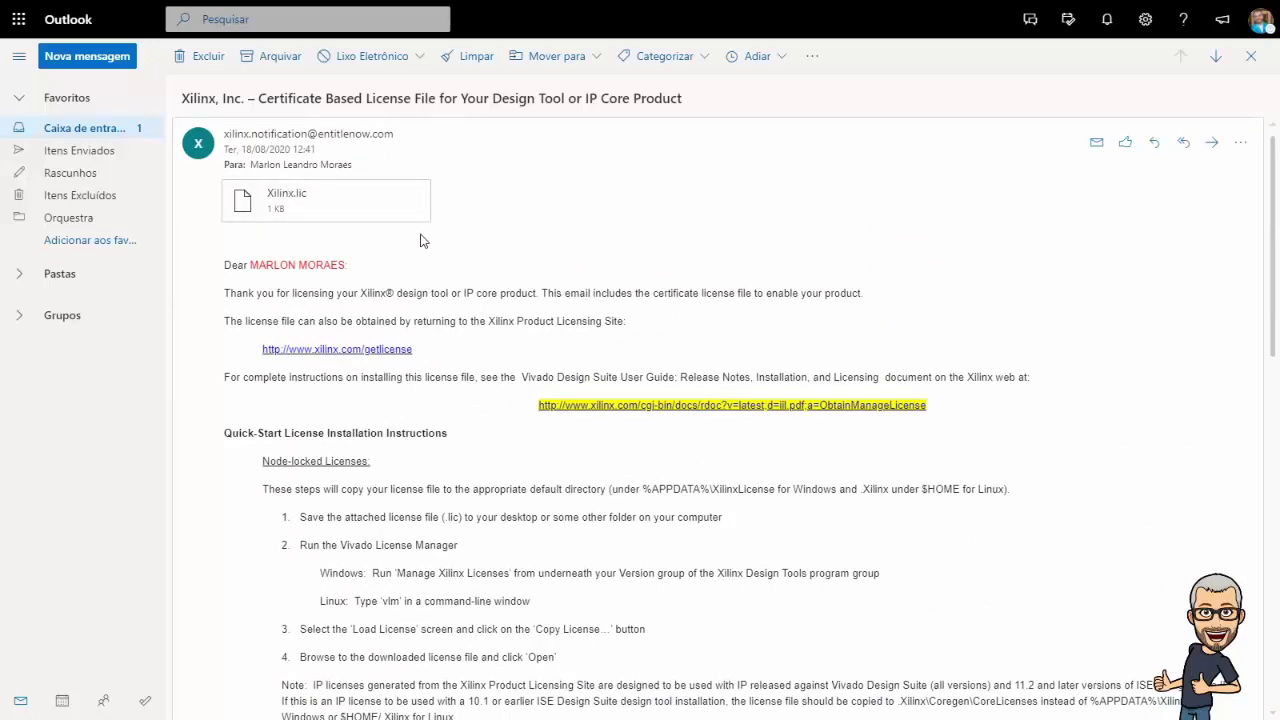
# - Save the e-mail's attached license file as Xilinx.lic in the folder C:\Xilinx\14.7
pyautogui.click(398, 215)
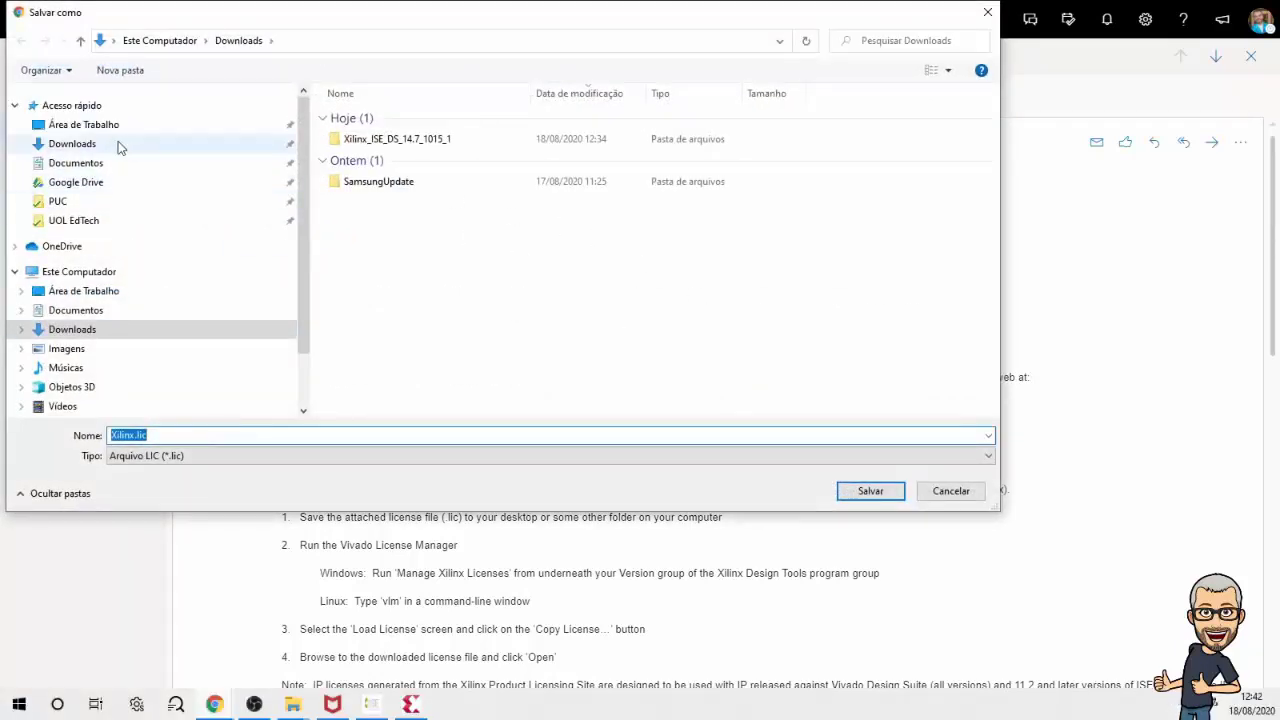
pyautogui.moveTo(300, 238); pyautogui.dragTo(300, 312)
pyautogui.click(62, 297)
pyautogui.click(83, 318)
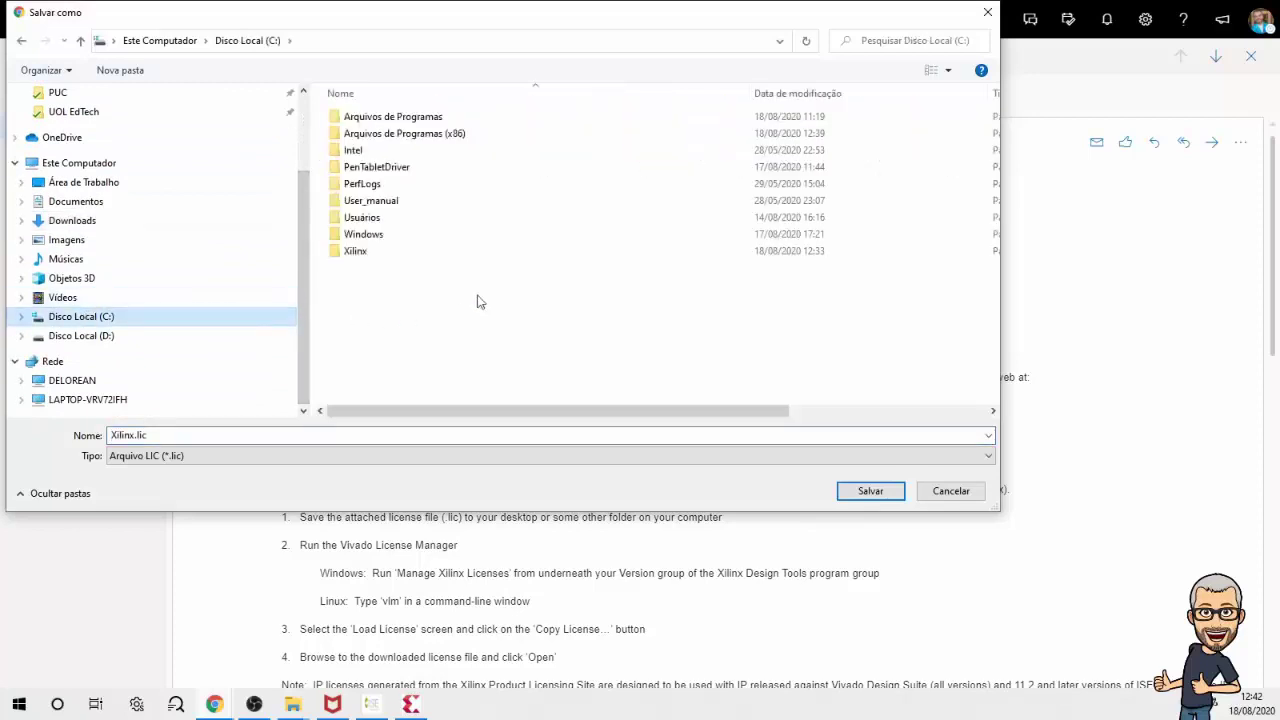
pyautogui.doubleClick(355, 251)
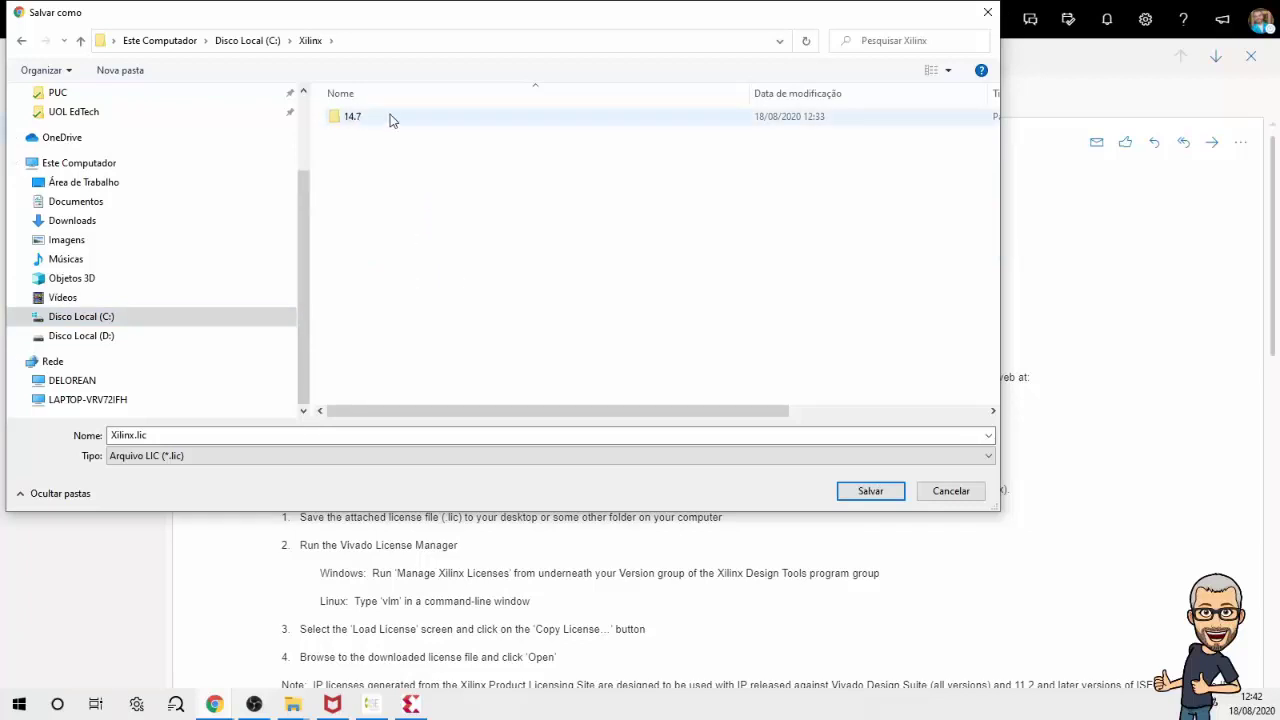
pyautogui.doubleClick(353, 127)
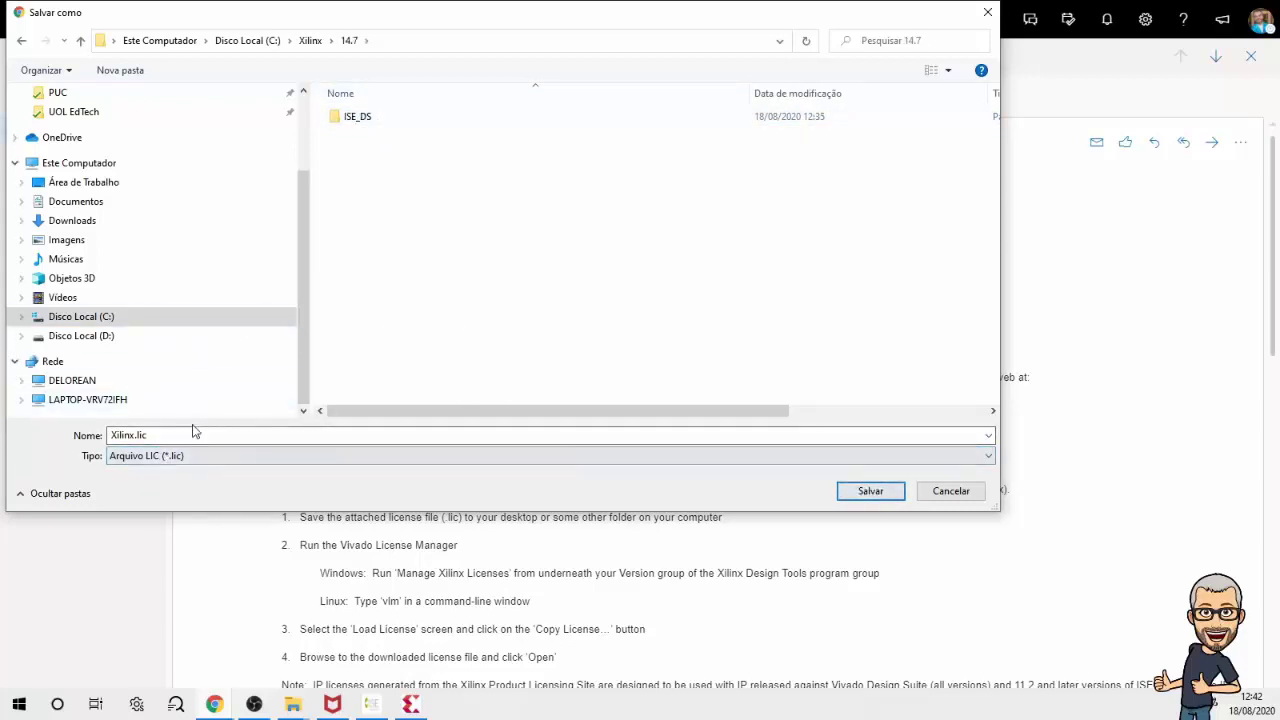
pyautogui.click(870, 491)
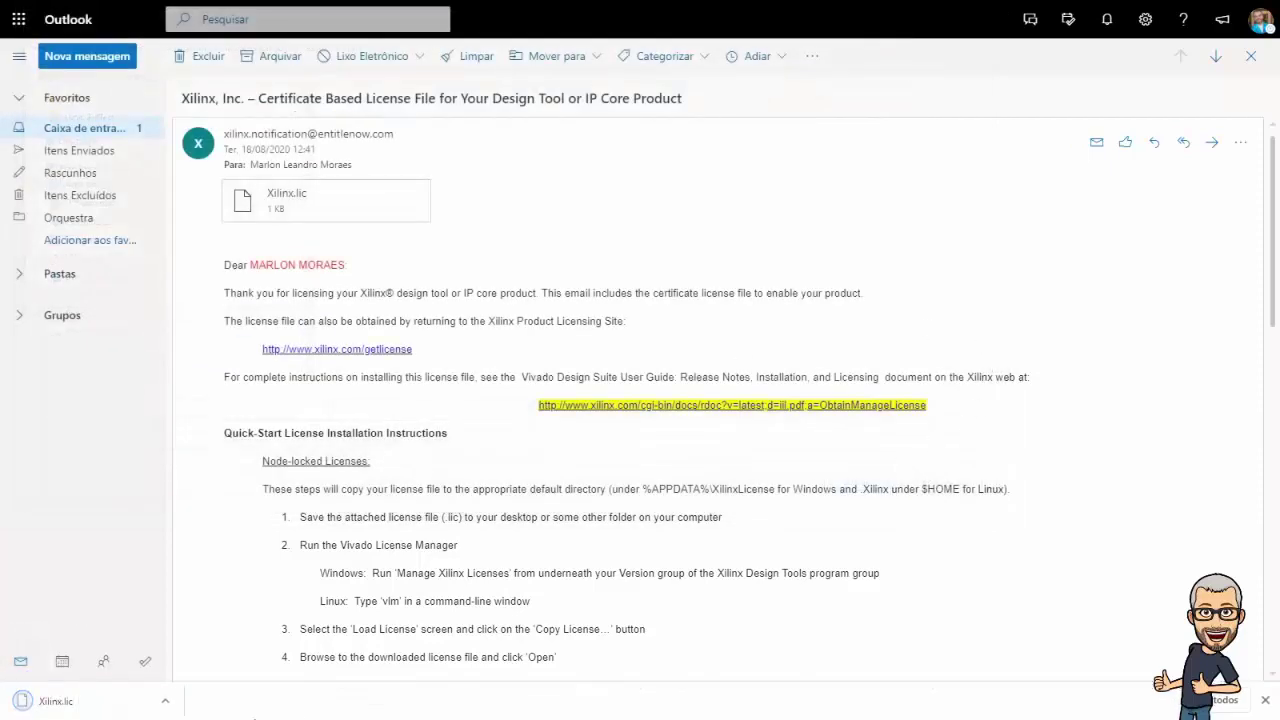
# - Show the downloaded license in its folder, and copy the folder path into XILINXD_LICENSE_FILE in Xilinx License Configuration Manager as C:\Xilinx\14.7\
pyautogui.click(165, 701)
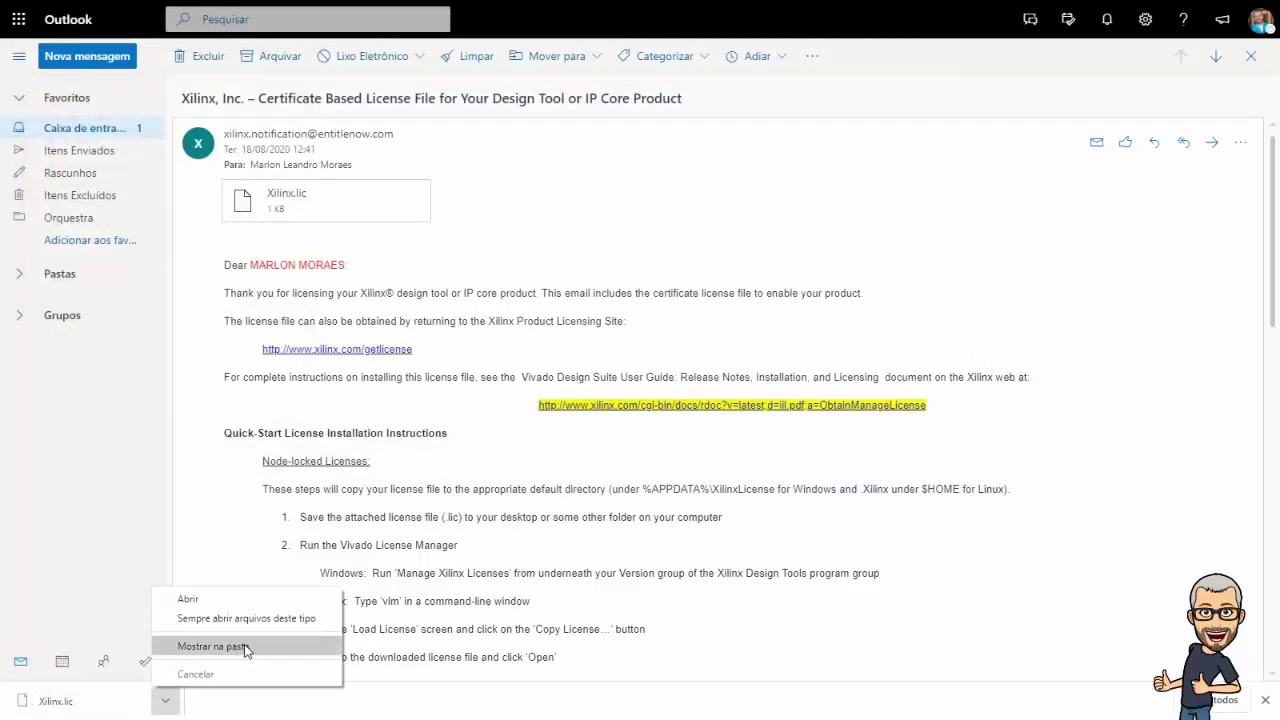
pyautogui.click(270, 654)
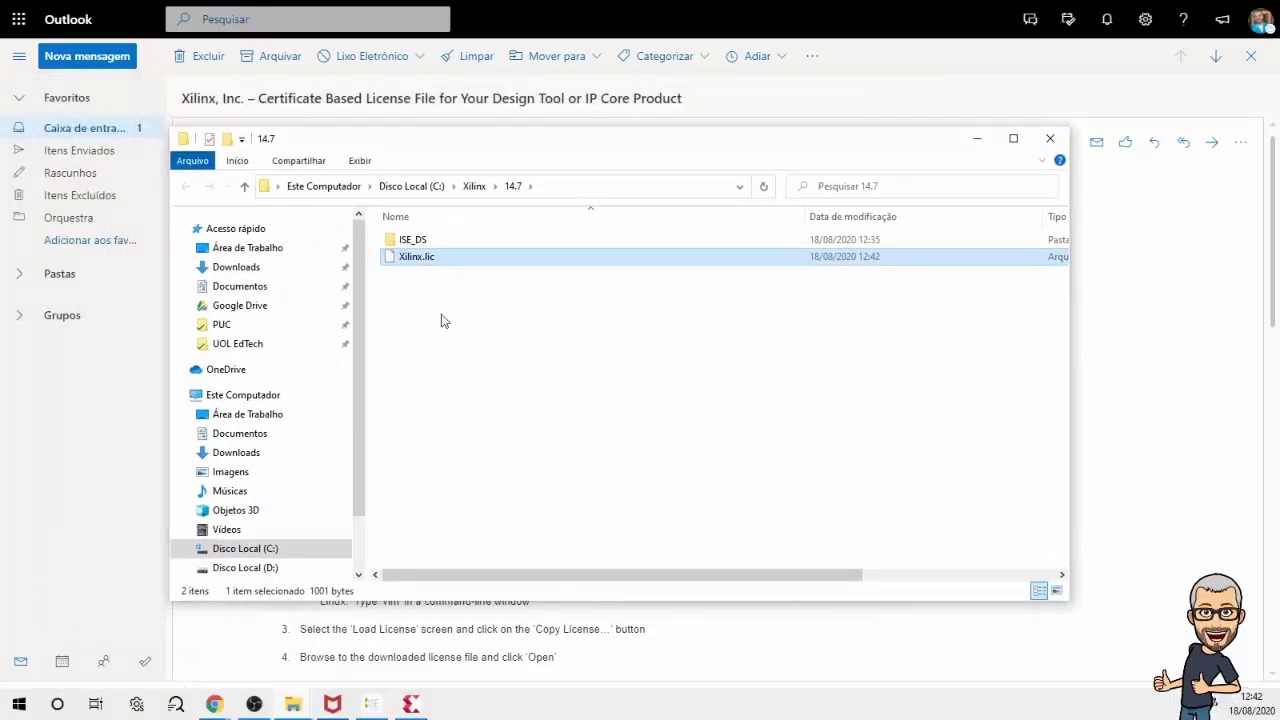
pyautogui.click(573, 188)
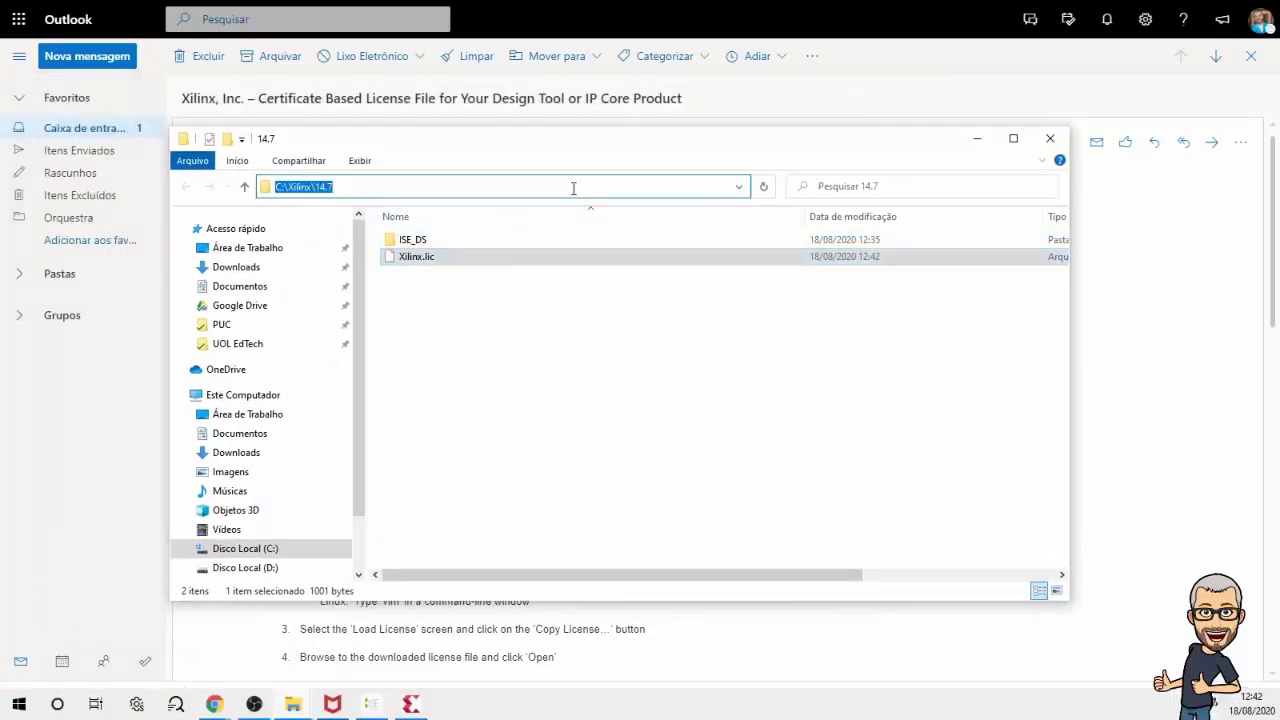
pyautogui.click(470, 188)
pyautogui.moveTo(372, 188); pyautogui.dragTo(269, 186)
pyautogui.hotkey('ctrl', 'c')
pyautogui.moveTo(413, 706)
pyautogui.click(414, 593)
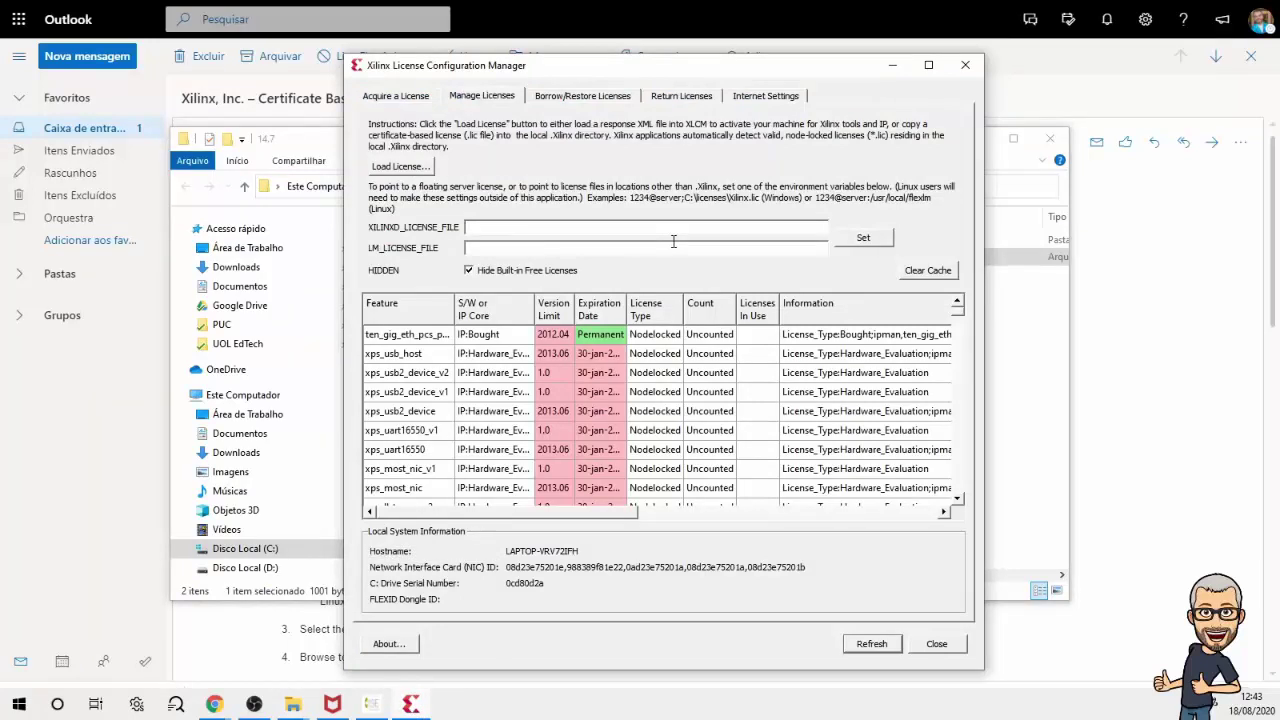
pyautogui.hotkey('ctrl', 'v')
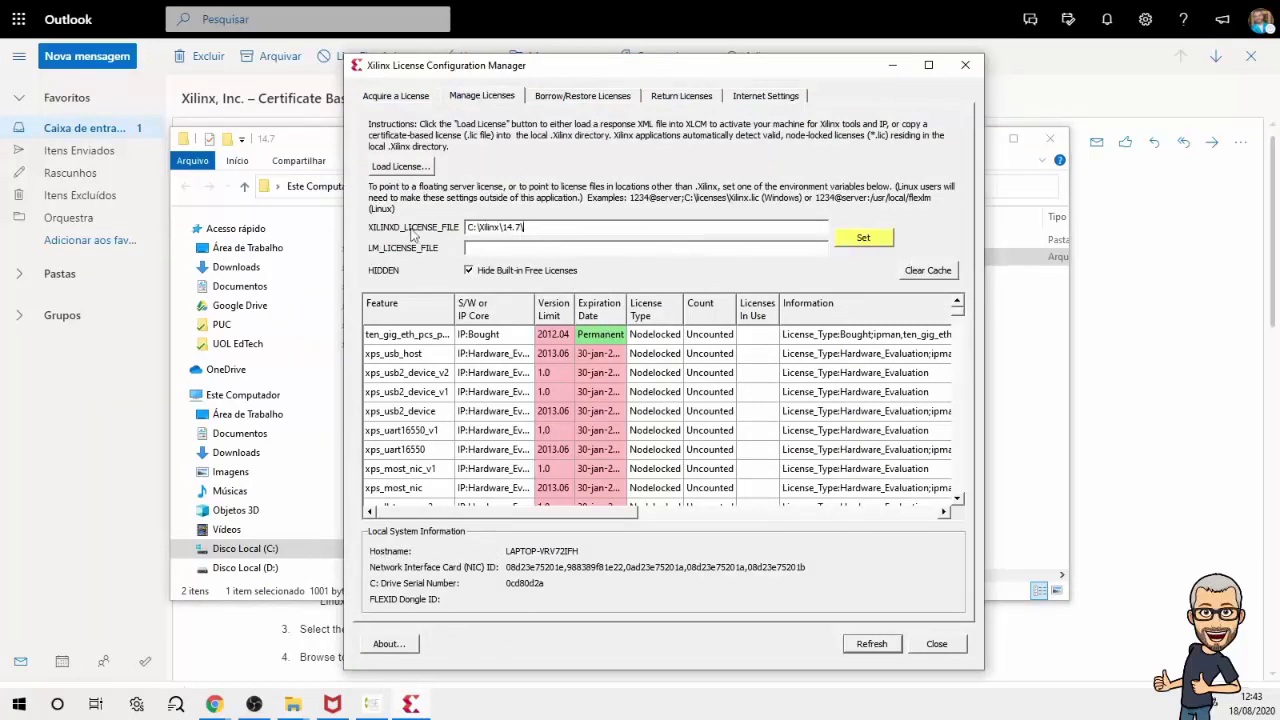
# - Copy the license file's full name from the 14.7 folder and append it to XILINXD_LICENSE_FILE, giving C:\Xilinx\14.7\Xilinx.lic
pyautogui.click(300, 288)
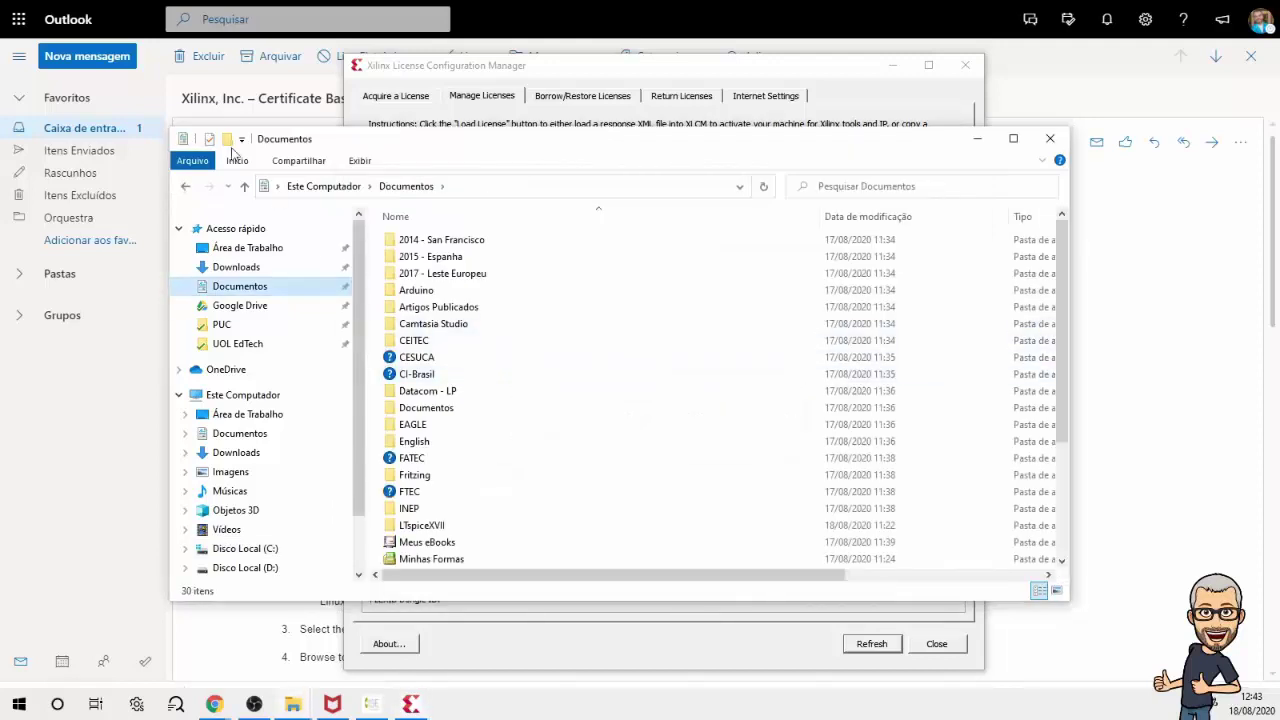
pyautogui.click(186, 187)
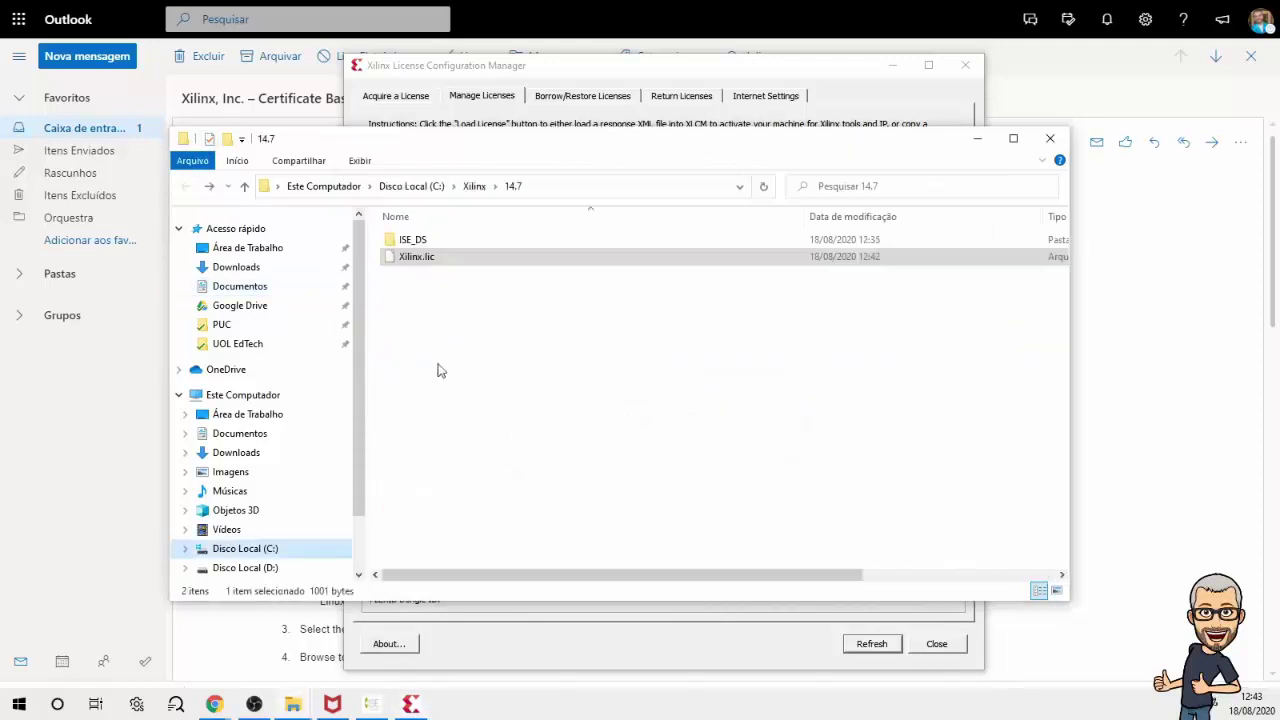
pyautogui.press('F2')
pyautogui.click(455, 264)
pyautogui.click(729, 375)
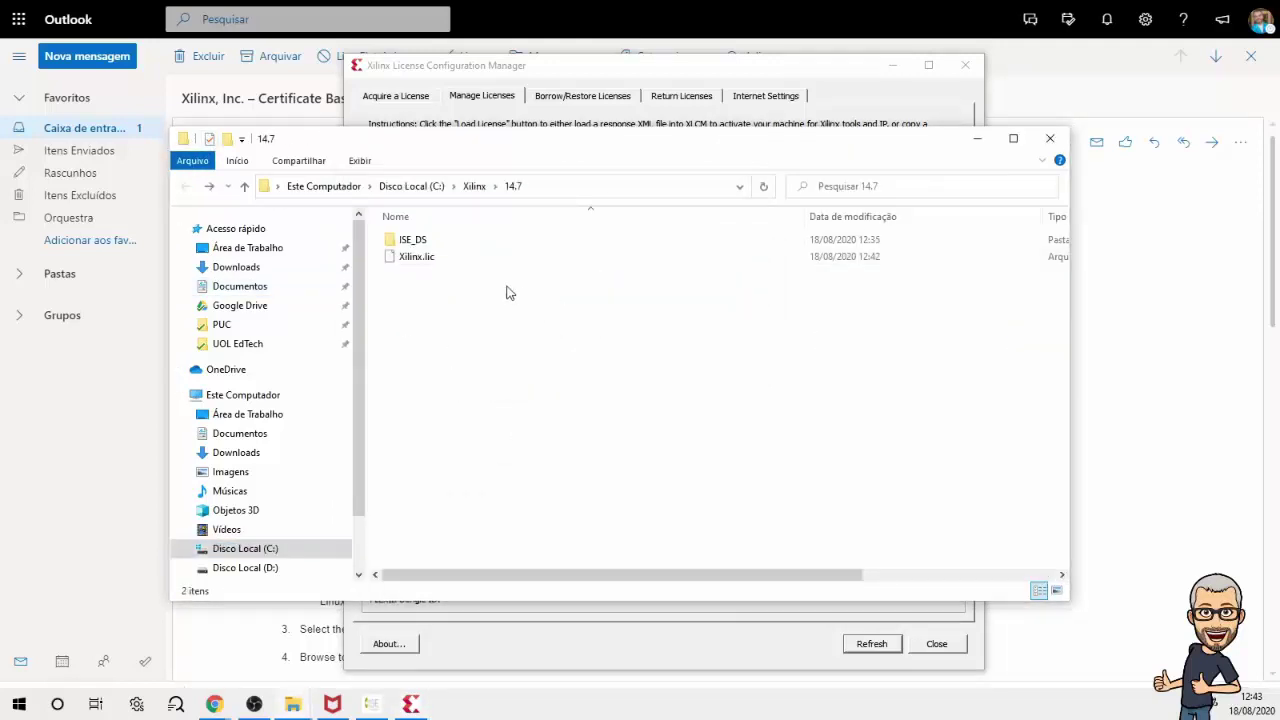
pyautogui.click(448, 264)
pyautogui.press('F2')
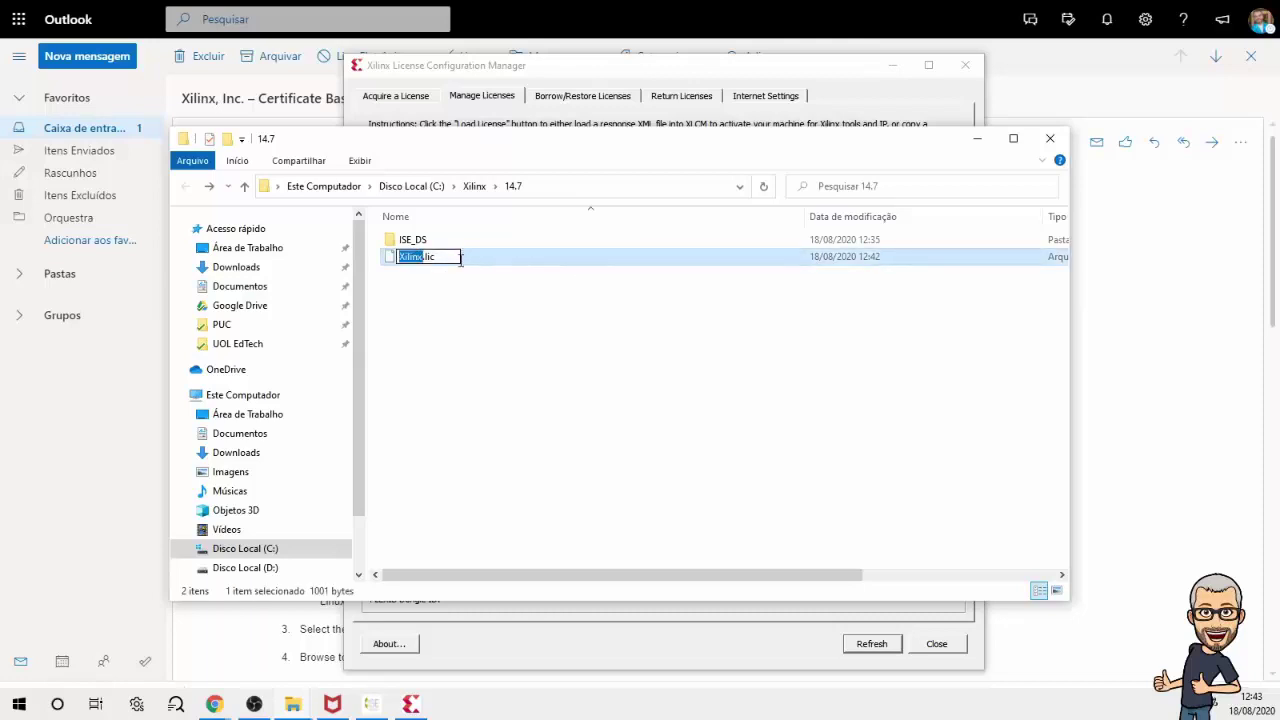
pyautogui.moveTo(444, 260); pyautogui.dragTo(377, 261)
pyautogui.hotkey('ctrl', 'c')
pyautogui.click(653, 337)
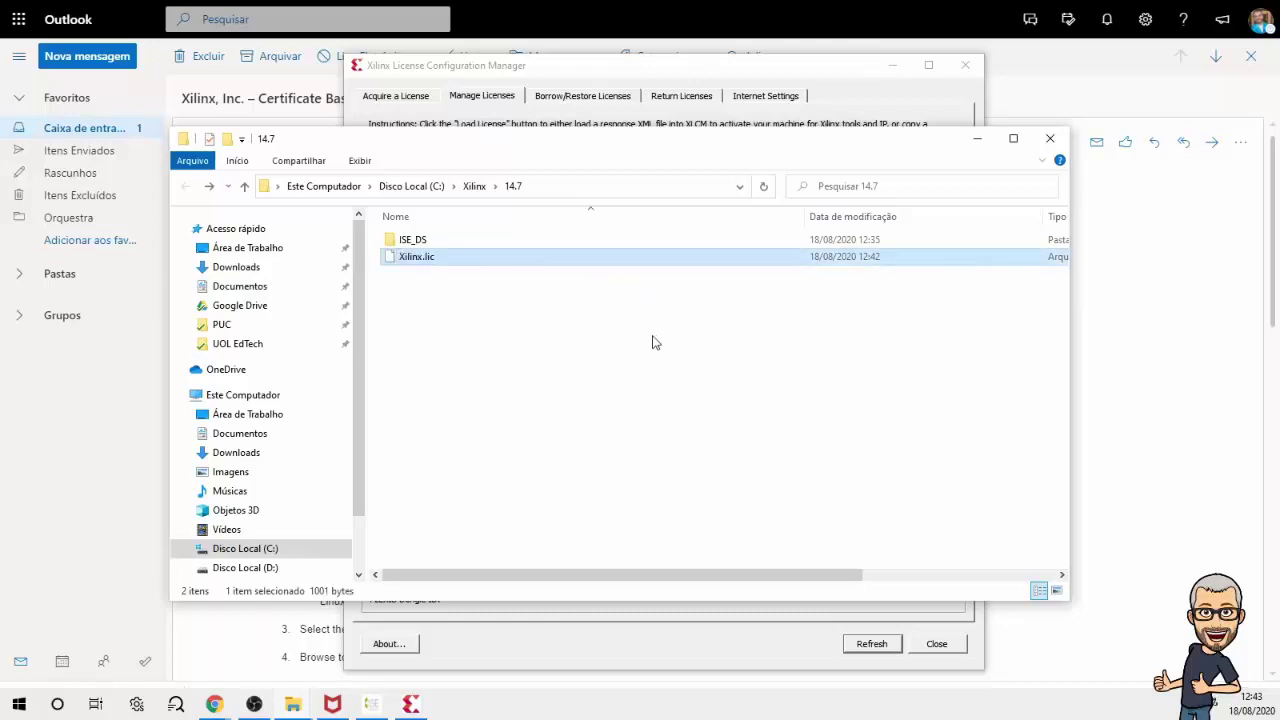
pyautogui.click(711, 277)
pyautogui.click(684, 77)
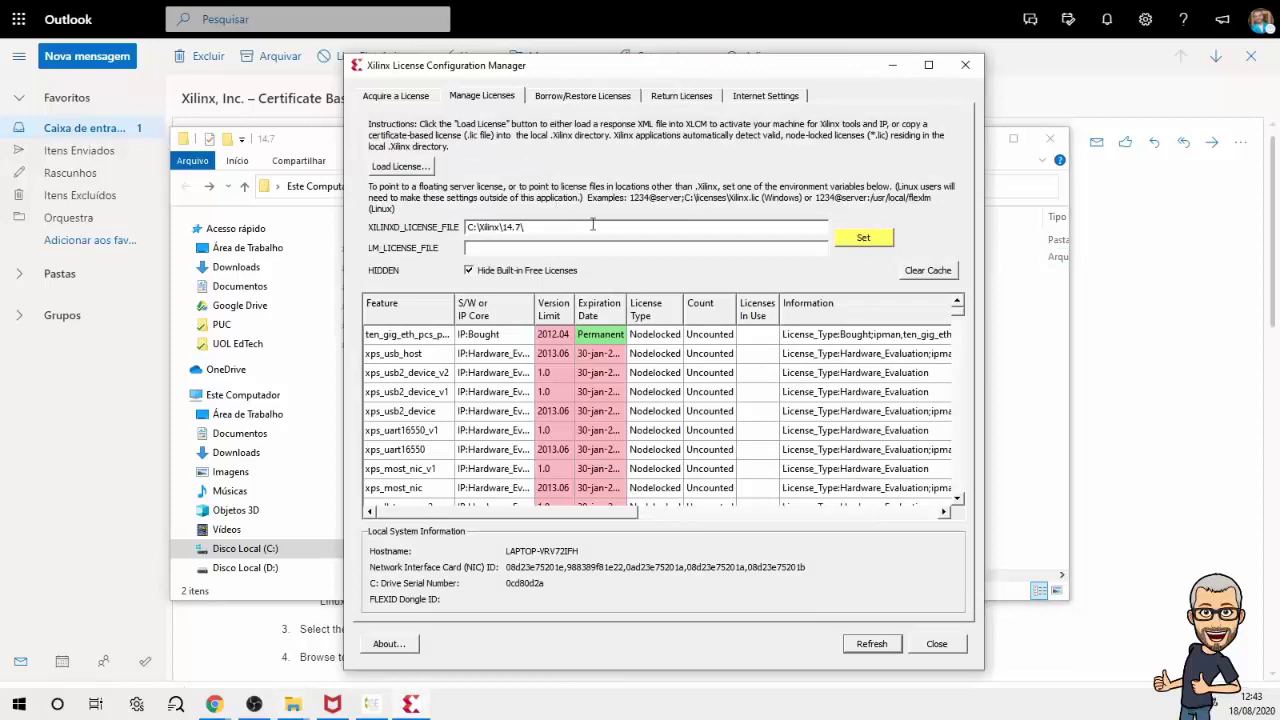
pyautogui.hotkey('ctrl', 'v')
# - Copy the same license file path into LM_LICENSE_FILE and apply both environment variables
pyautogui.moveTo(584, 228); pyautogui.dragTo(461, 226)
pyautogui.hotkey('ctrl', 'c')
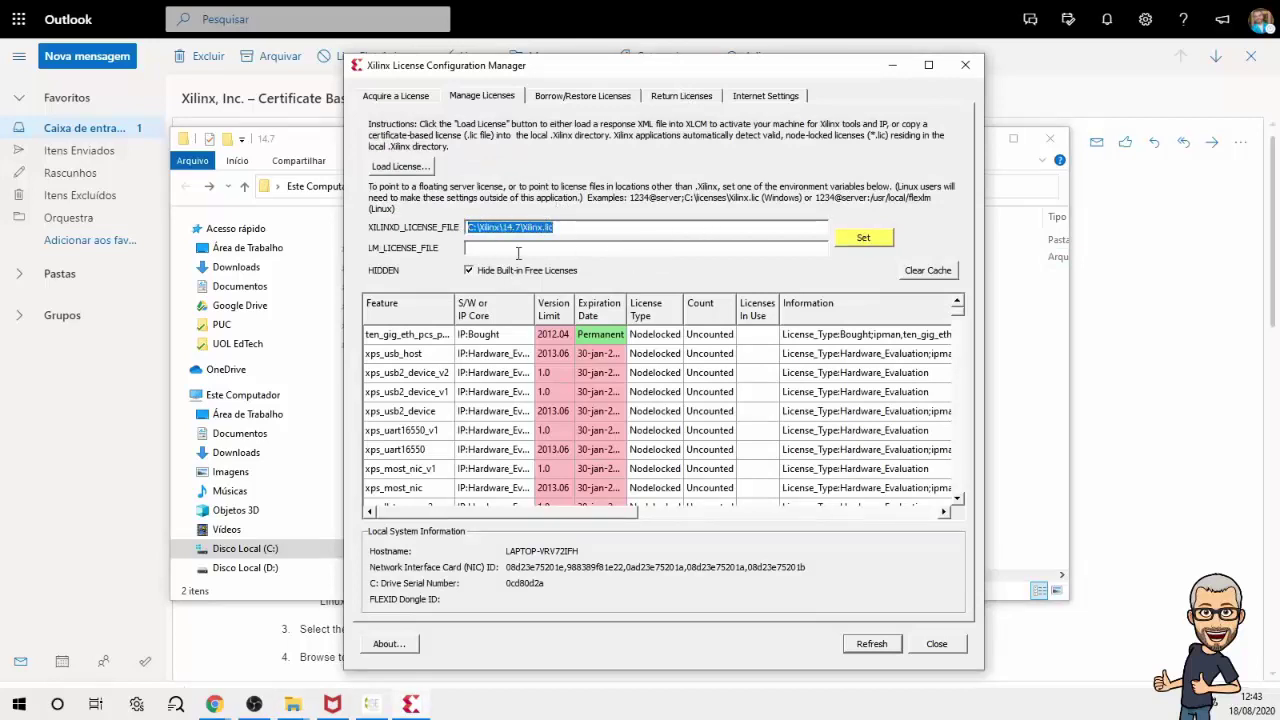
pyautogui.click(519, 248)
pyautogui.hotkey('ctrl', 'v')
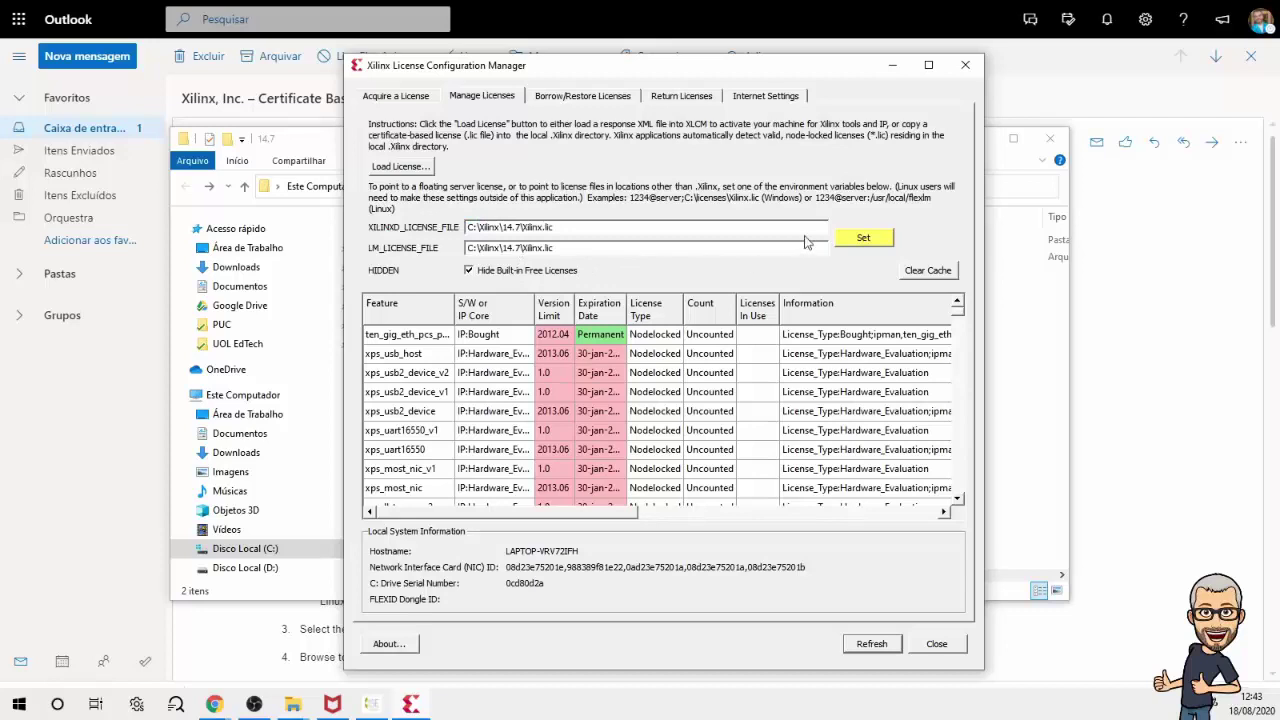
pyautogui.click(880, 240)
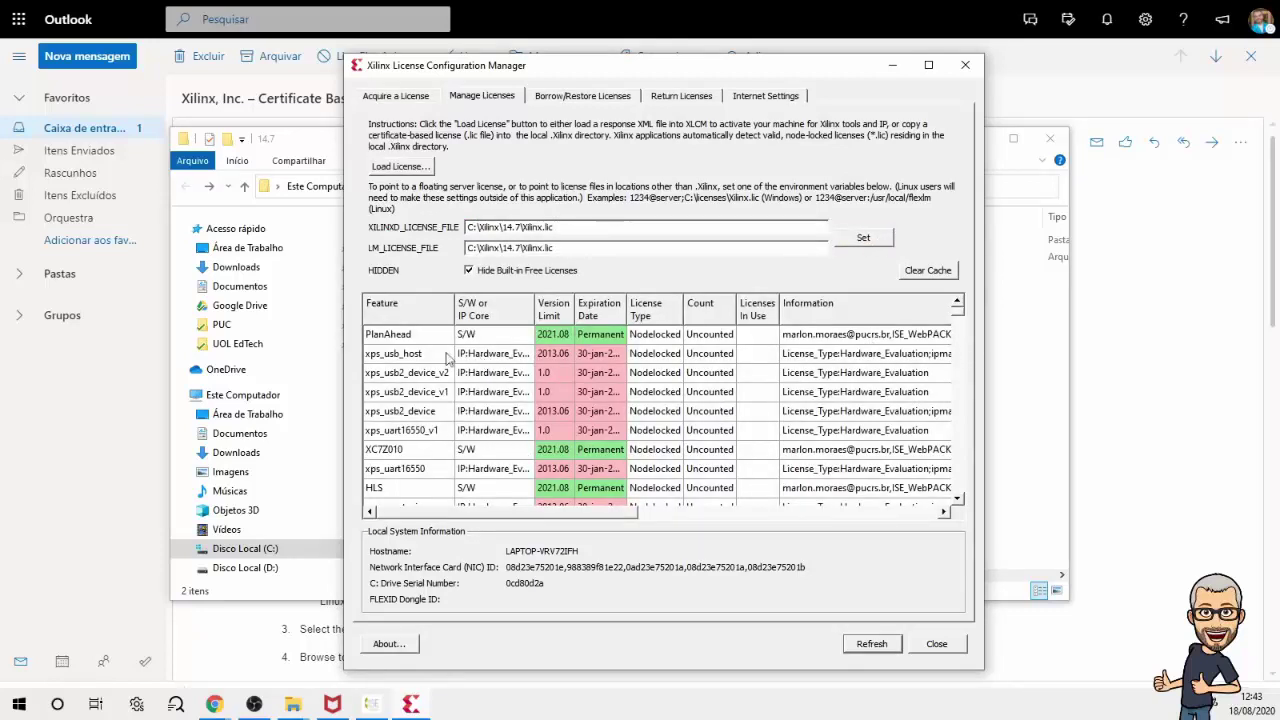
# - Examine the loaded licenses sorted by feature, including the ISE_WebPACK entry's details, and close the license manager and folder window
pyautogui.moveTo(957, 318); pyautogui.dragTo(977, 507)
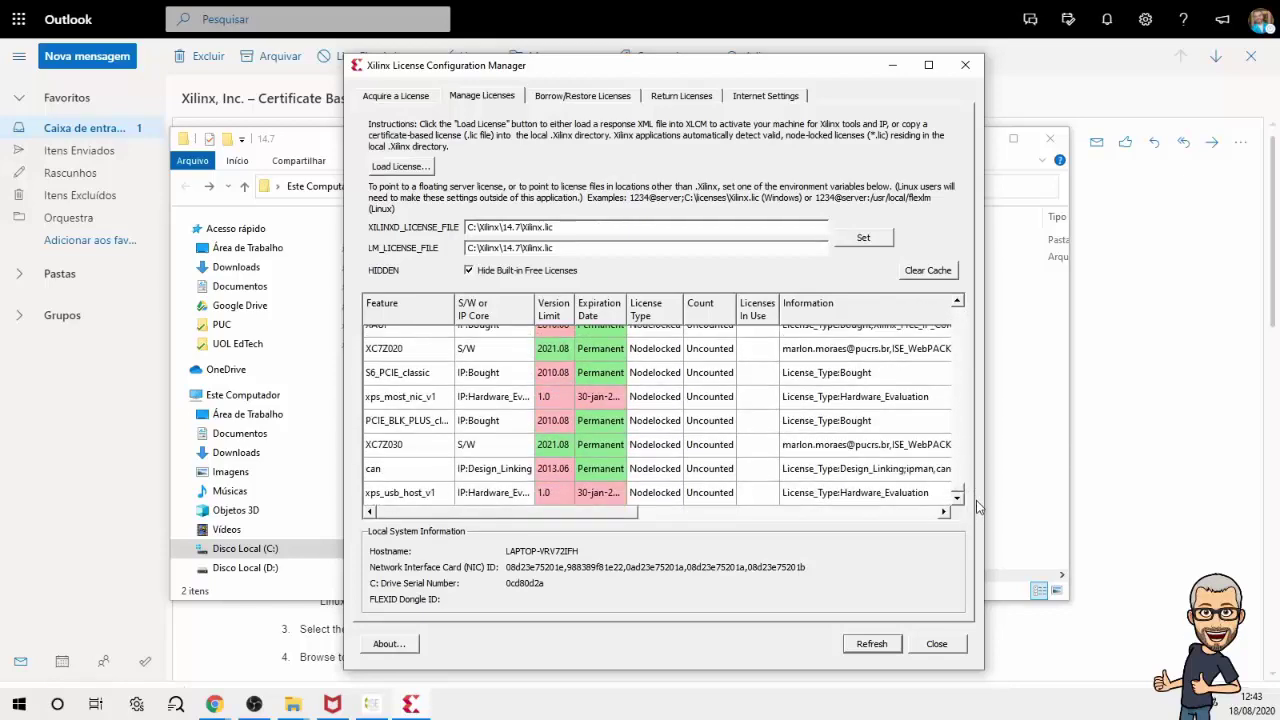
pyautogui.scroll(15, 490, 360)
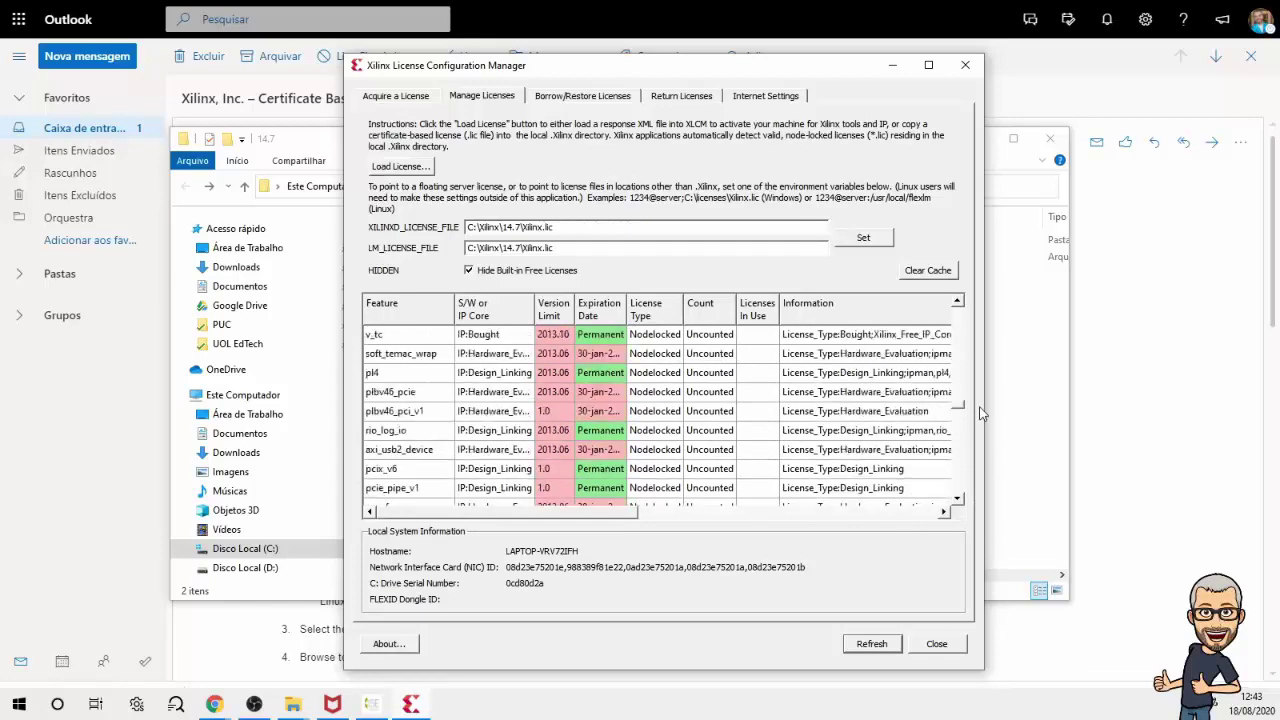
pyautogui.scroll(5, 495, 345)
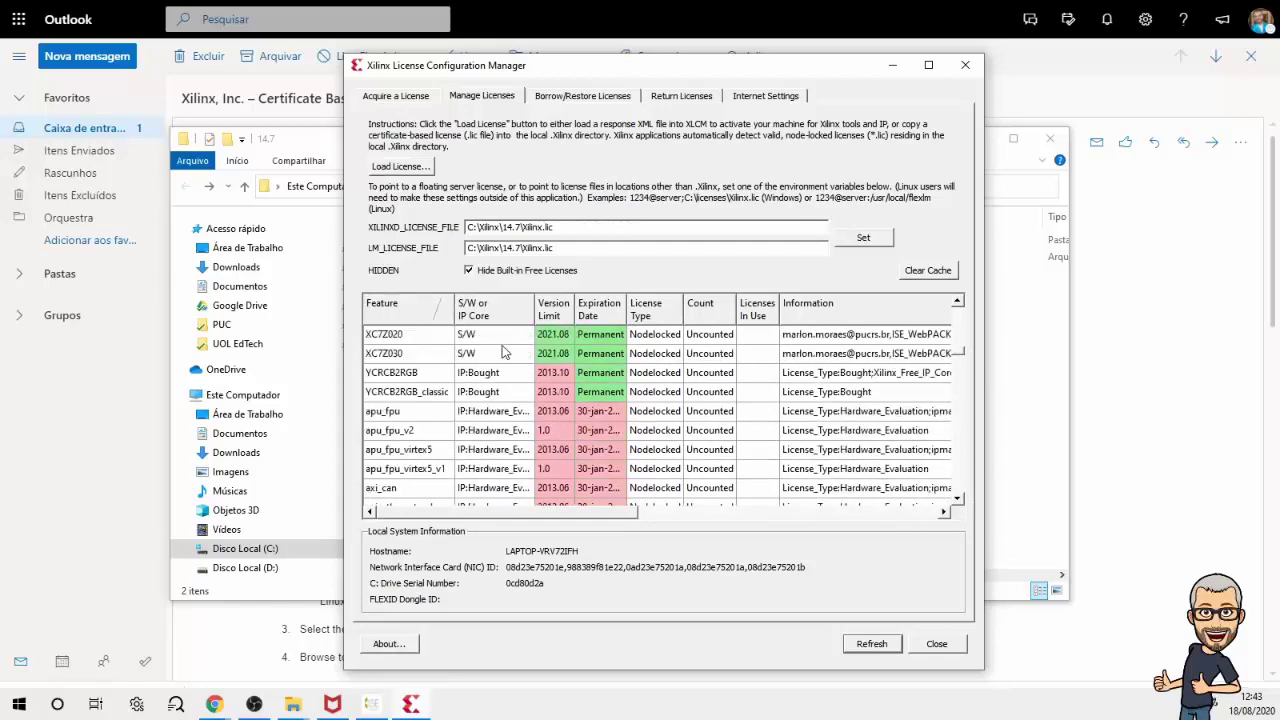
pyautogui.scroll(1, 503, 360)
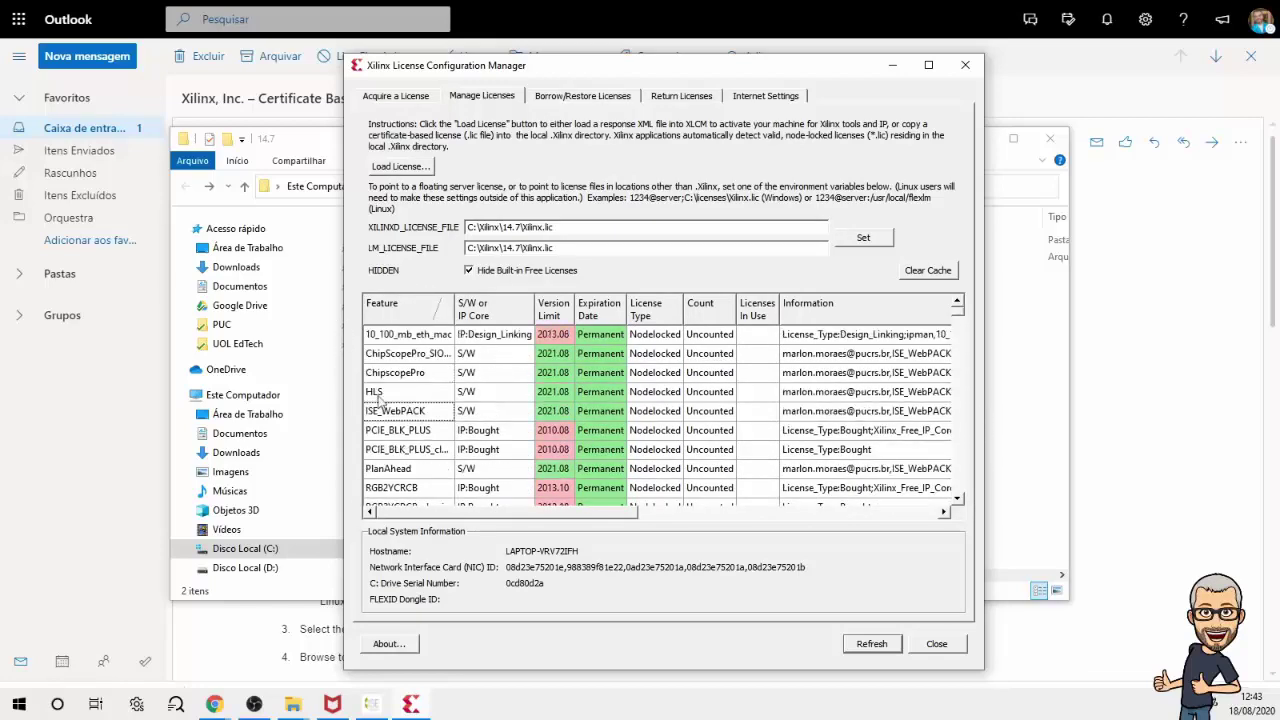
pyautogui.moveTo(455, 310); pyautogui.dragTo(548, 310)
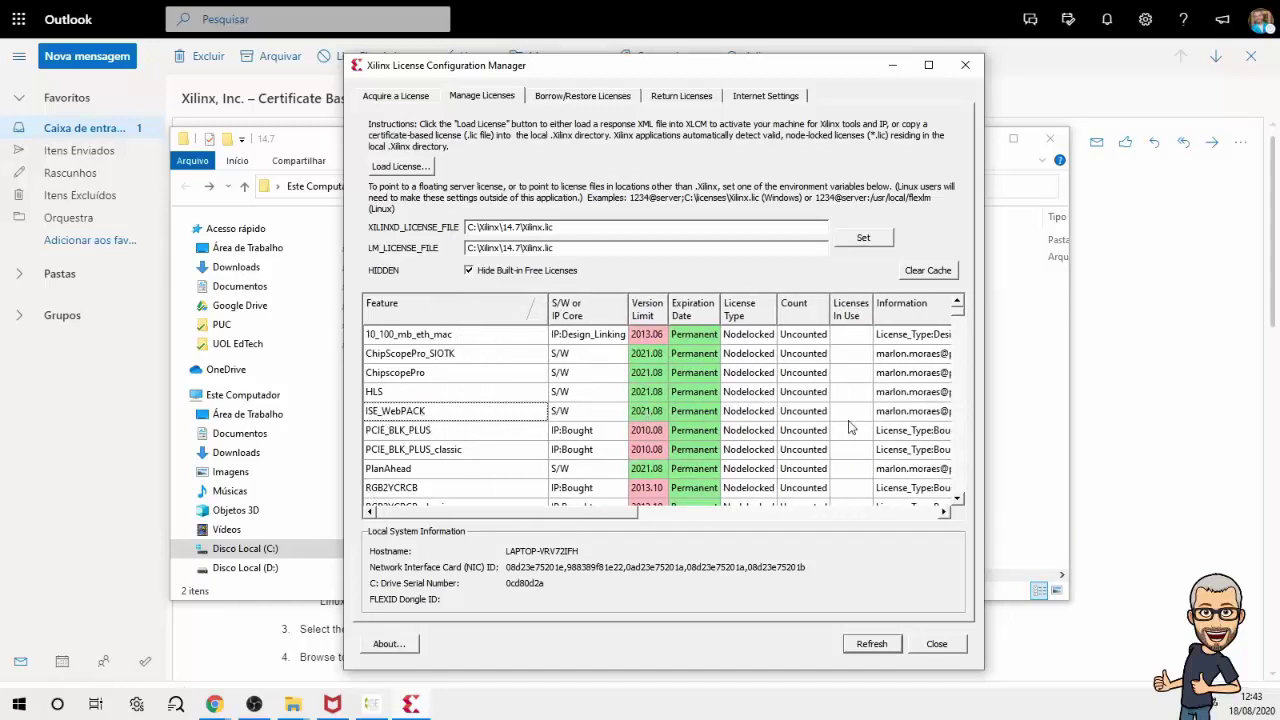
pyautogui.moveTo(561, 512); pyautogui.dragTo(649, 514)
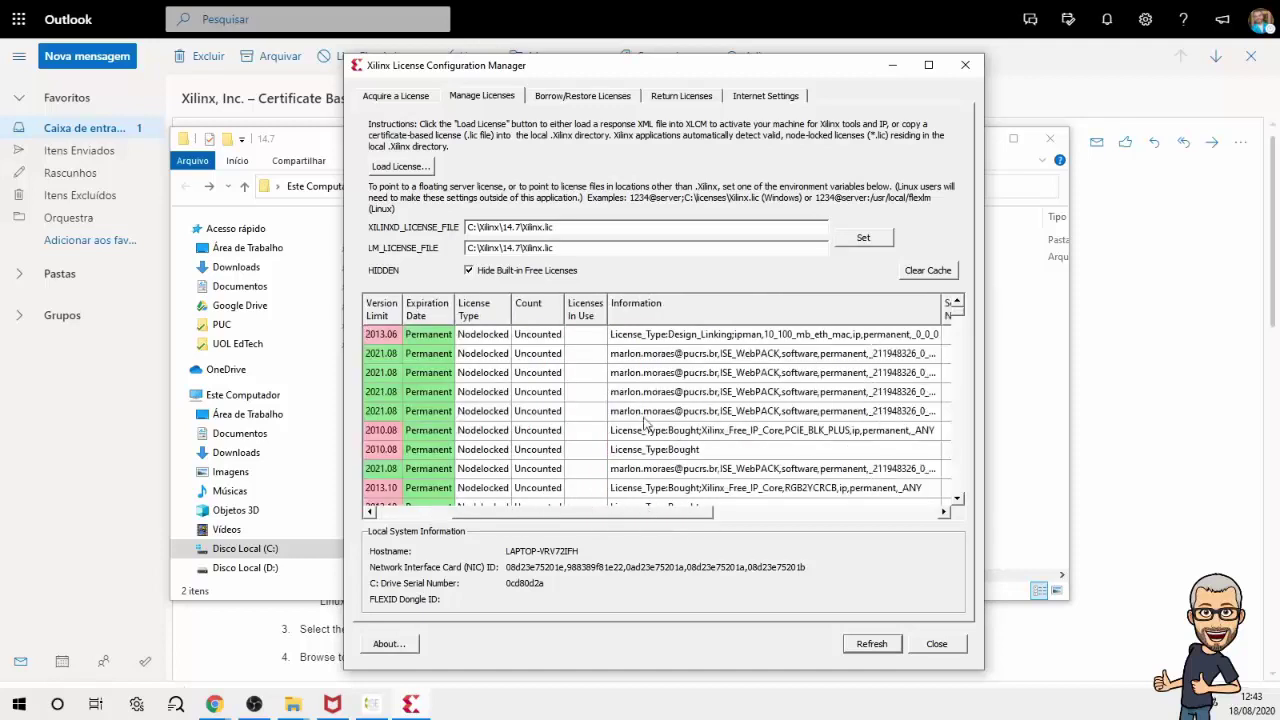
pyautogui.click(936, 644)
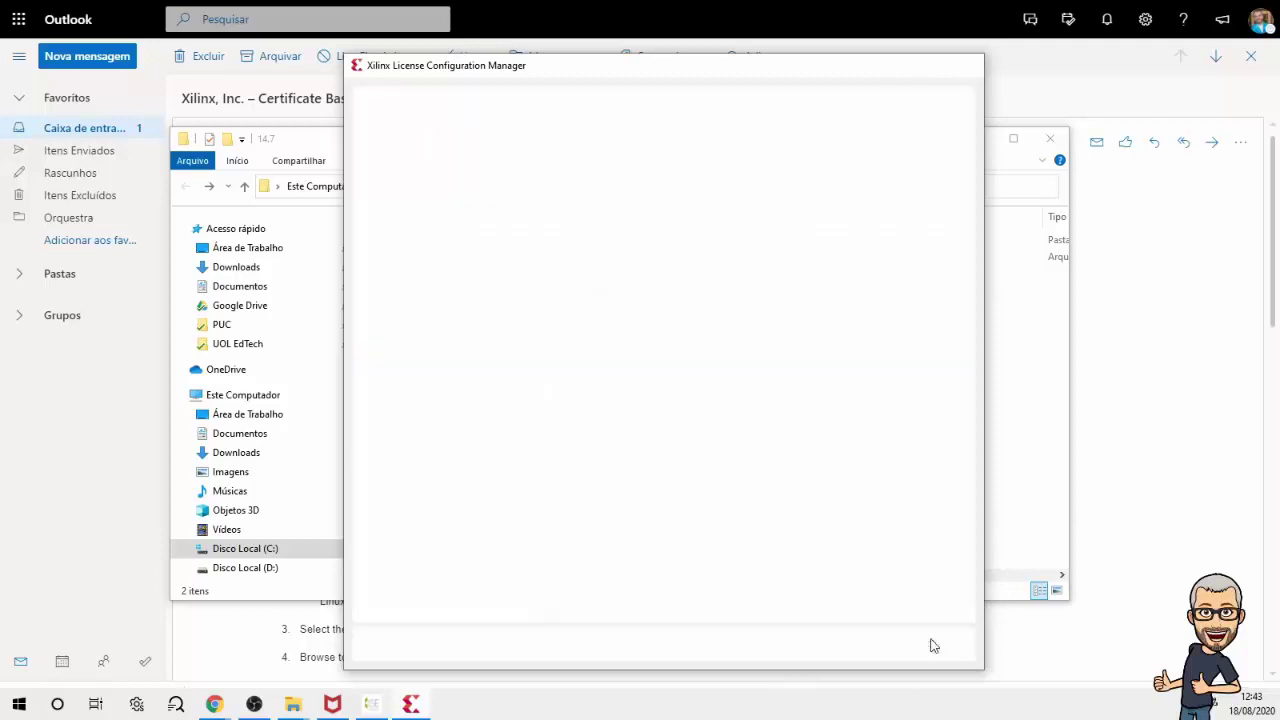
pyautogui.click(1052, 140)
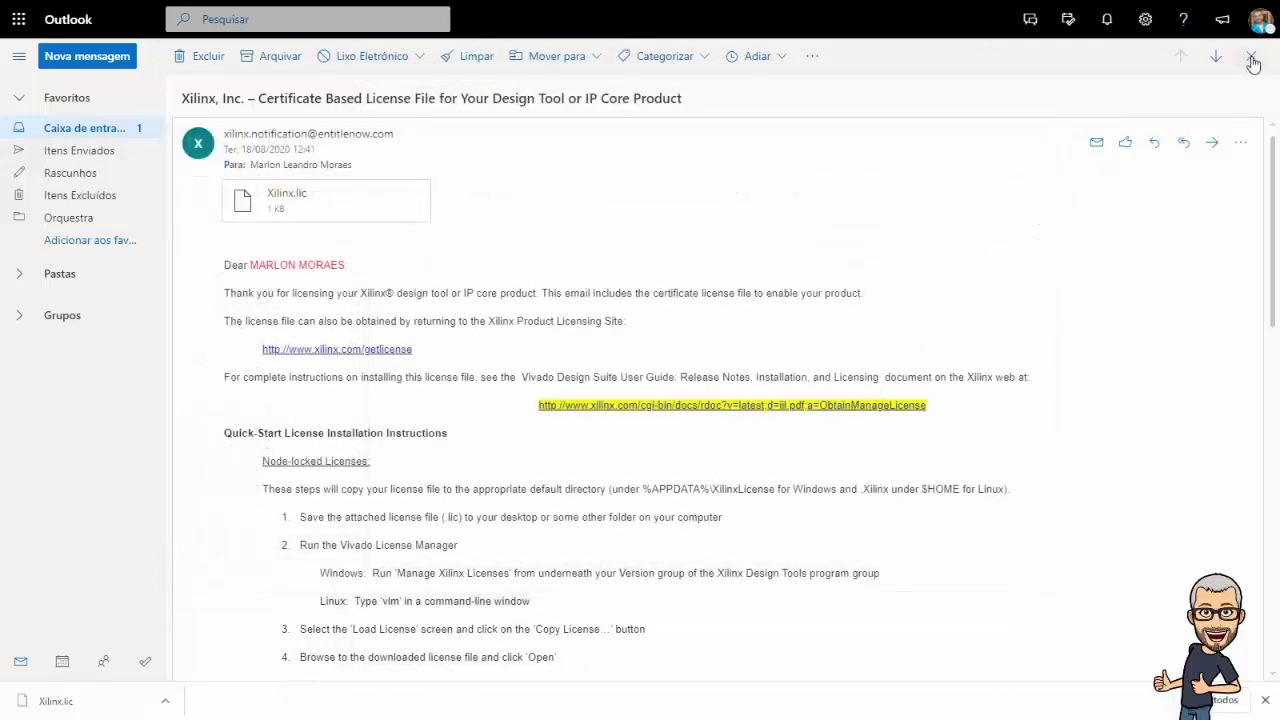
# - Open the nt64 library folder of the ISE installation at C:\Xilinx\14.7\ISE_DS\ISE\lib\nt64
pyautogui.moveTo(650, 28)
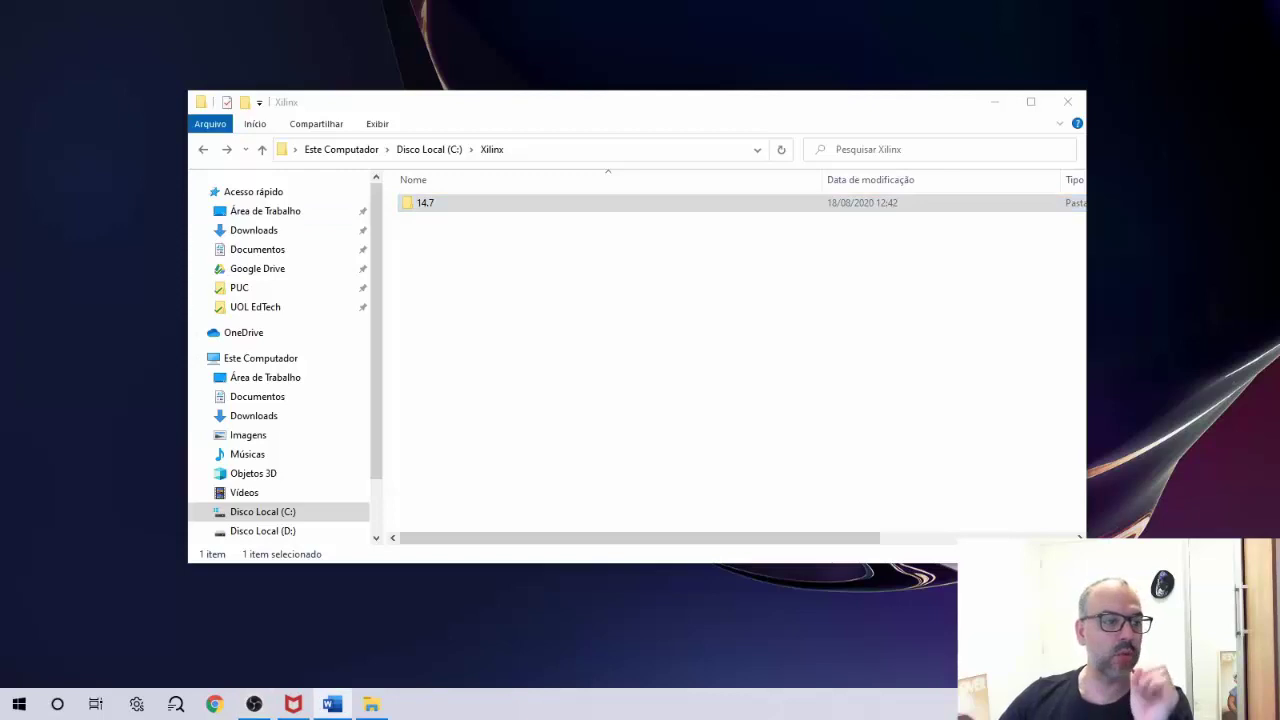
pyautogui.doubleClick(426, 205)
pyautogui.doubleClick(429, 206)
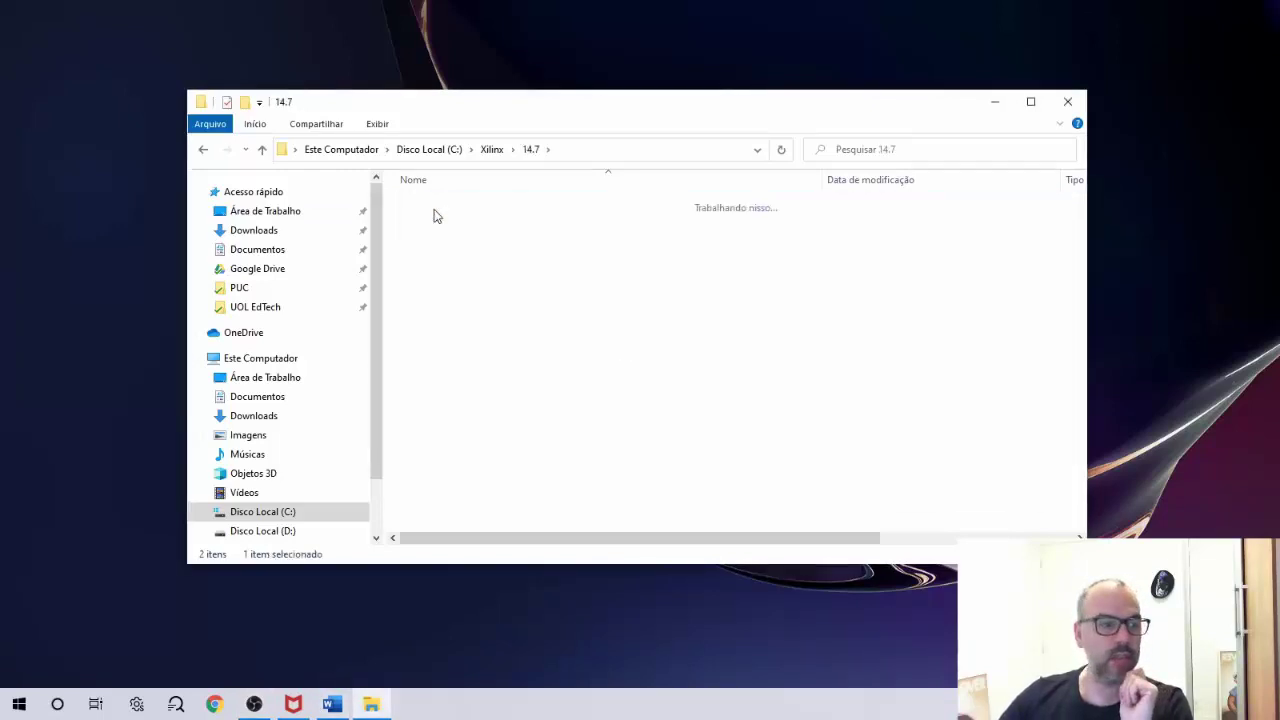
pyautogui.doubleClick(437, 253)
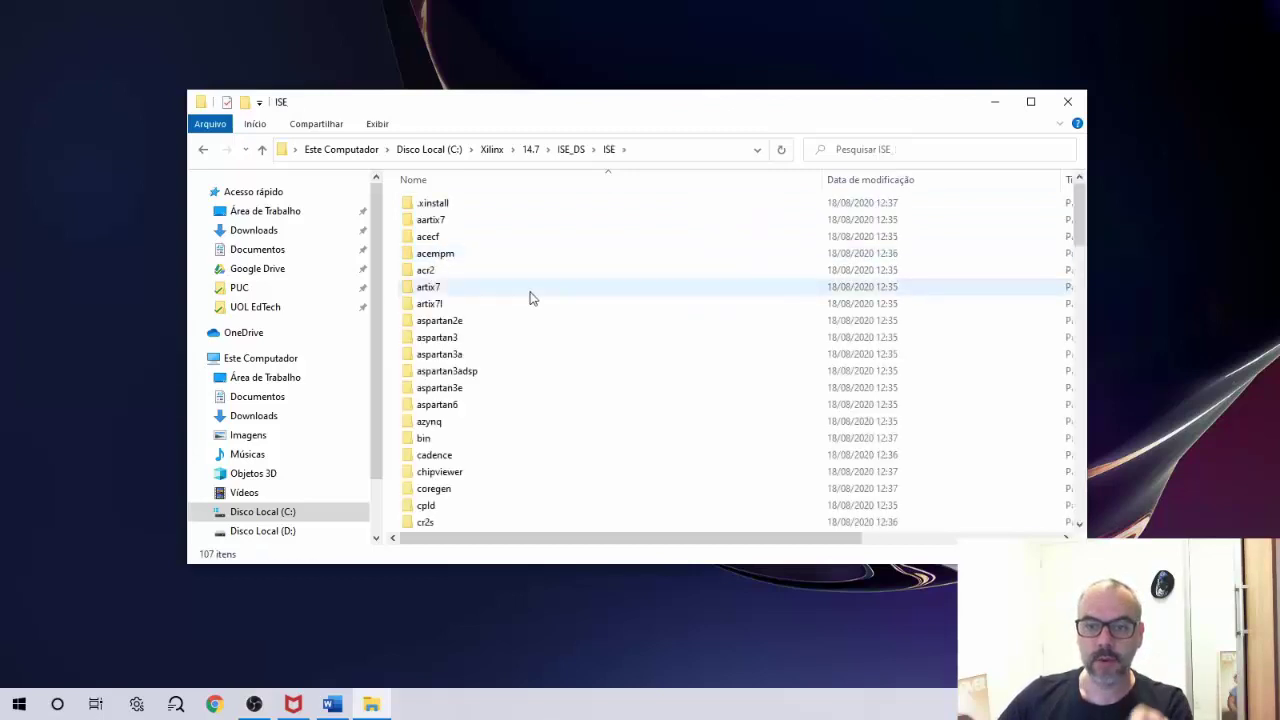
pyautogui.scroll(-7, 513, 320)
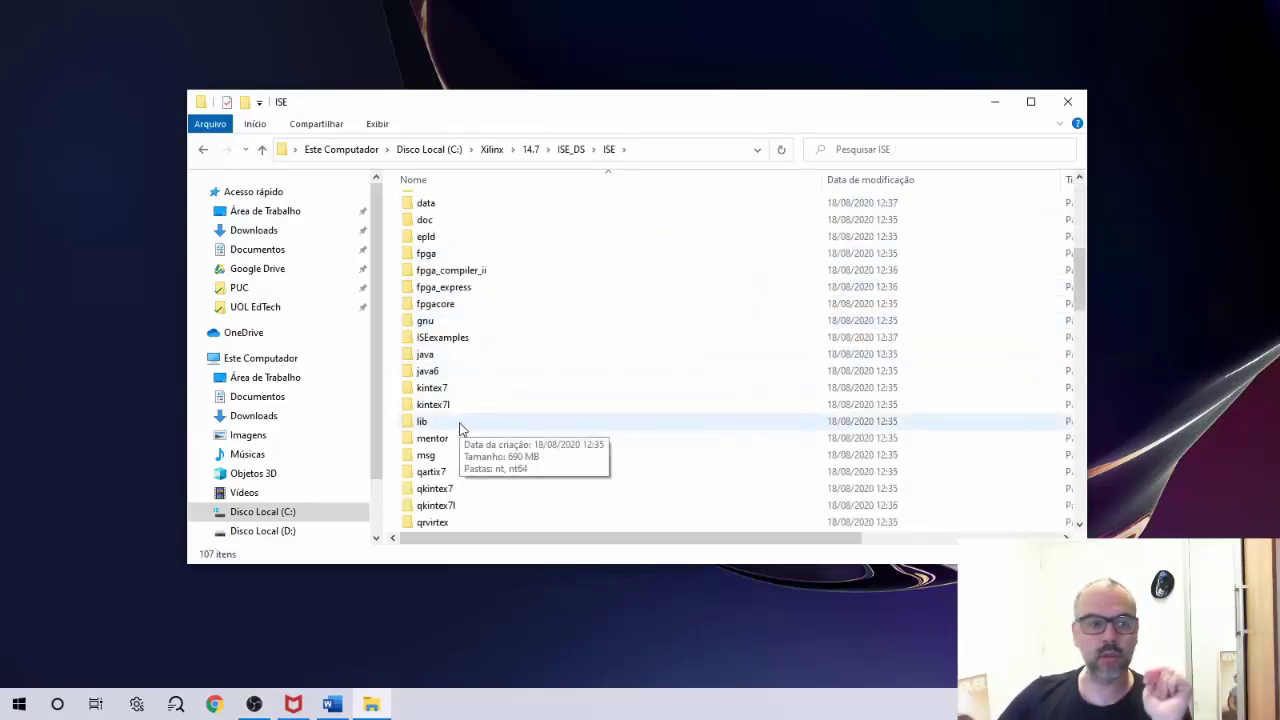
pyautogui.doubleClick(461, 426)
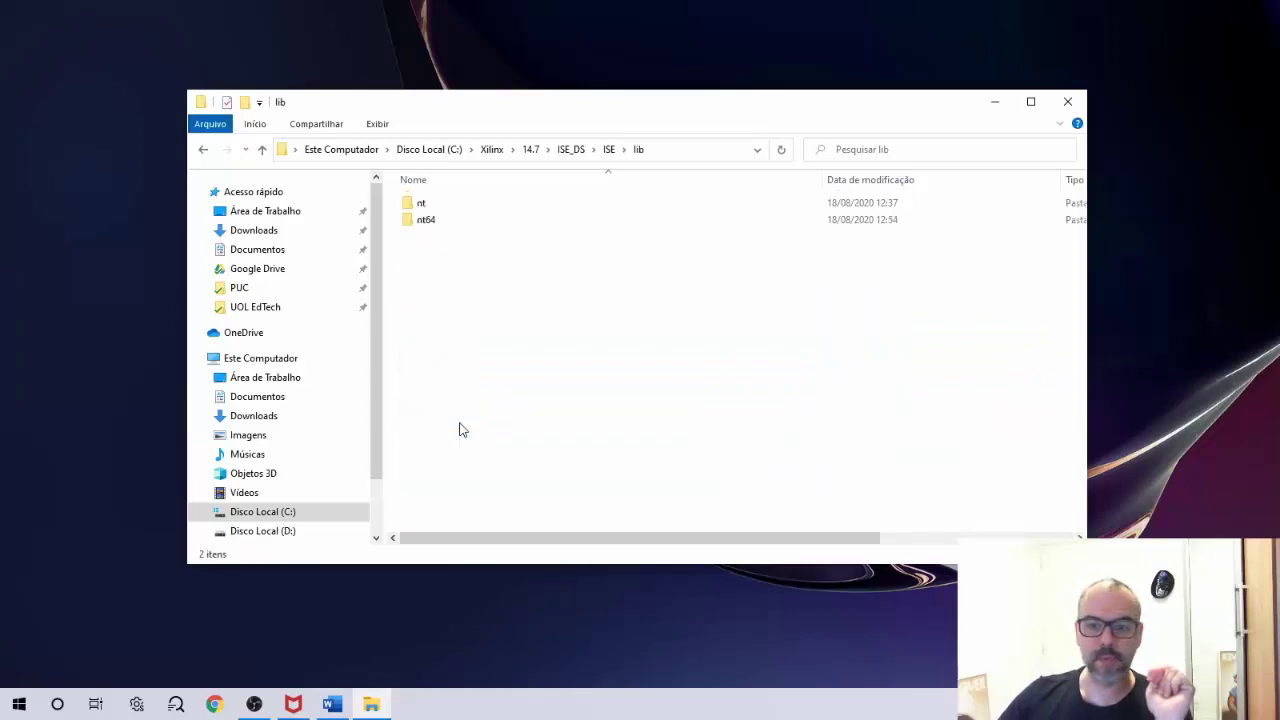
pyautogui.doubleClick(450, 220)
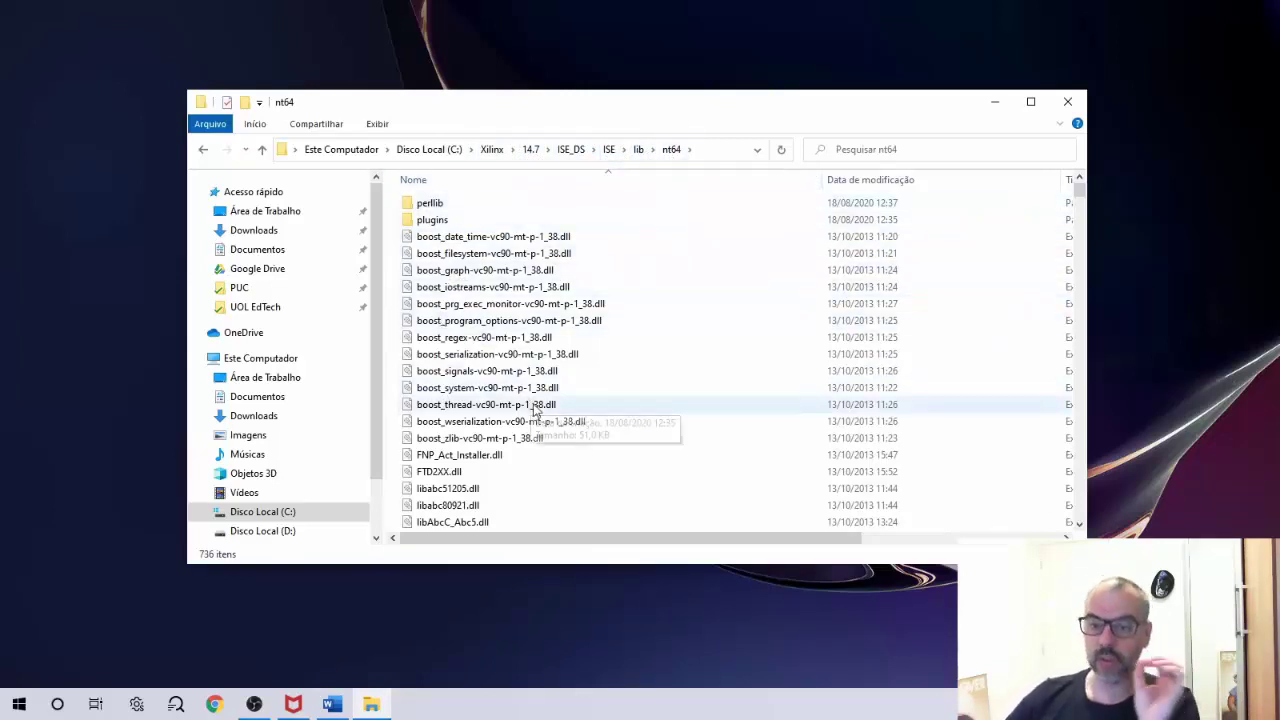
pyautogui.moveTo(507, 395)
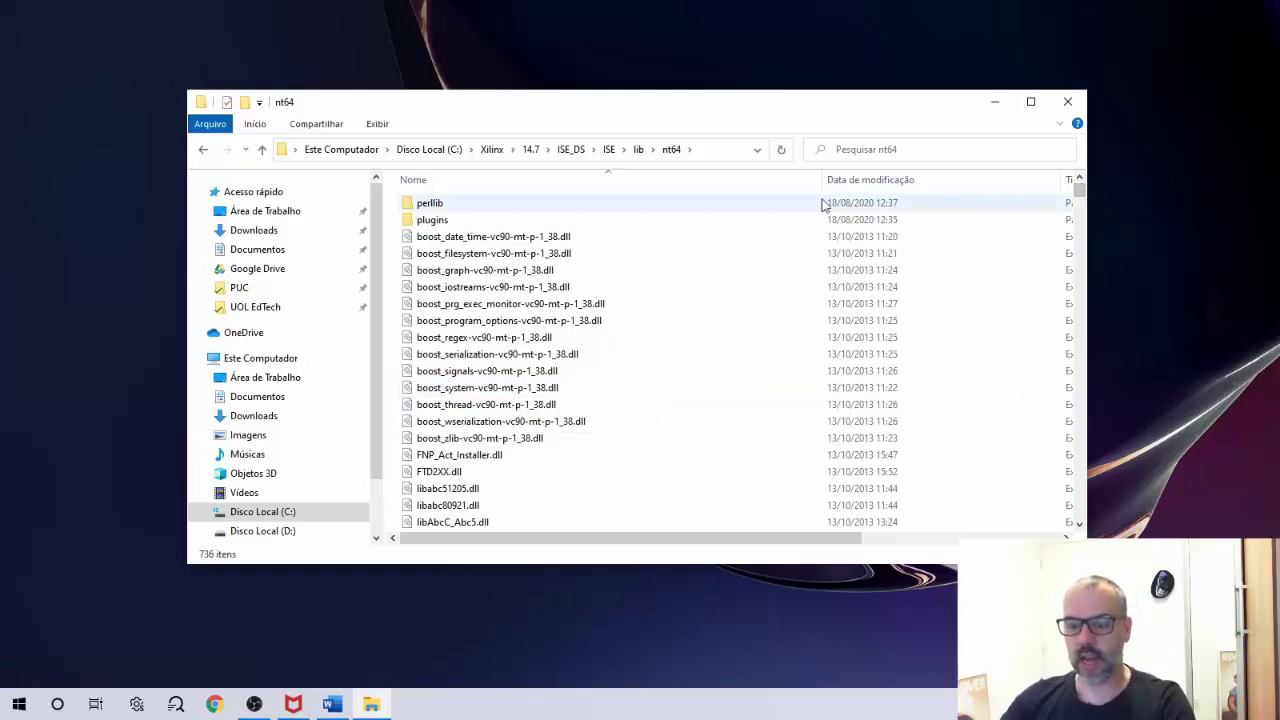
# - Search the nt64 folder for libportability.dll and clear the search text
pyautogui.click(875, 154)
pyautogui.write('libporta')
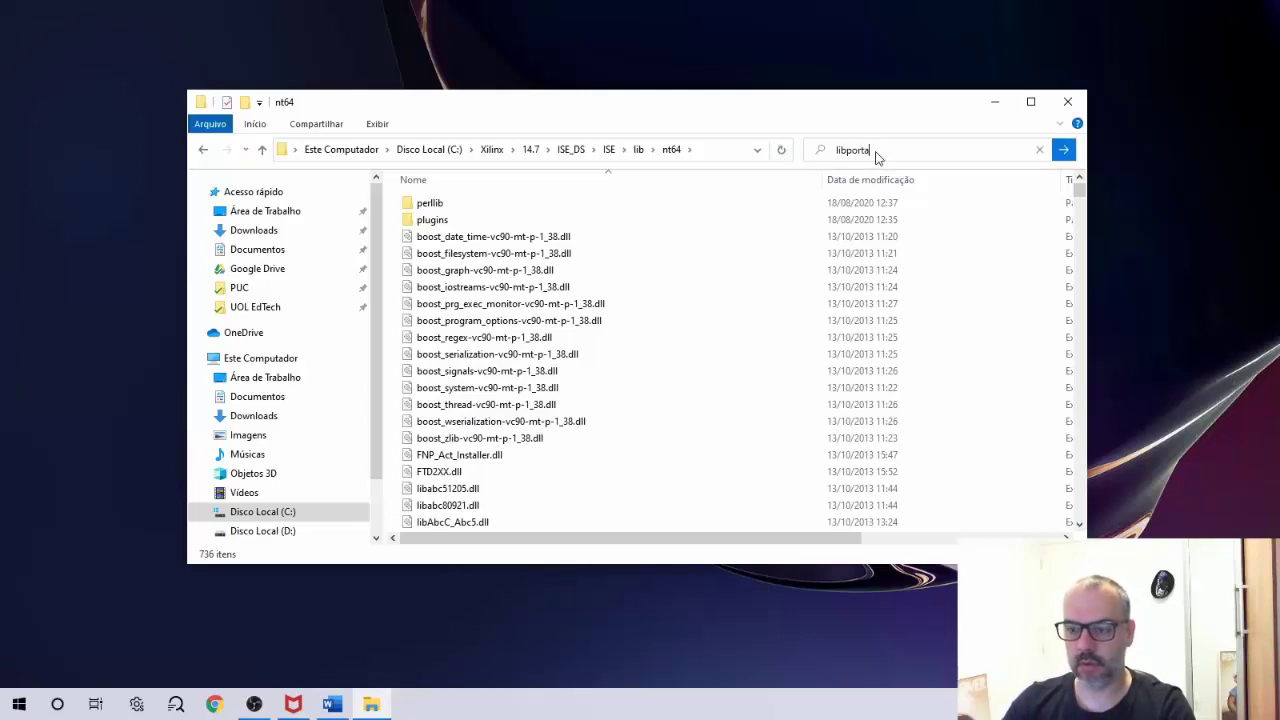
pyautogui.write('bility.dll')
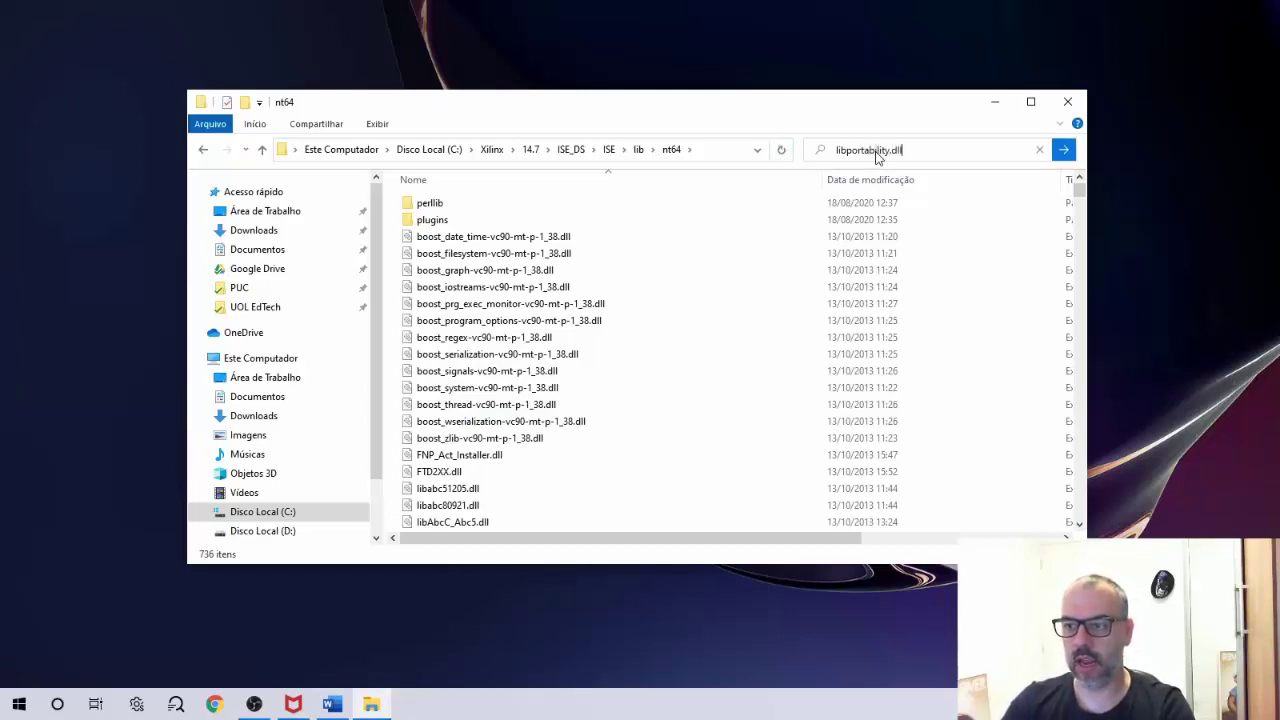
pyautogui.press('Return')
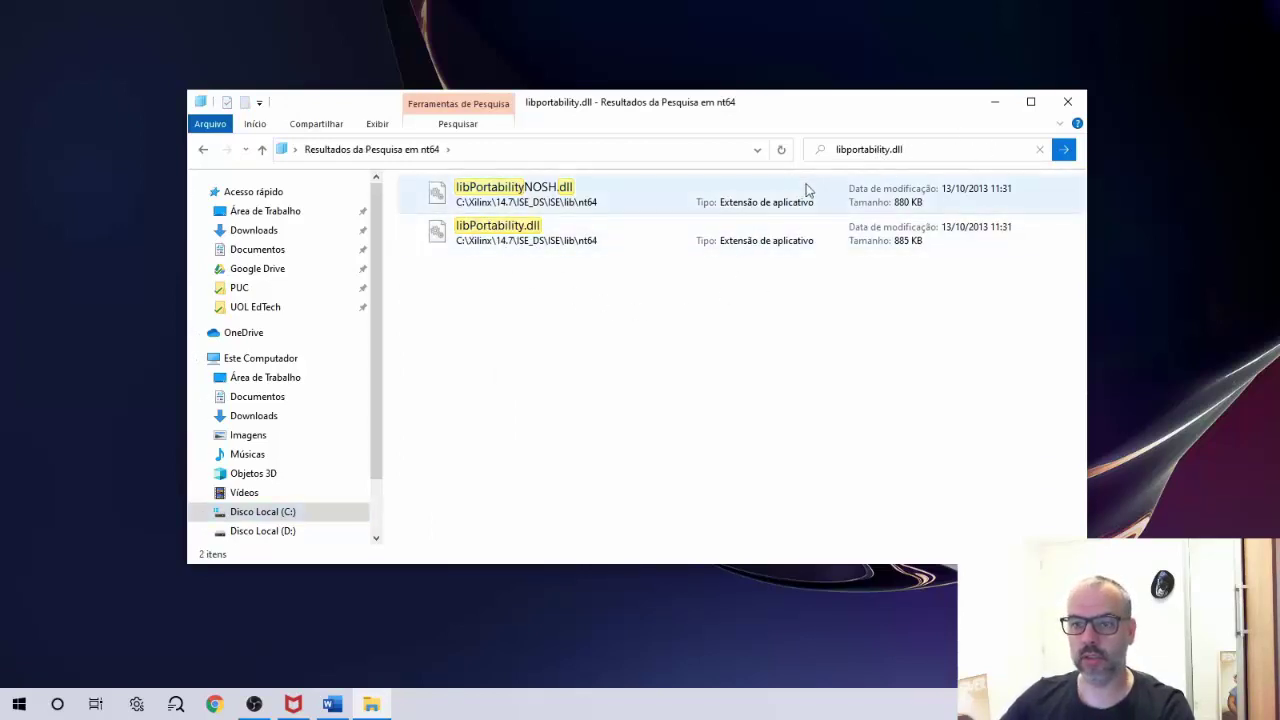
pyautogui.click(1039, 150)
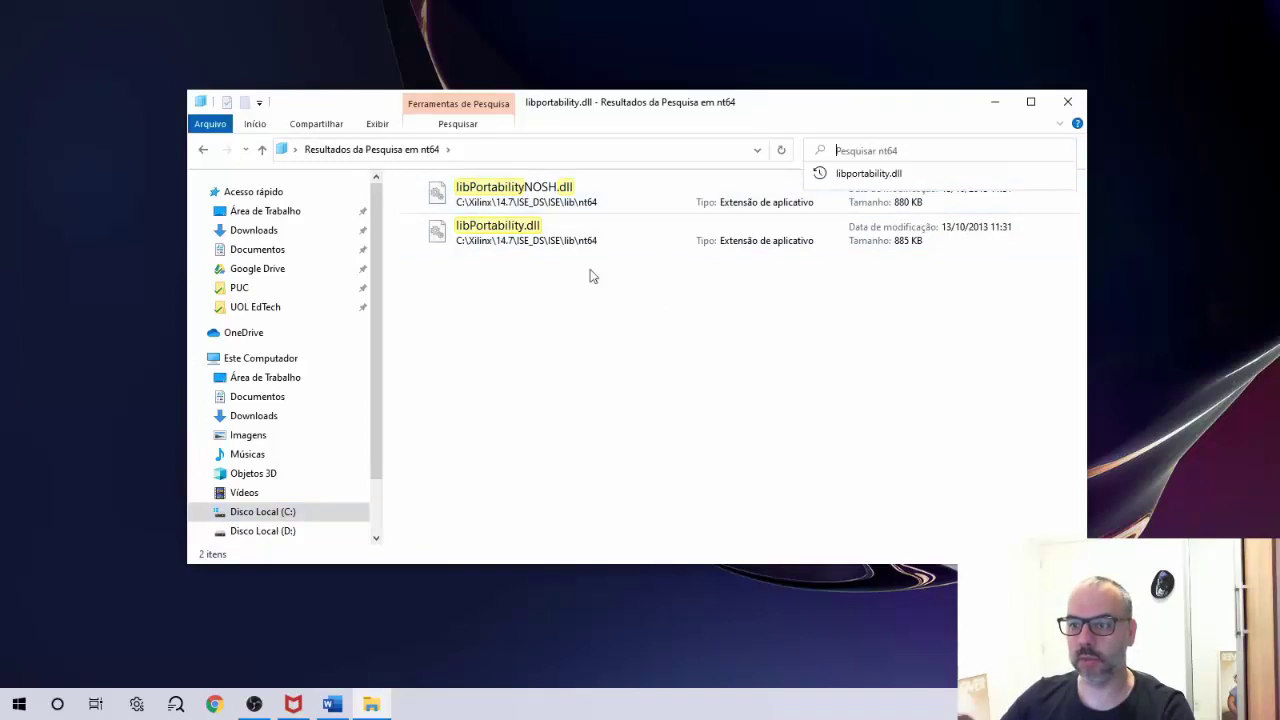
# - Rename libPortability.dll in the search results as libPortability.dll.orig to keep it as a backup
pyautogui.click(520, 250)
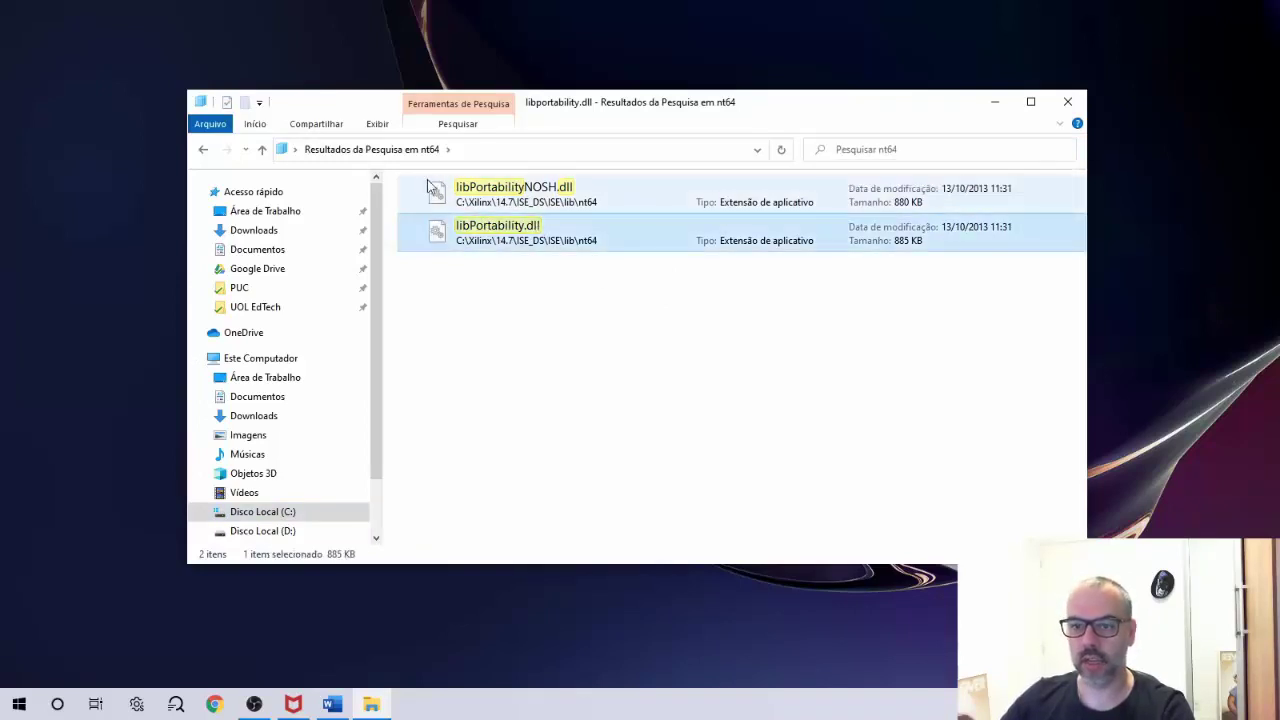
pyautogui.click(541, 150)
pyautogui.click(612, 222)
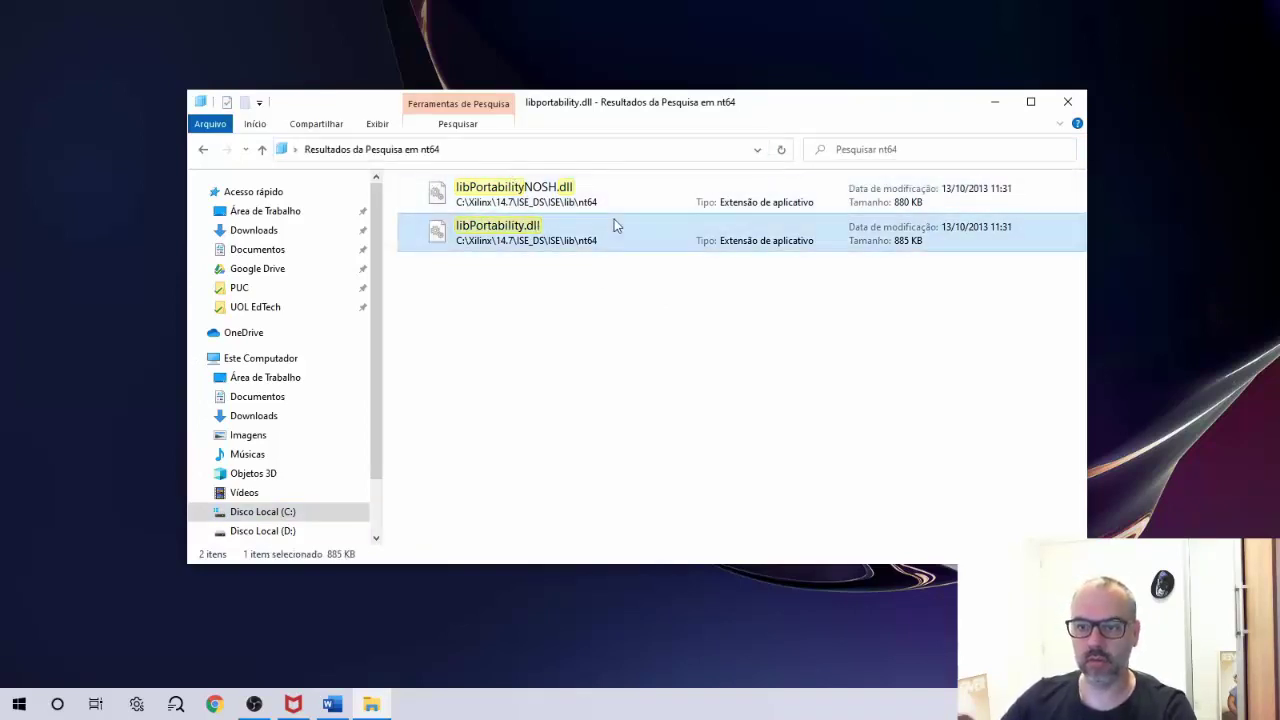
pyautogui.click(606, 367)
pyautogui.click(543, 250)
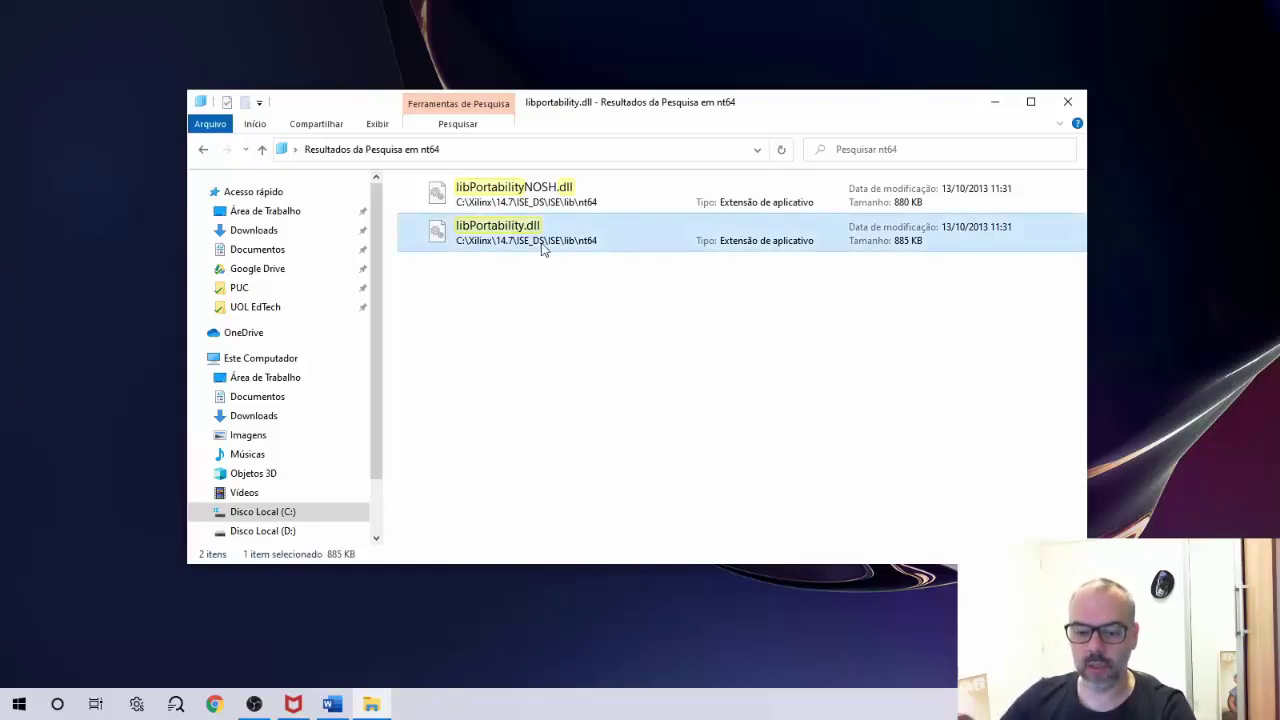
pyautogui.click(517, 332)
pyautogui.click(520, 254)
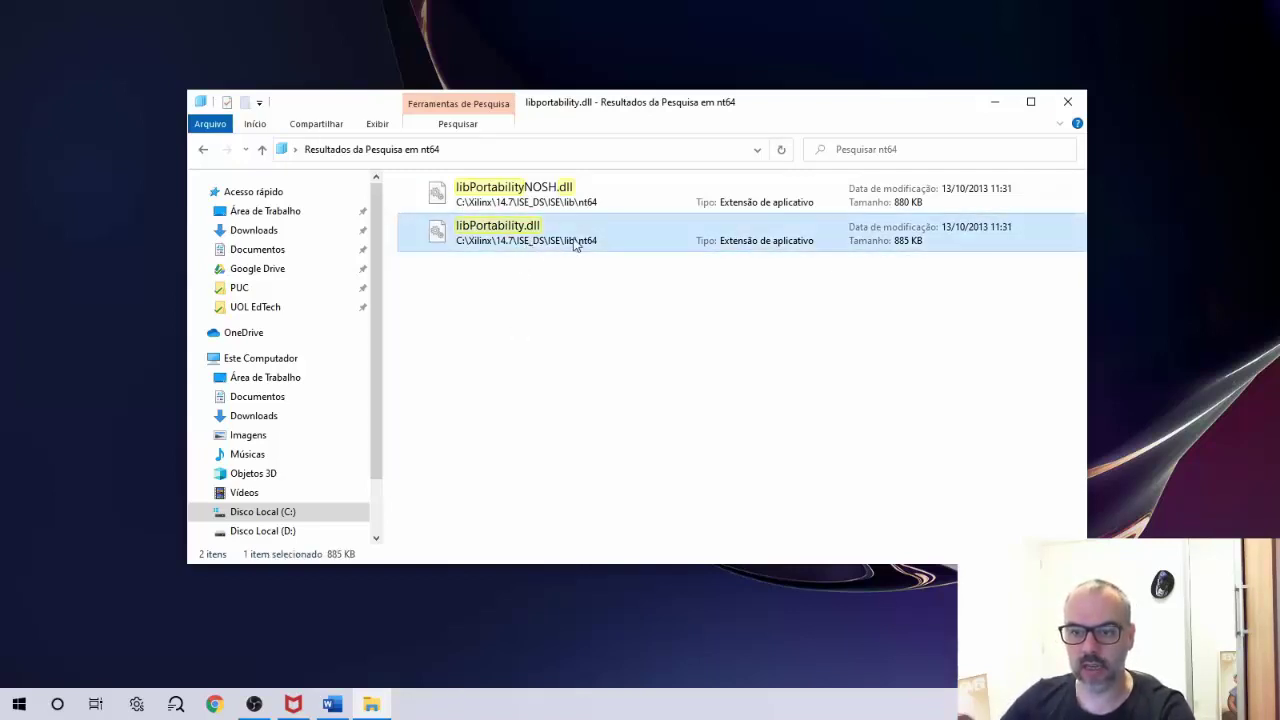
pyautogui.press('F2')
pyautogui.press('End')
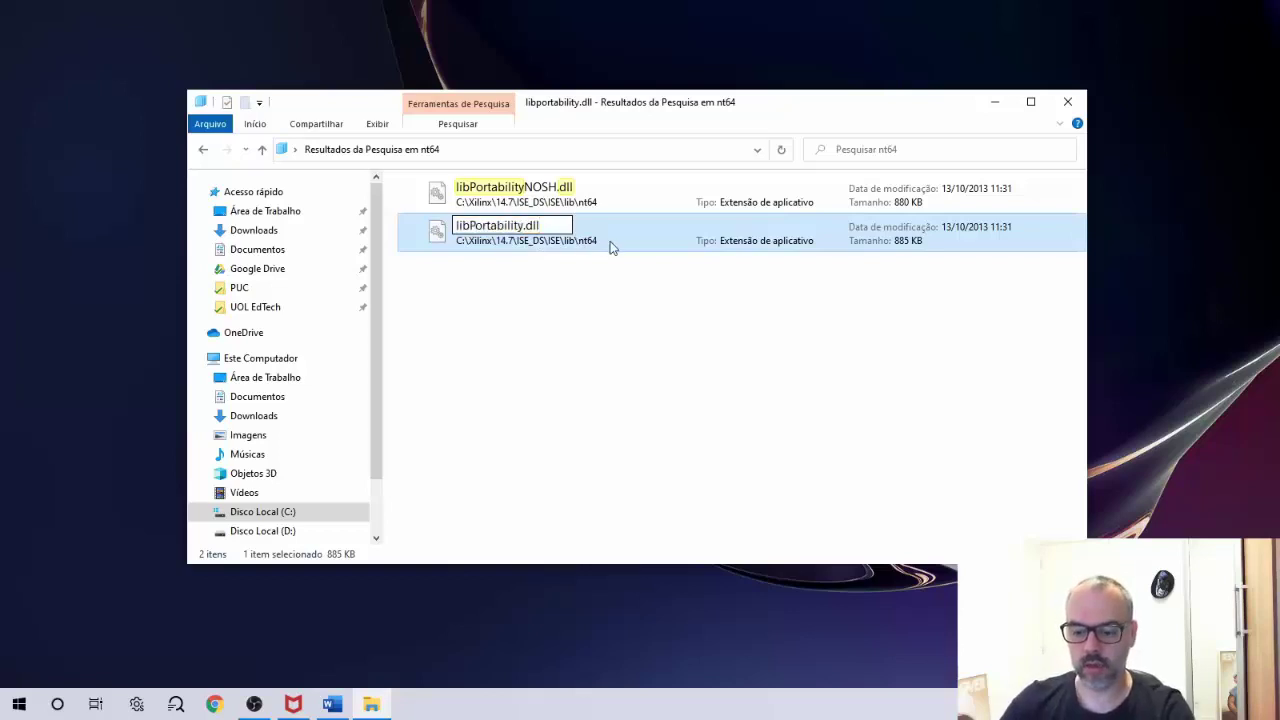
pyautogui.write('.orifg')
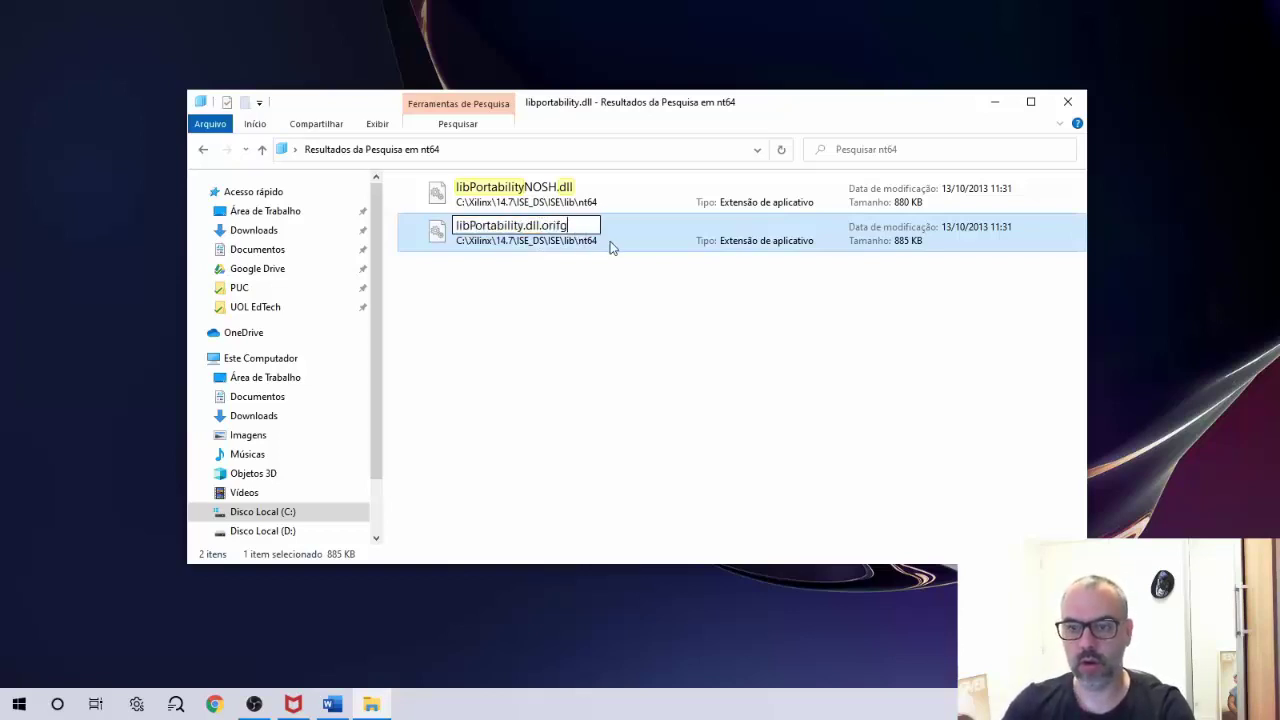
pyautogui.press('BackSpace')
pyautogui.press('BackSpace')
pyautogui.write('g')
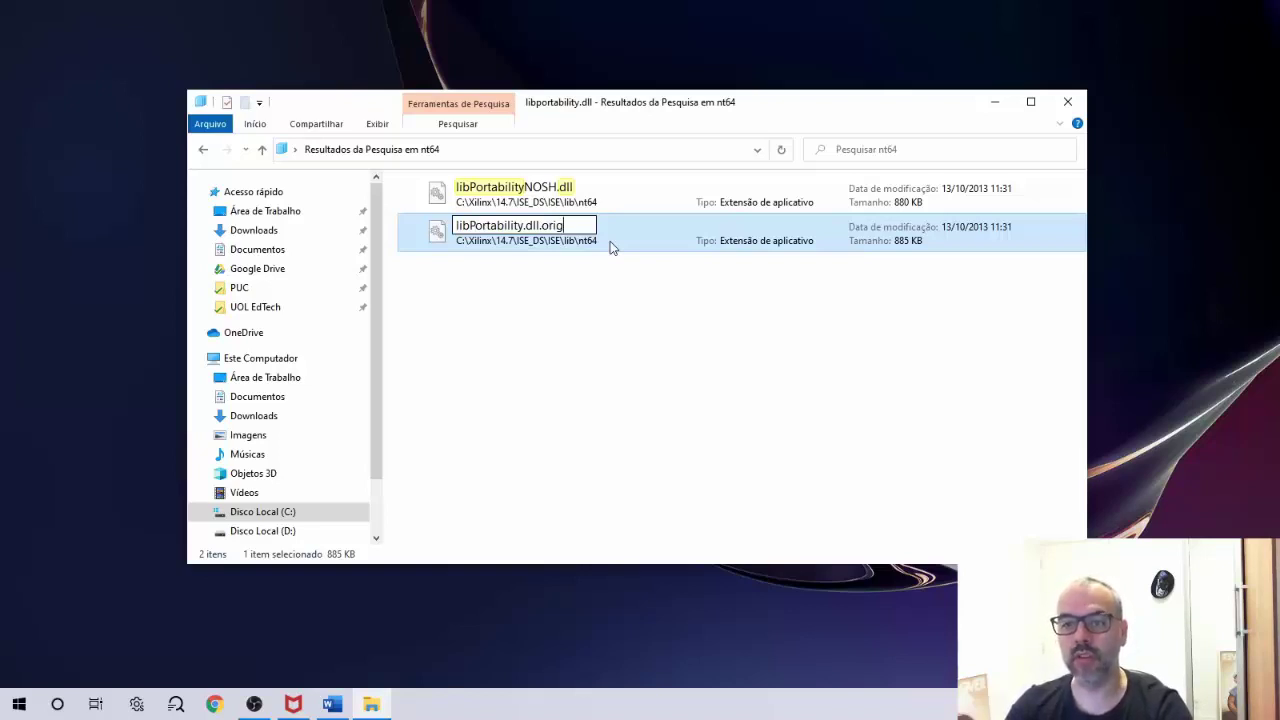
pyautogui.press('Return')
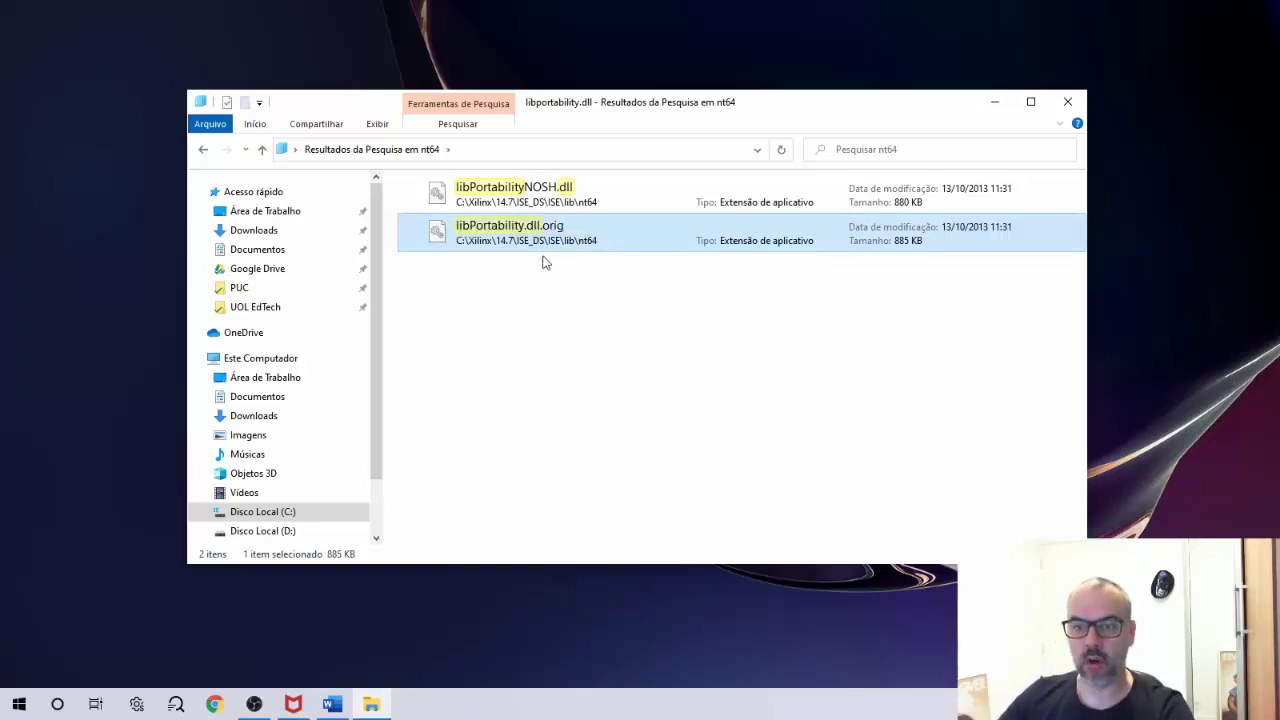
pyautogui.click(514, 193)
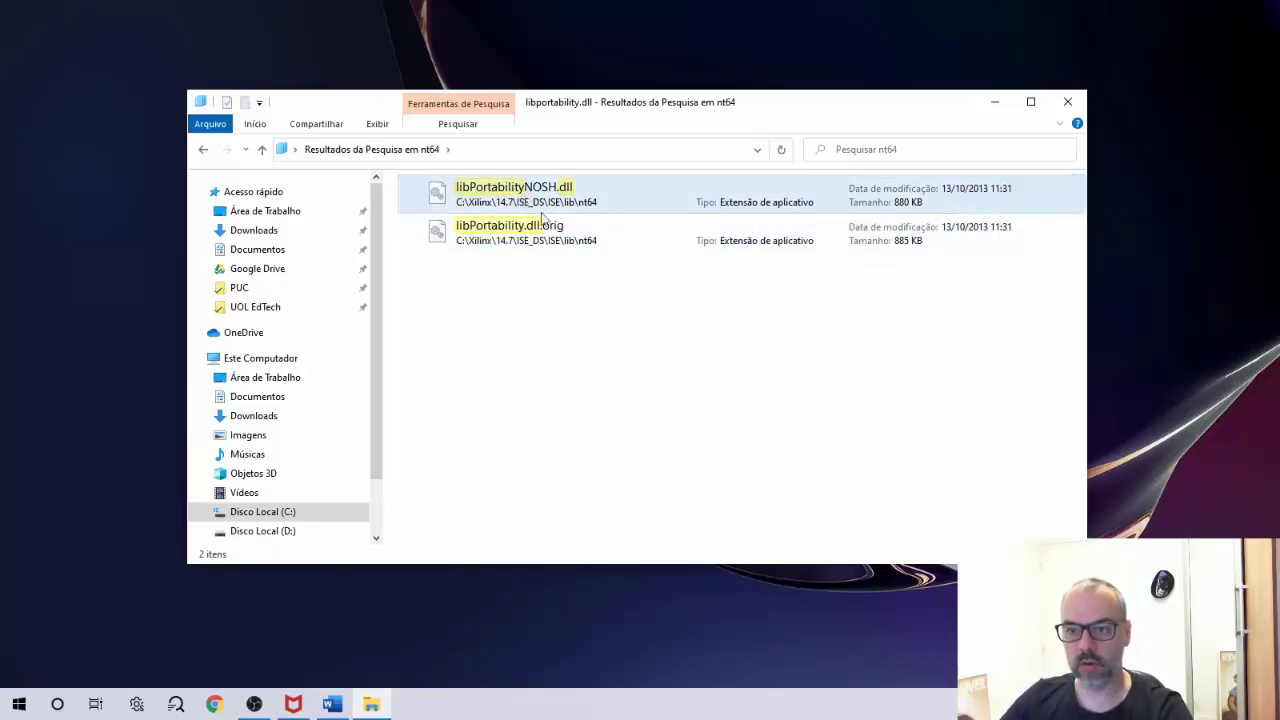
pyautogui.click(490, 170)
pyautogui.click(505, 151)
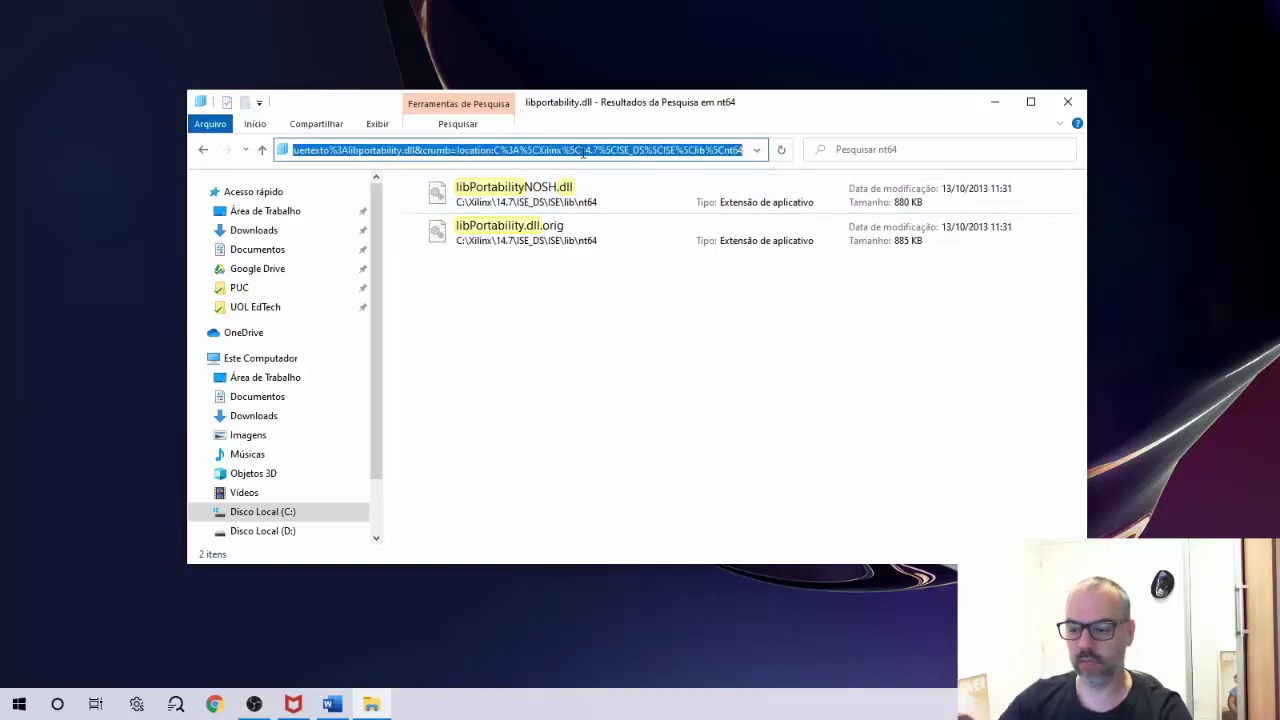
pyautogui.press('End')
pyautogui.hotkey('ctrl', 'shift', 'Left')
pyautogui.hotkey('shift', 'Home')
pyautogui.press('Escape')
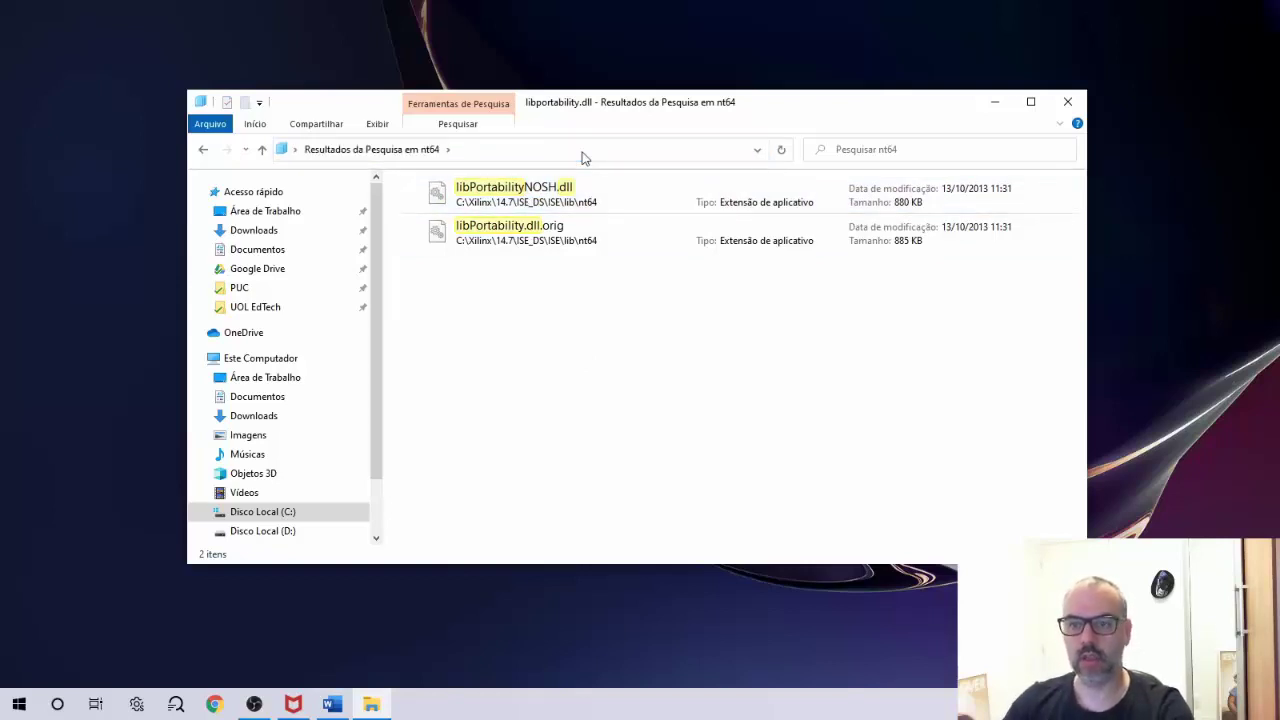
# - Return to the full nt64 folder listing, locate libPortabilityNOSH.dll and make a duplicate of it in the same folder
pyautogui.click(205, 151)
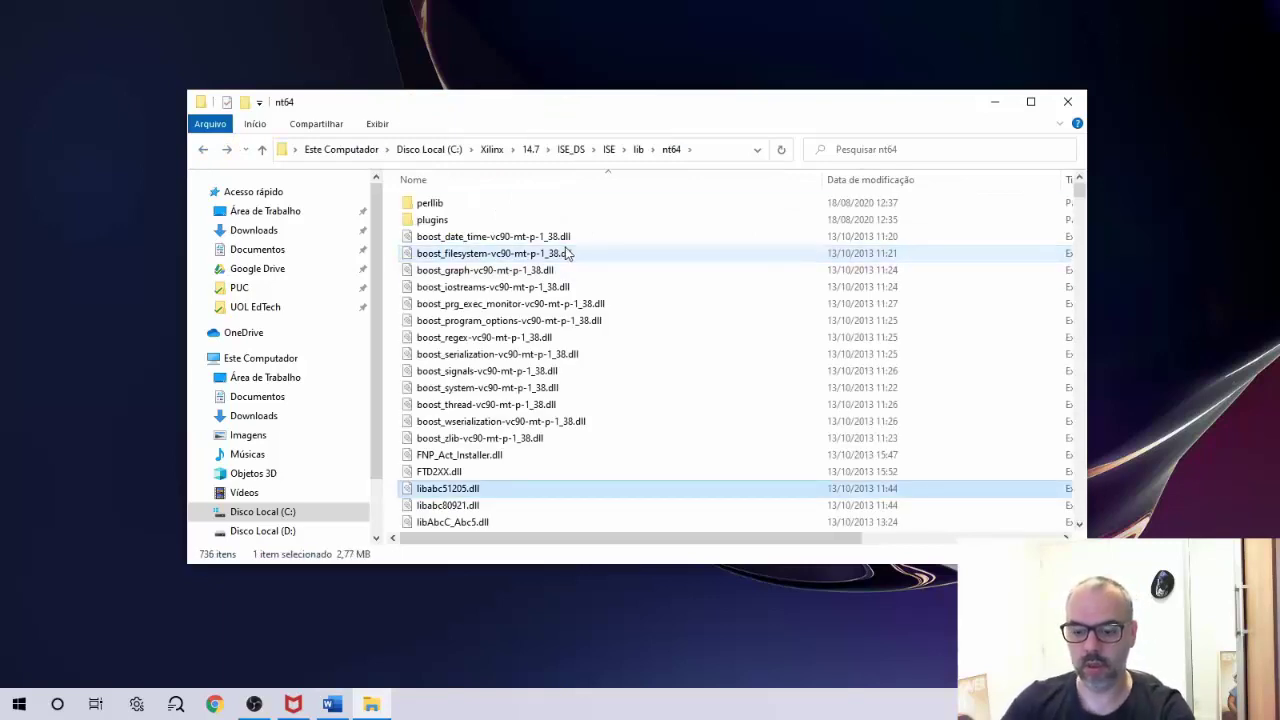
pyautogui.press('Home')
pyautogui.press('Down')
pyautogui.scroll(-20, 591, 360)
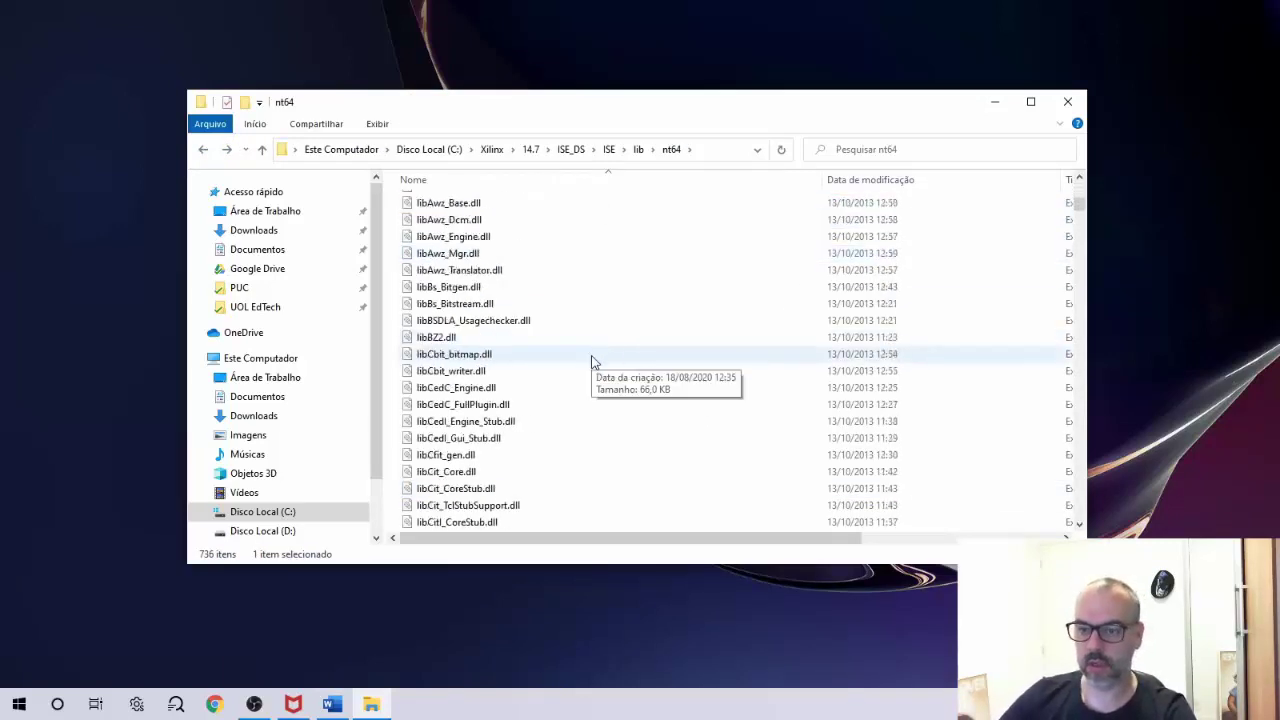
pyautogui.scroll(-20, 591, 374)
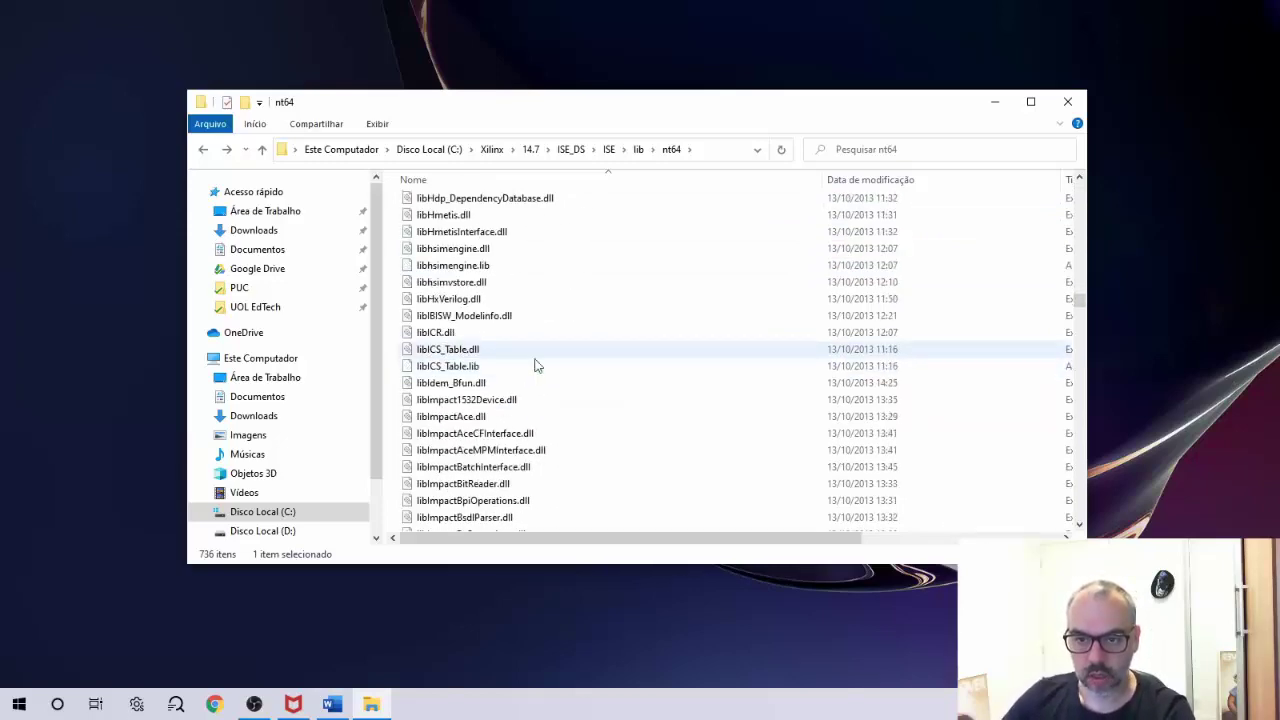
pyautogui.scroll(-20, 593, 378)
pyautogui.scroll(-20, 561, 401)
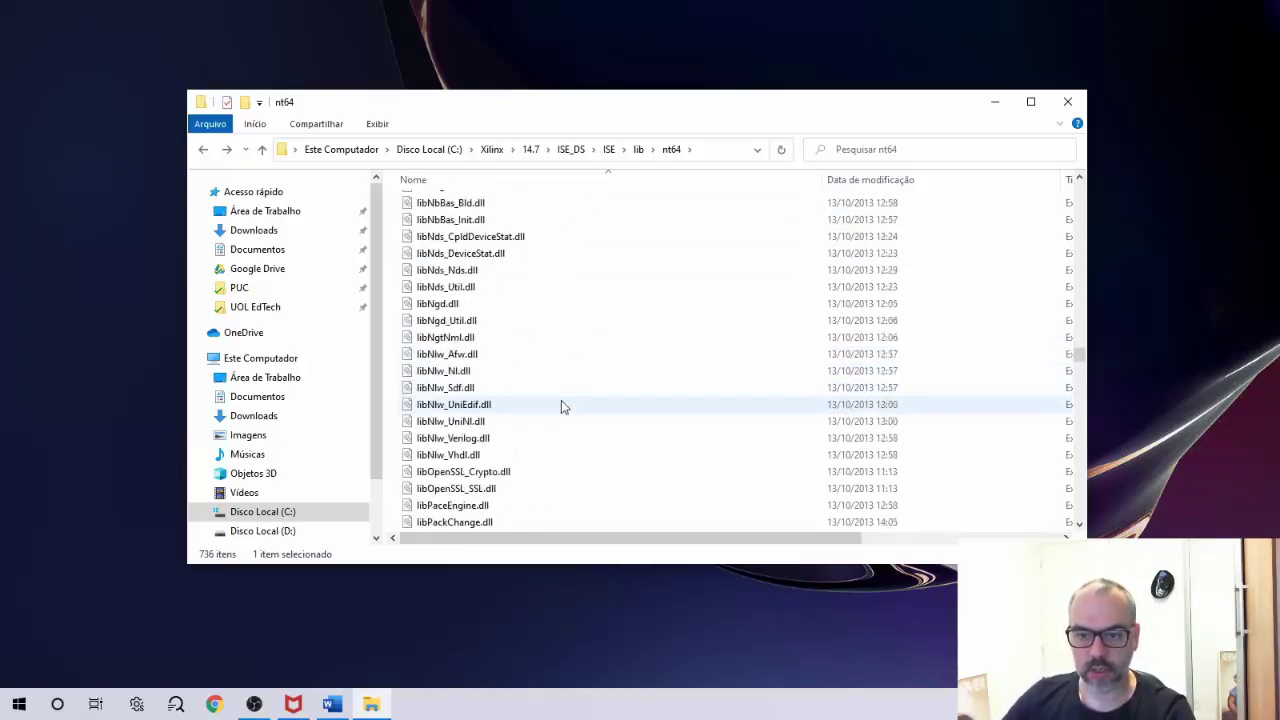
pyautogui.scroll(-5, 561, 404)
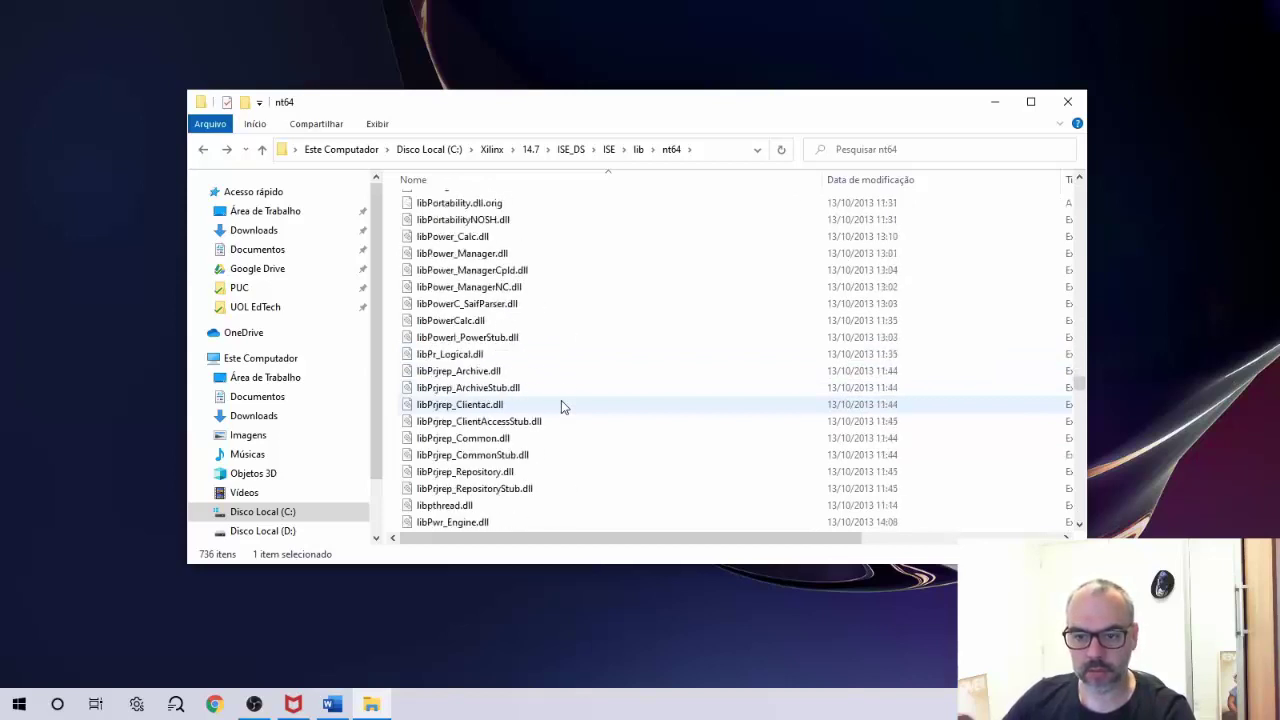
pyautogui.scroll(3, 561, 404)
pyautogui.click(766, 349)
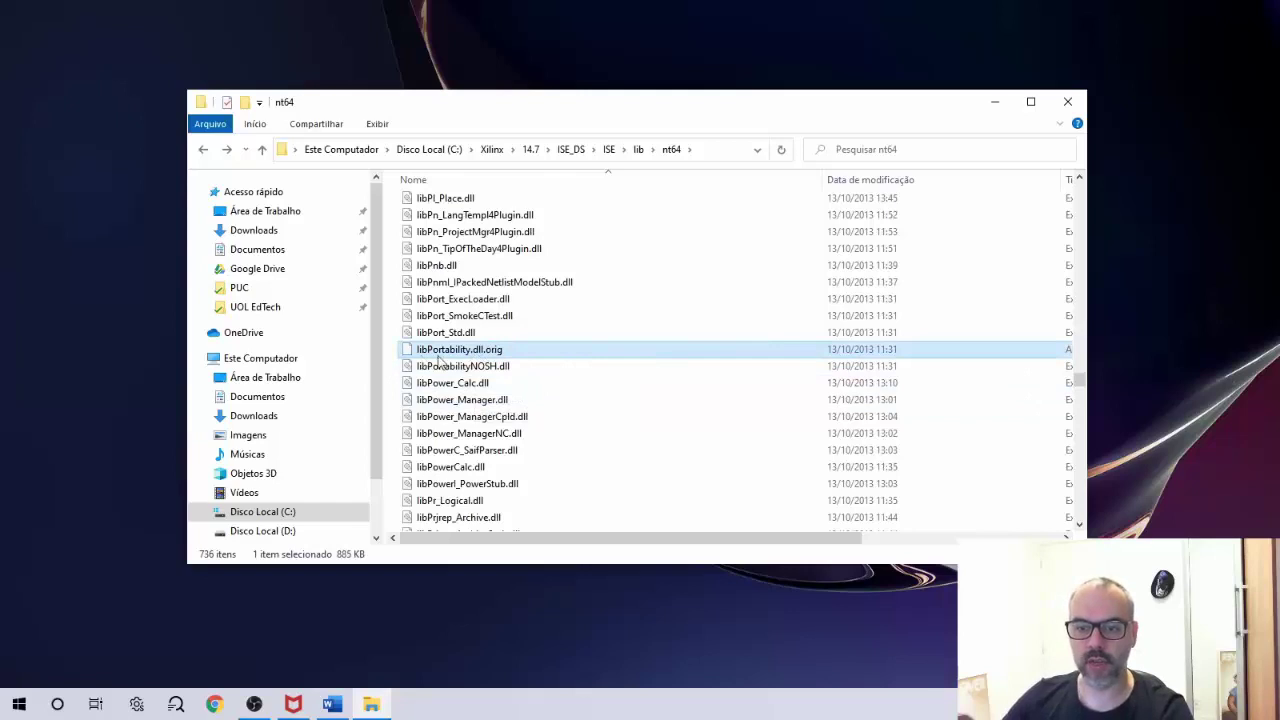
pyautogui.click(518, 370)
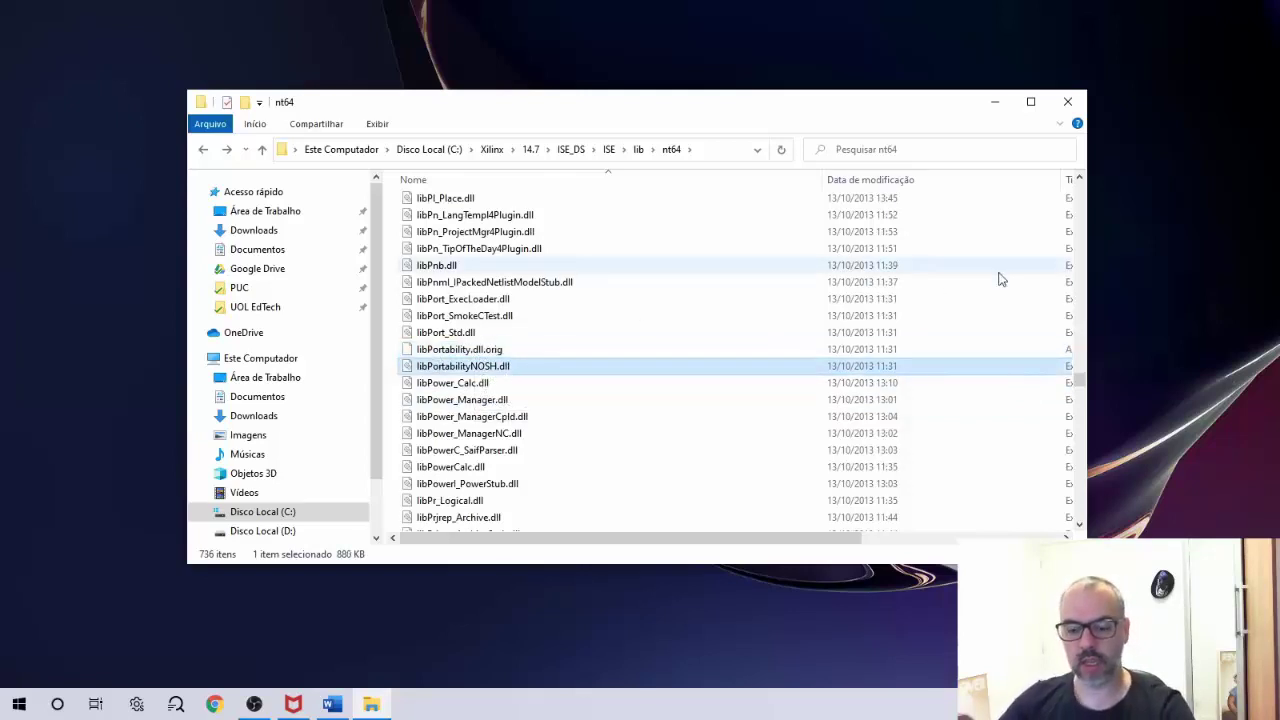
pyautogui.hotkey('ctrl', 'v')
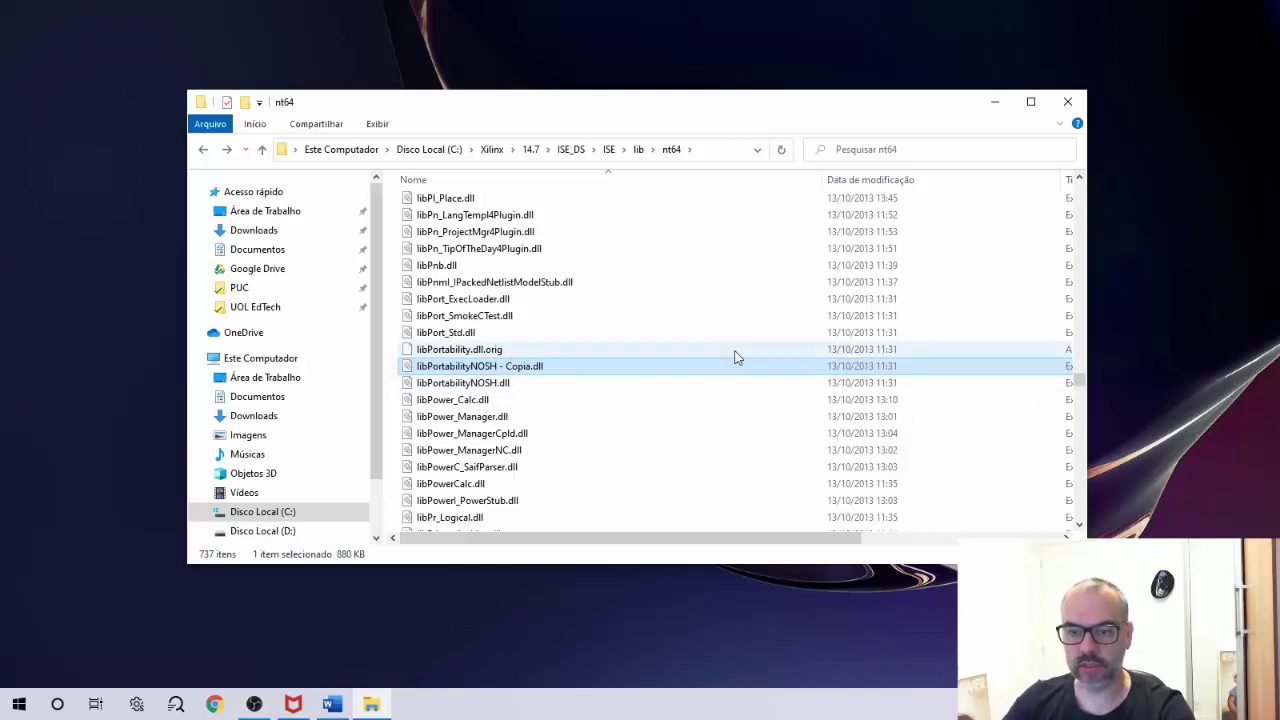
# - Rename the copy of libPortabilityNOSH.dll as libPortability.dll and select the renamed file
pyautogui.press('F2')
pyautogui.press('Home')
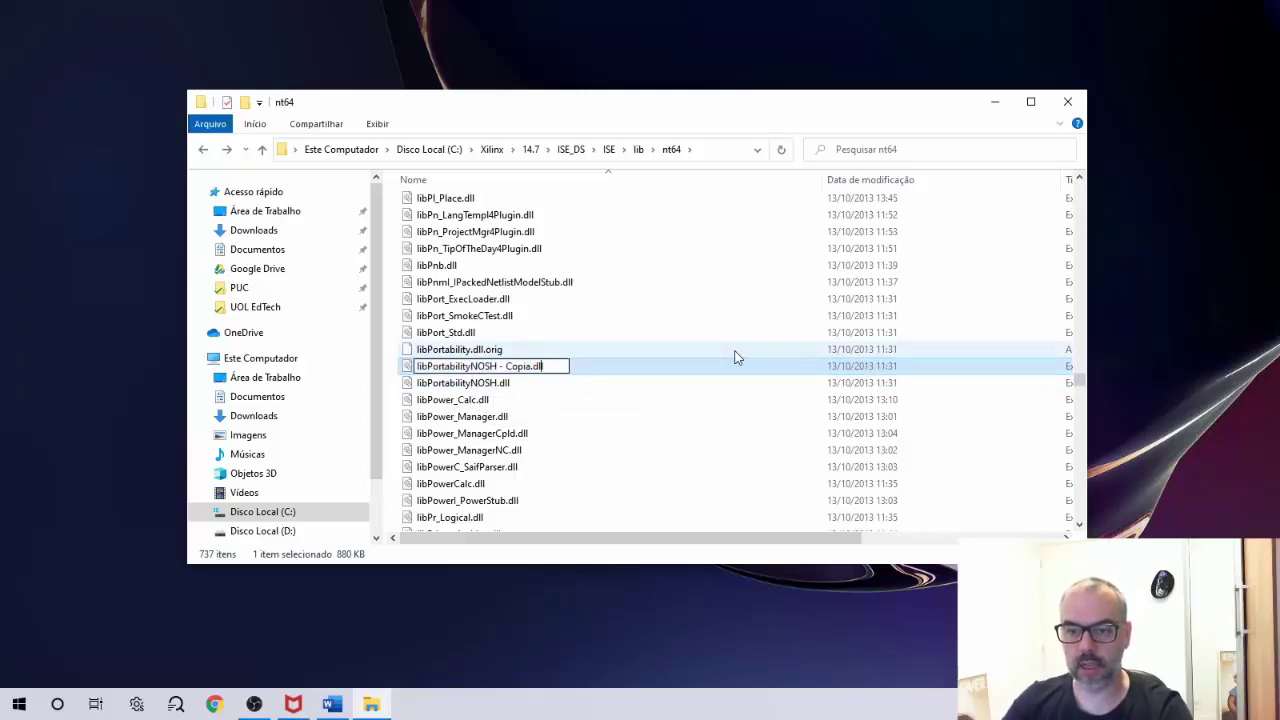
pyautogui.press('Left')
pyautogui.press('Left')
pyautogui.press('Left')
pyautogui.press('Left')
pyautogui.press('BackSpace')
pyautogui.press('BackSpace')
pyautogui.press('BackSpace')
pyautogui.press('BackSpace')
pyautogui.press('BackSpace')
pyautogui.press('BackSpace')
pyautogui.press('BackSpace')
pyautogui.press('BackSpace')
pyautogui.press('BackSpace')
pyautogui.press('BackSpace')
pyautogui.press('BackSpace')
pyautogui.press('BackSpace')
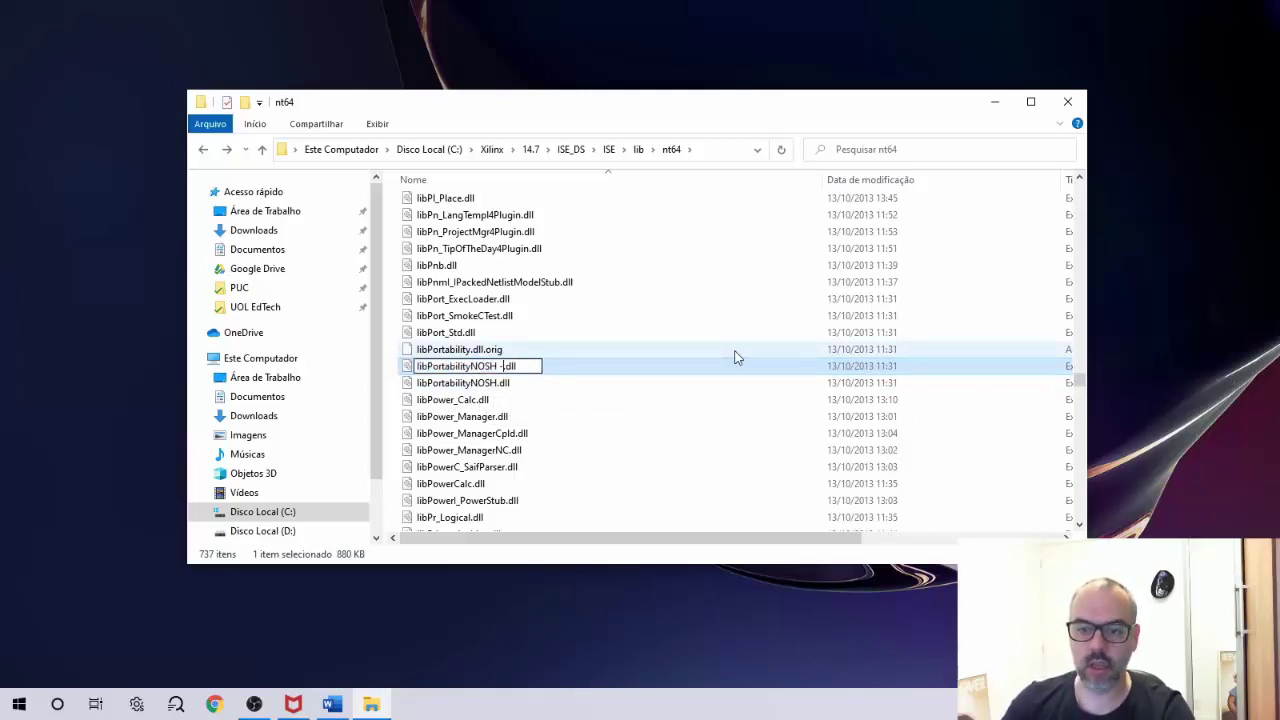
pyautogui.press('BackSpace')
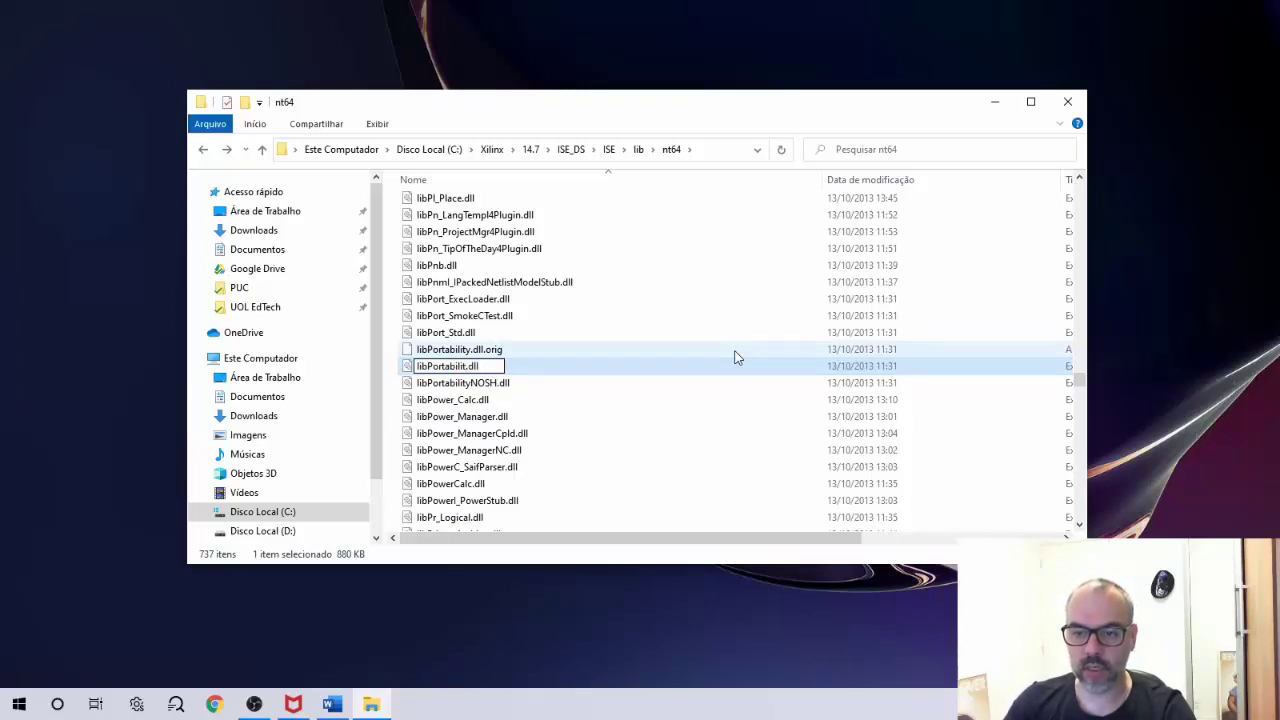
pyautogui.write('y')
pyautogui.click(682, 402)
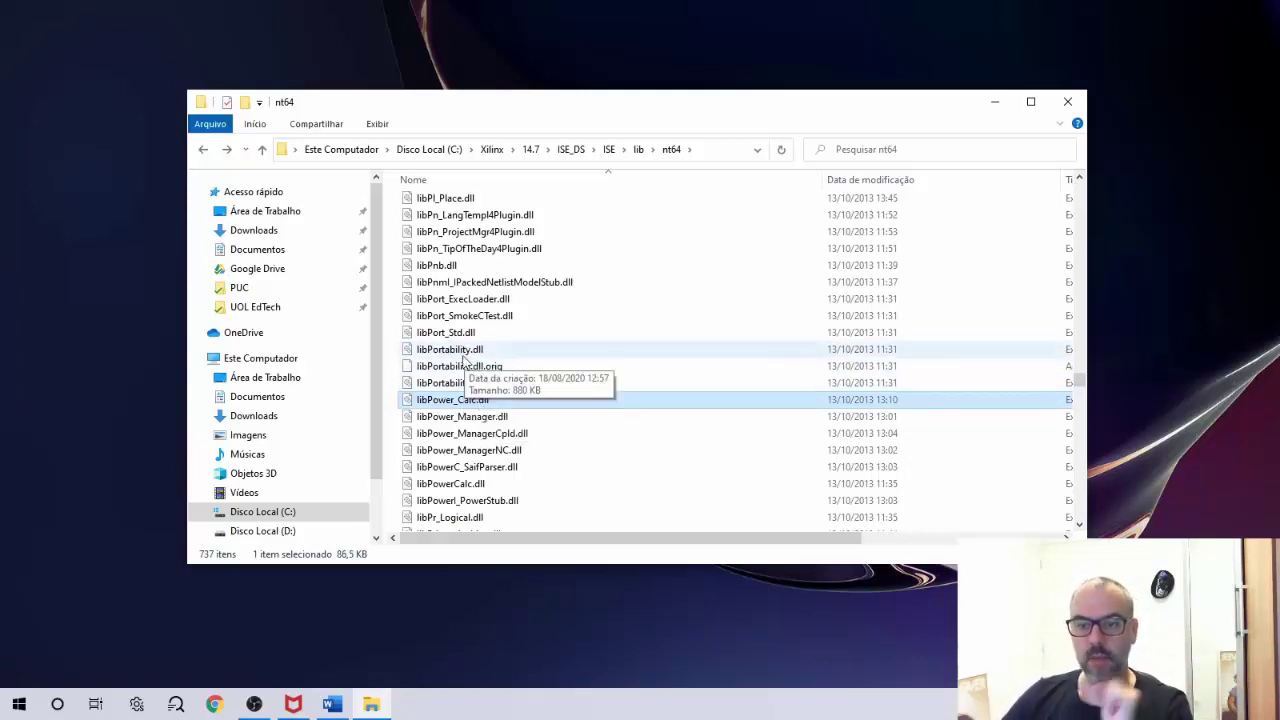
pyautogui.click(463, 352)
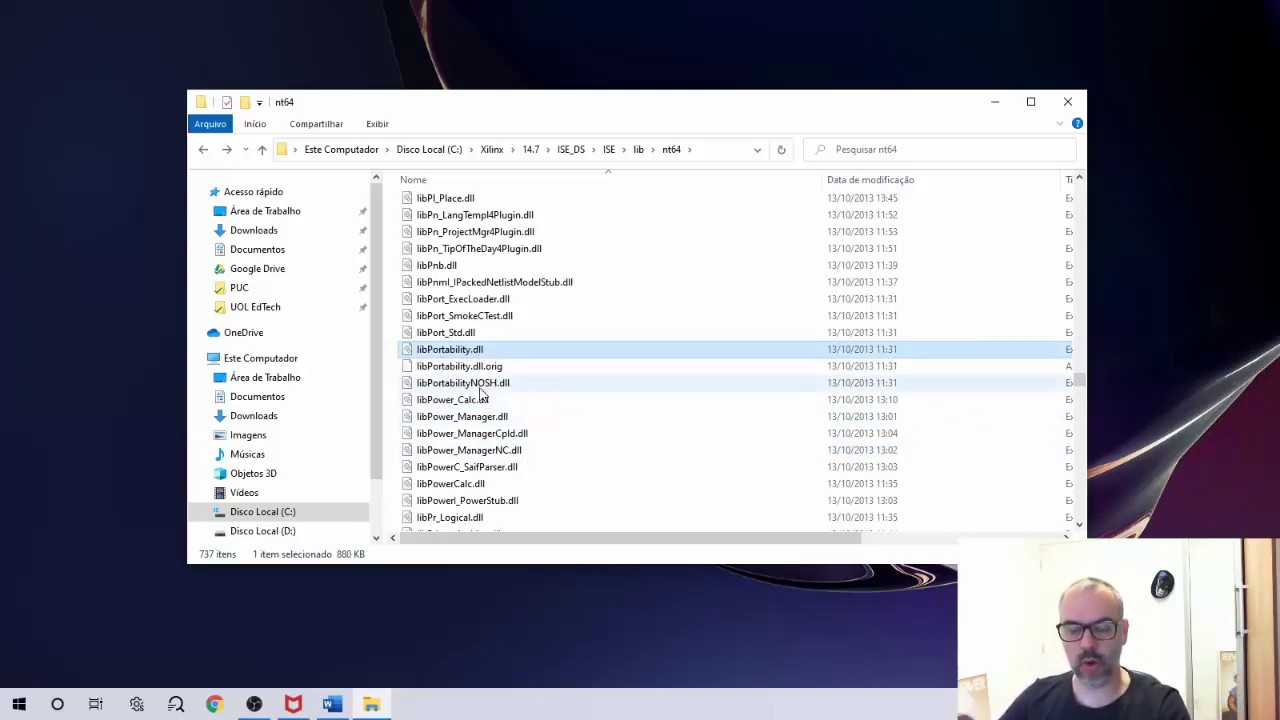
# - Leave the ISE\lib\nt64 folder and open the nt64 folder under ISE_DS\common\lib
pyautogui.click(124, 479)
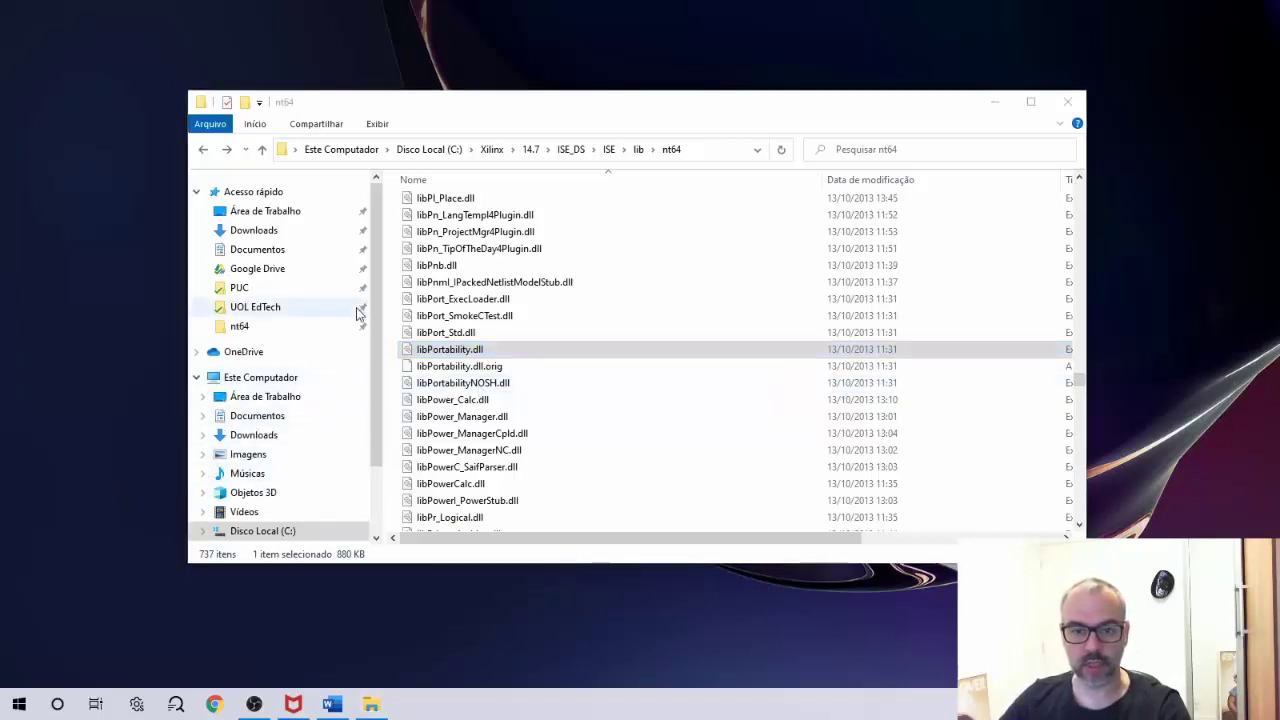
pyautogui.moveTo(503, 108); pyautogui.dragTo(561, 102)
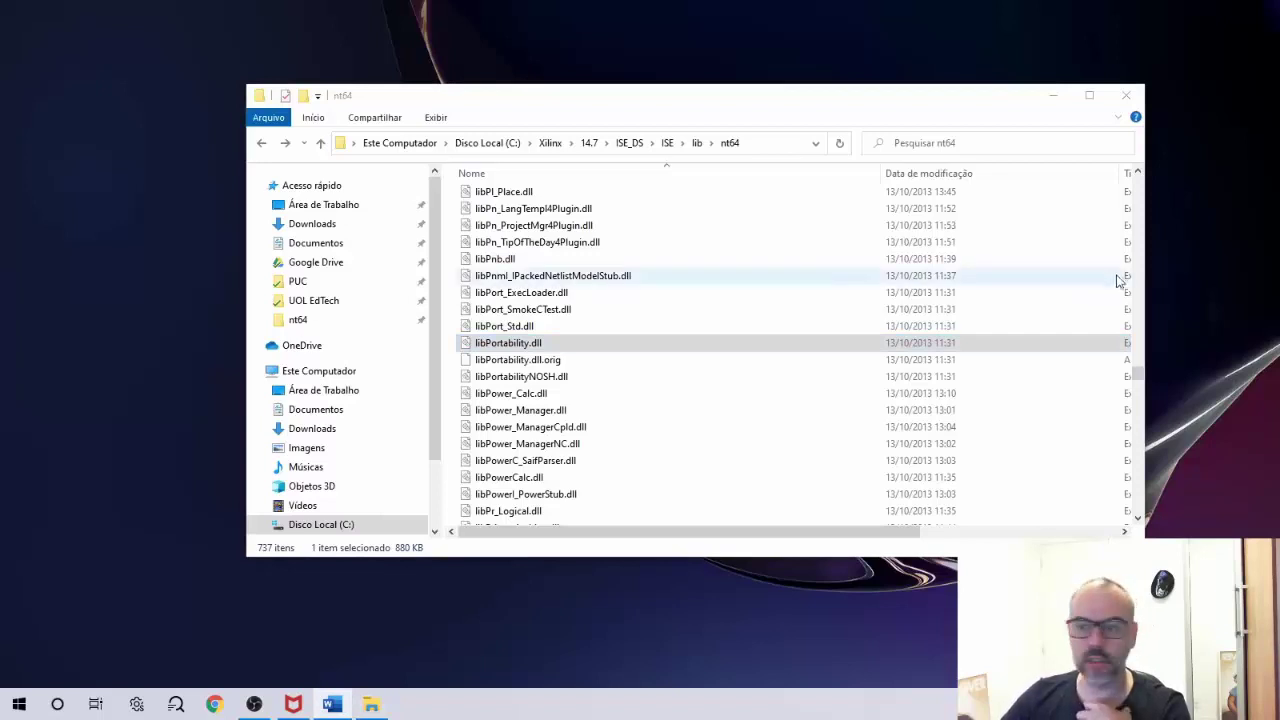
pyautogui.click(682, 362)
pyautogui.hotkey('alt', 'Up')
pyautogui.hotkey('alt', 'Up')
pyautogui.hotkey('alt', 'Up')
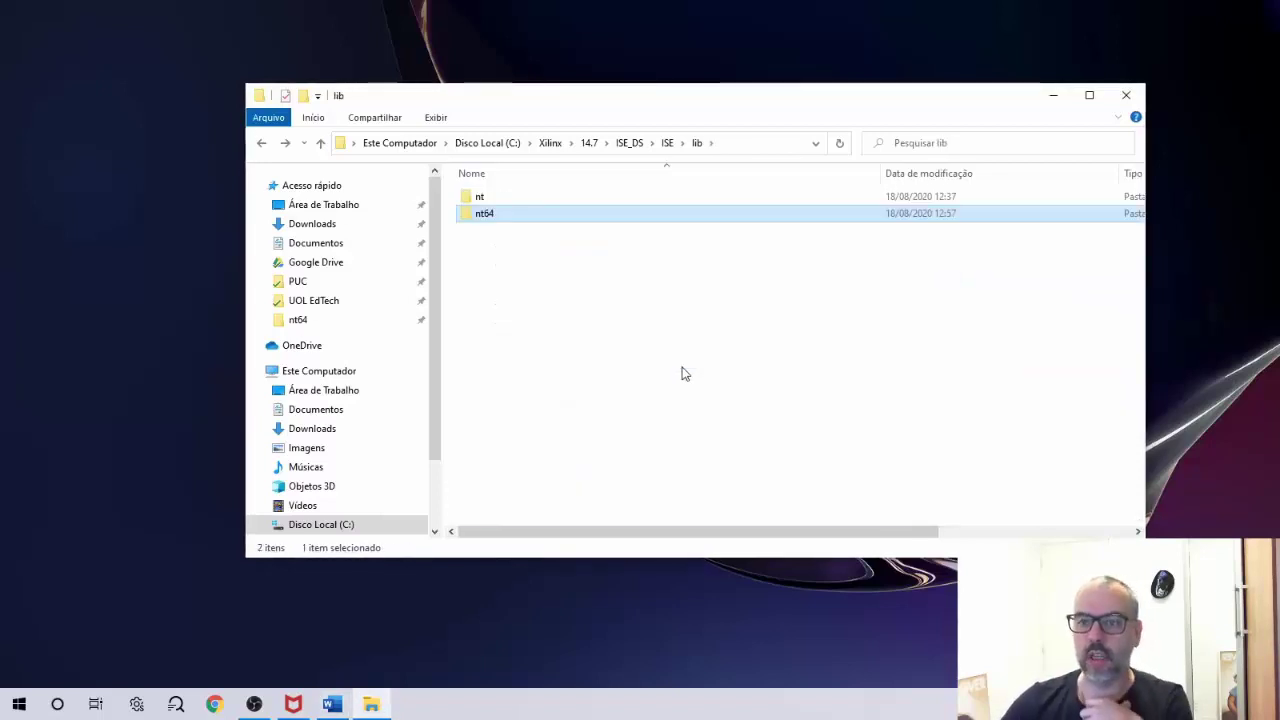
pyautogui.press('Up')
pyautogui.press('Up')
pyautogui.press('Return')
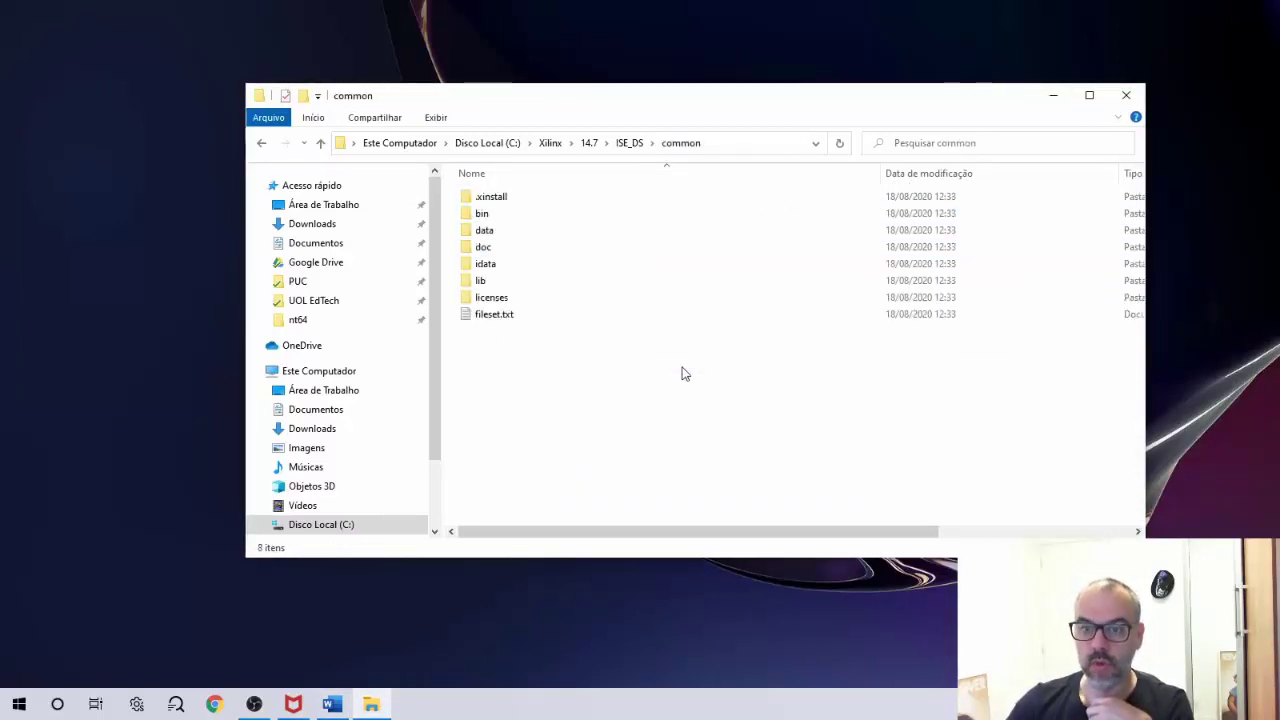
pyautogui.doubleClick(478, 282)
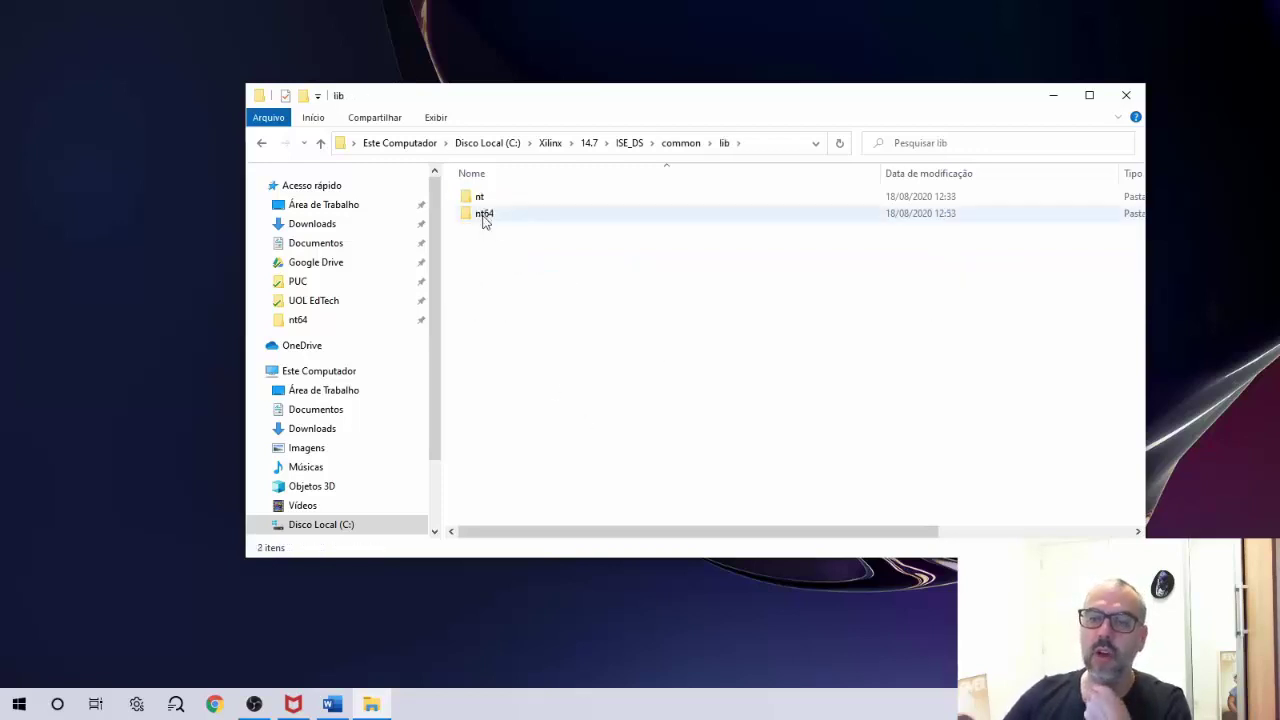
pyautogui.doubleClick(482, 216)
# - Rename libPortability.dll in common\lib\nt64 as libPortability.dll.orig and copy the NOSH-based libPortability.dll into the same folder
pyautogui.scroll(-7, 653, 397)
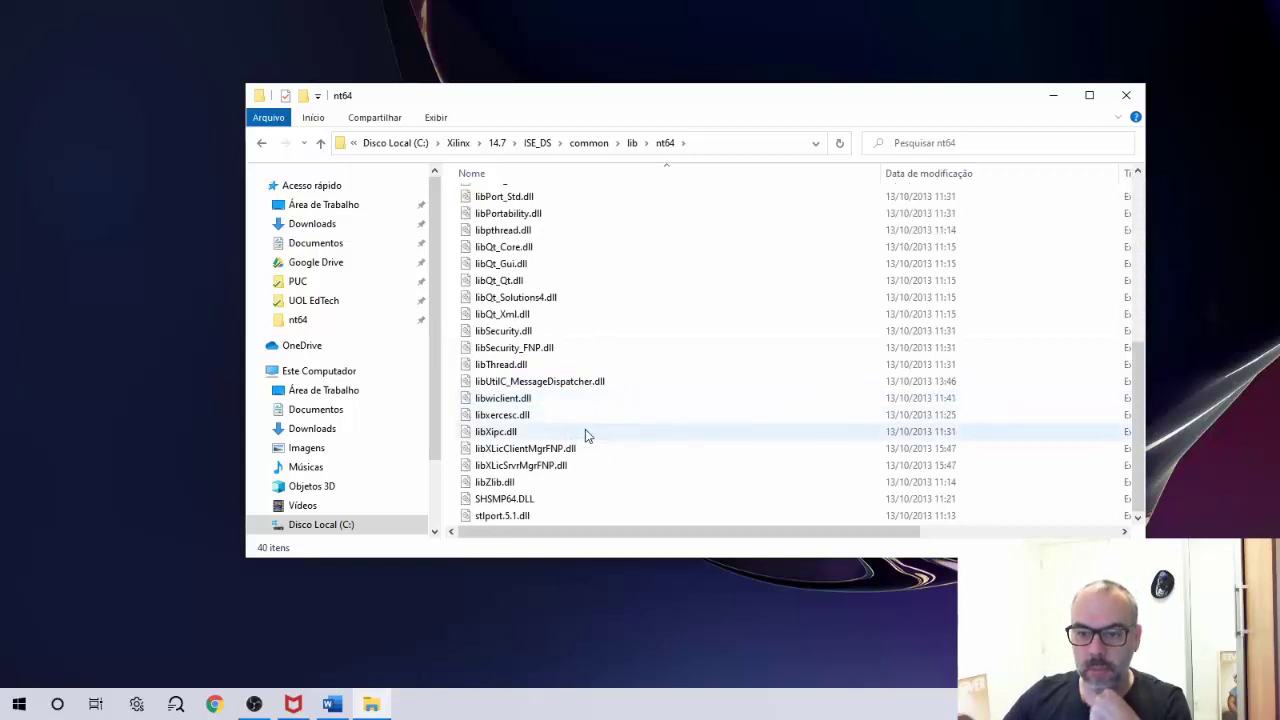
pyautogui.click(519, 216)
pyautogui.press('F2')
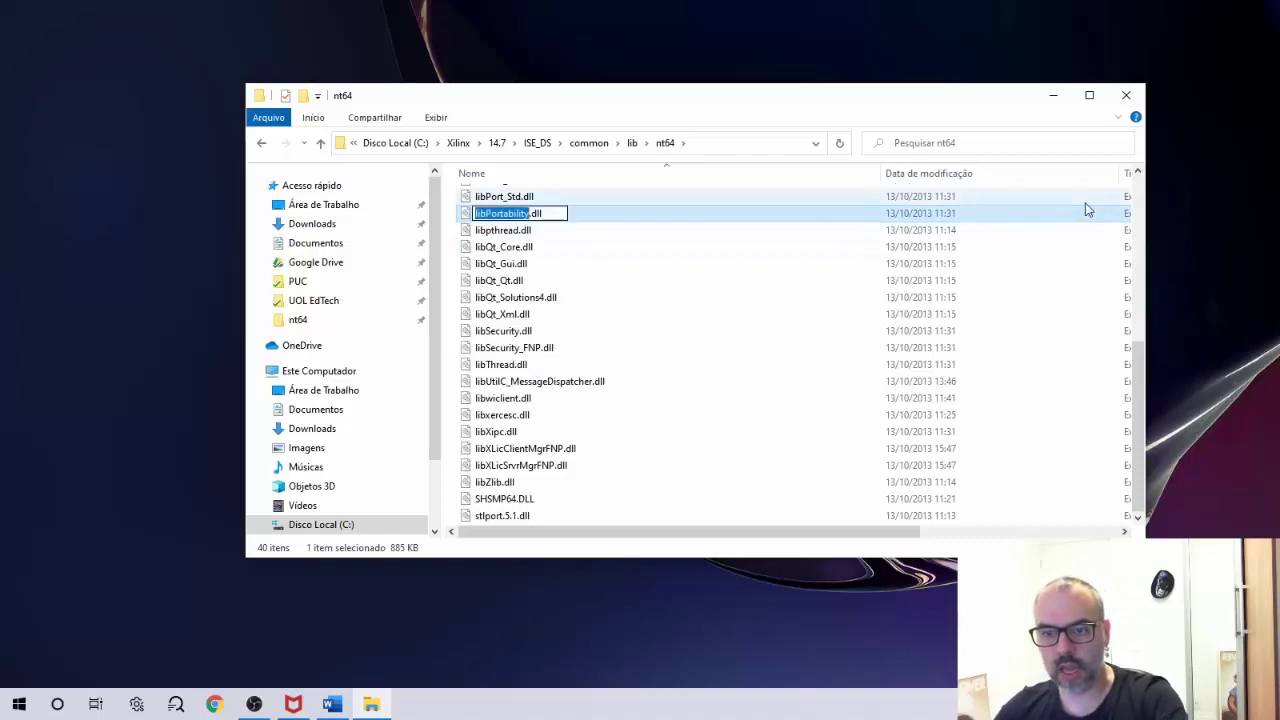
pyautogui.press('End')
pyautogui.write('.orig')
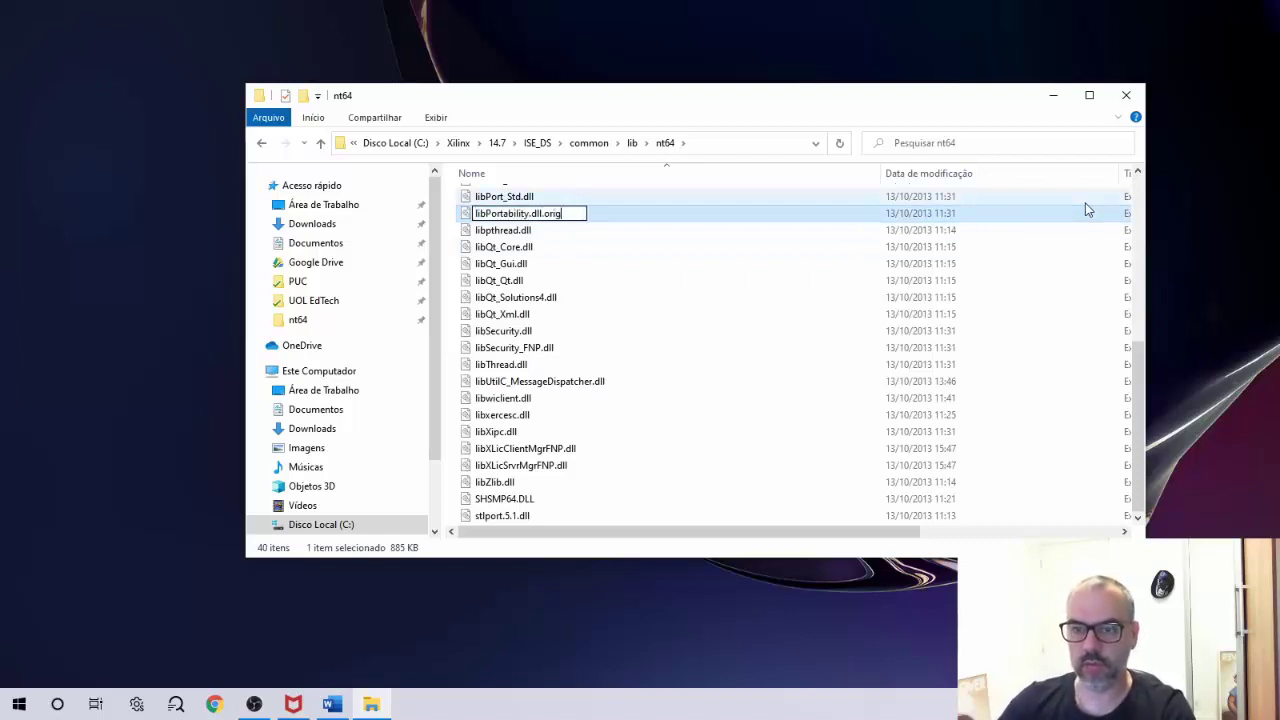
pyautogui.press('Return')
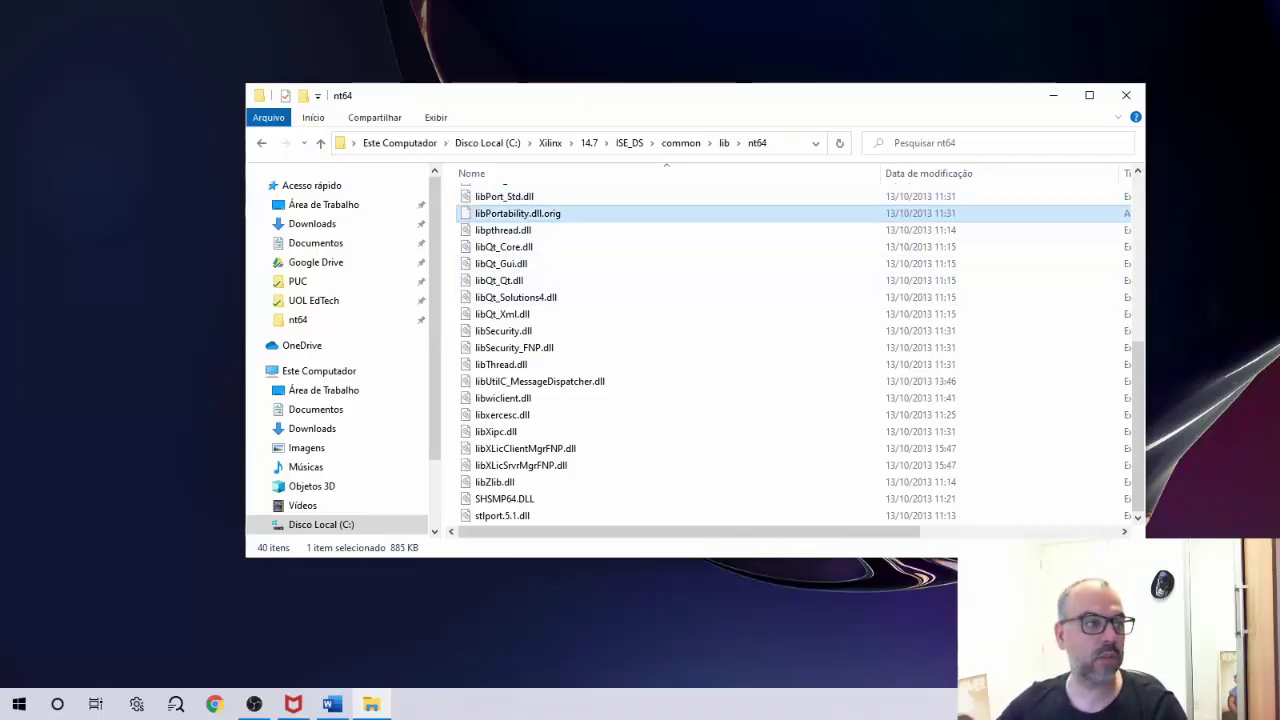
pyautogui.moveTo(2, 316); pyautogui.dragTo(646, 285)
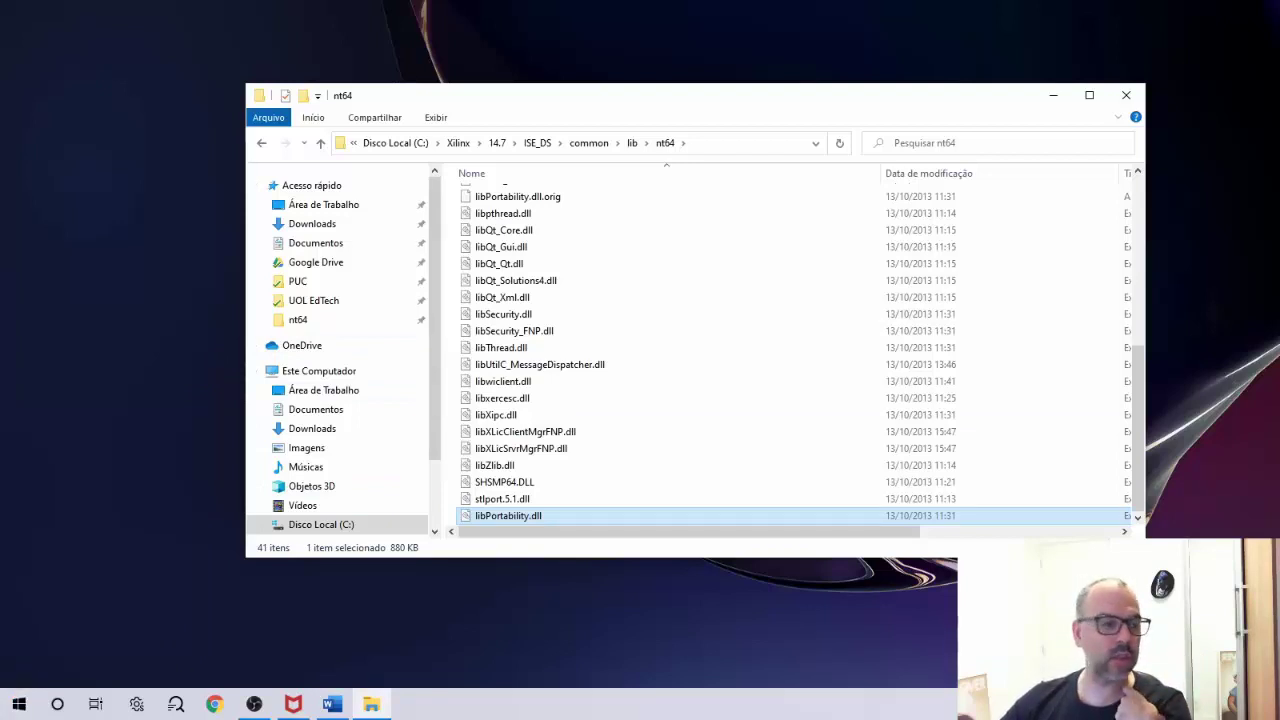
pyautogui.hotkey('alt', 'Tab')
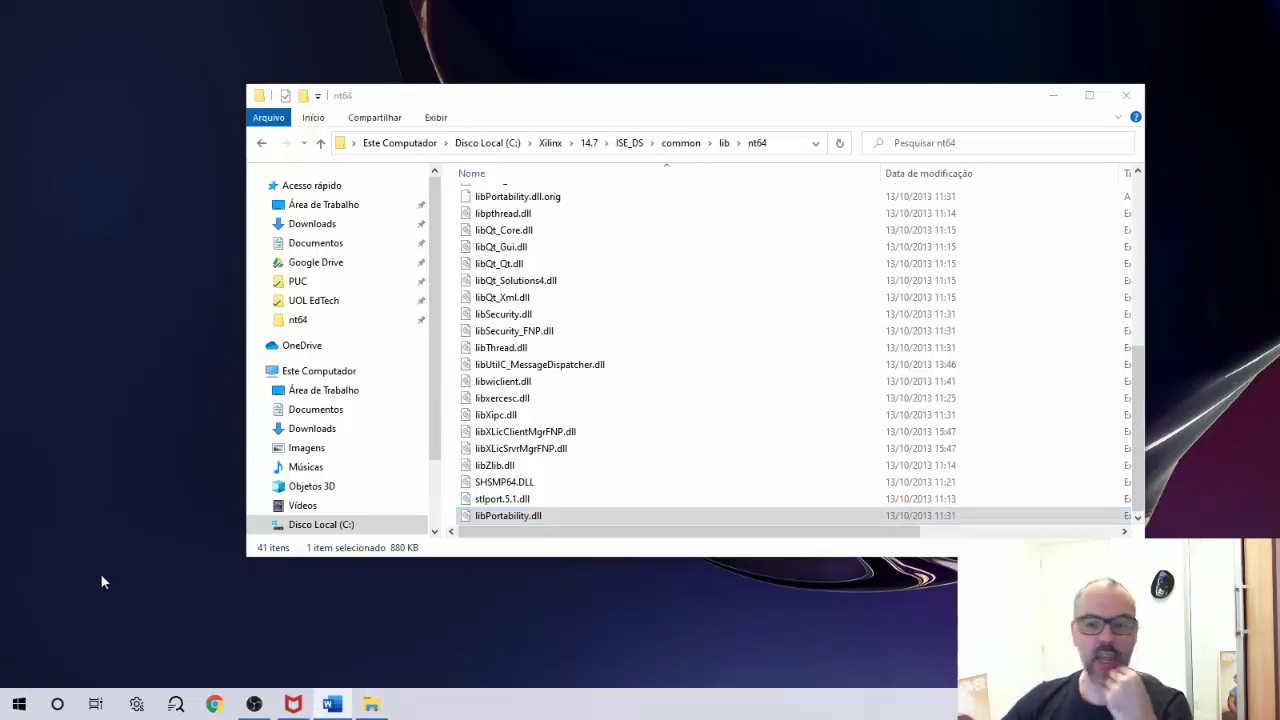
# - Find the Xilinx Design Tools group in the list of installed programs and expand it
pyautogui.click(19, 704)
pyautogui.scroll(-3, 170, 395)
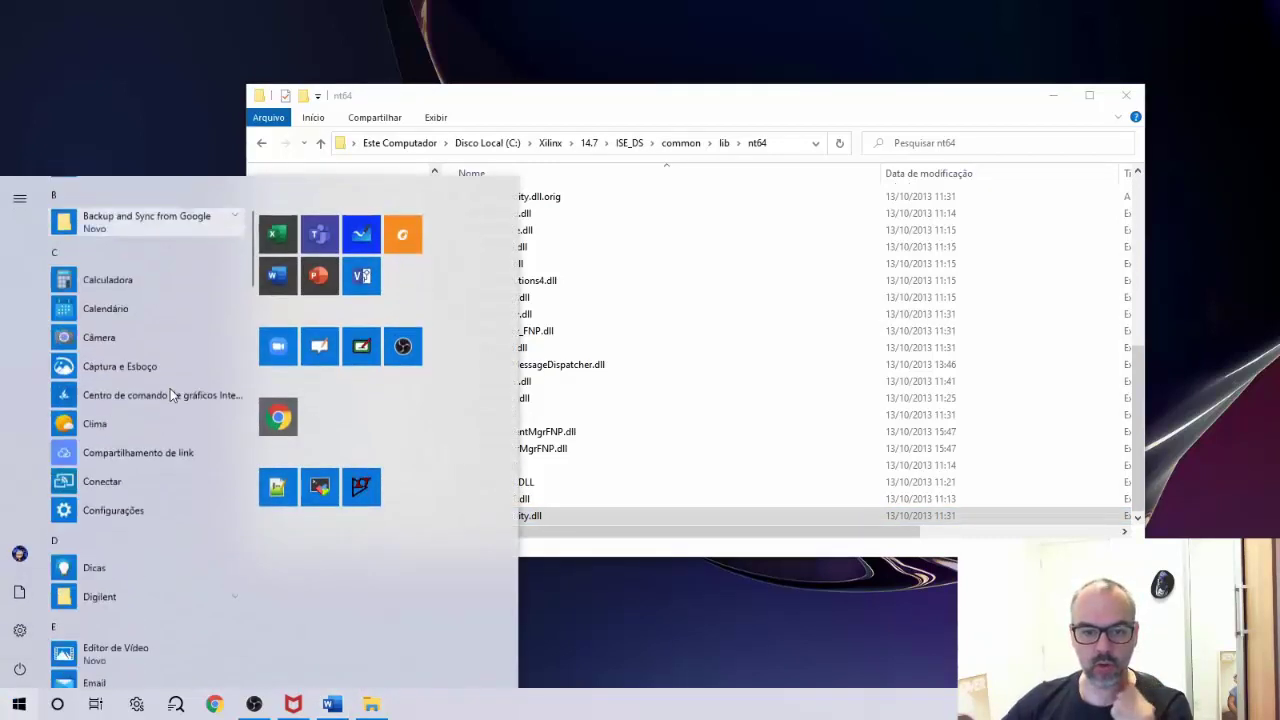
pyautogui.scroll(-15, 170, 395)
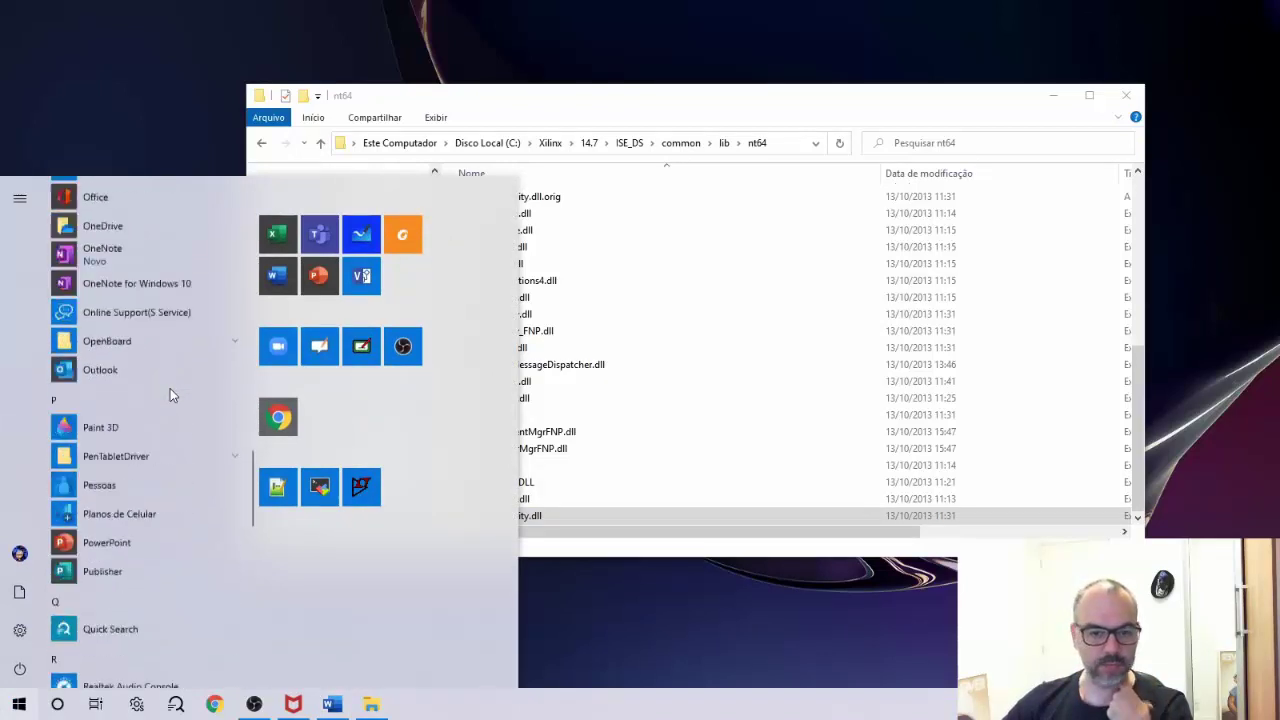
pyautogui.scroll(-10, 170, 395)
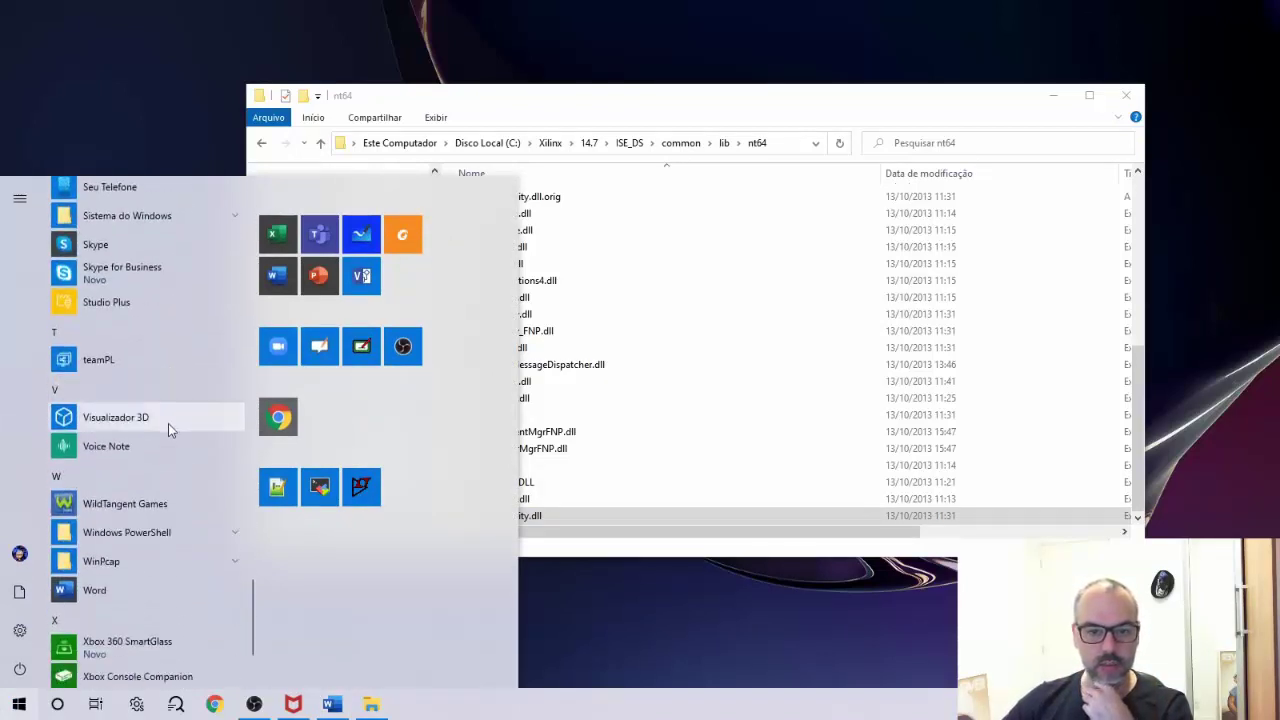
pyautogui.scroll(-3, 168, 423)
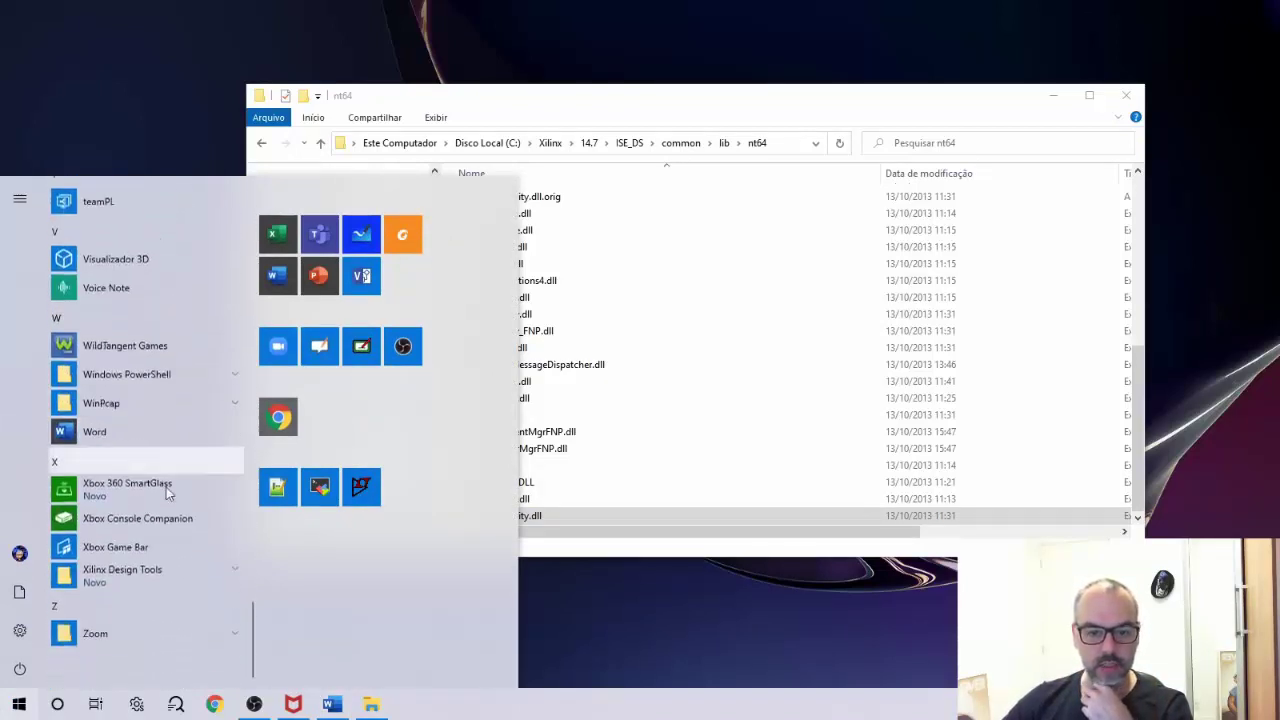
pyautogui.click(136, 584)
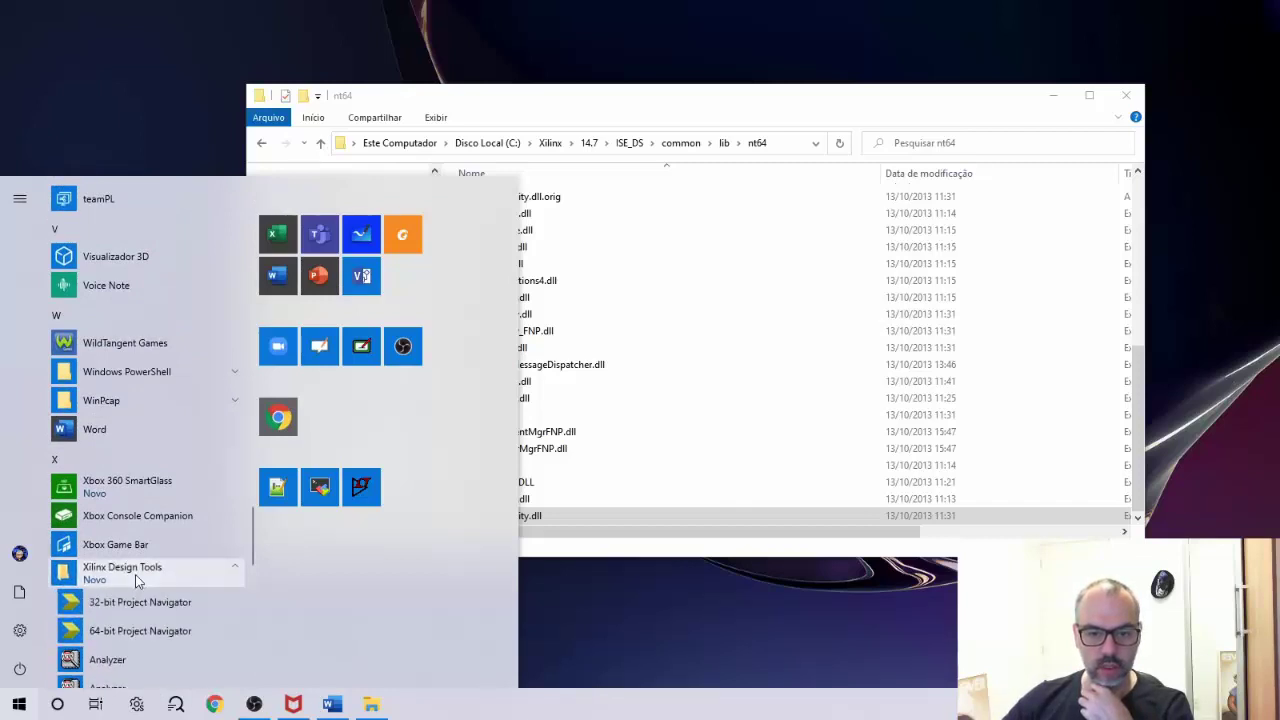
pyautogui.scroll(-3, 205, 560)
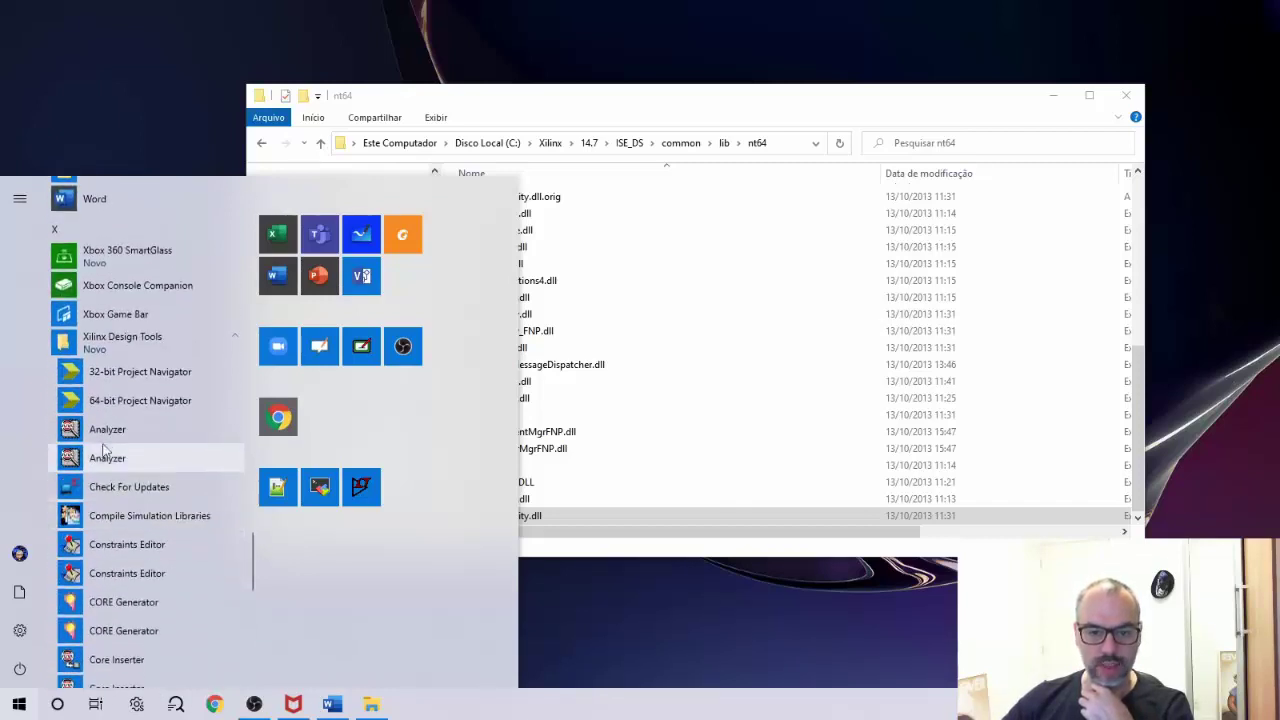
pyautogui.click(143, 347)
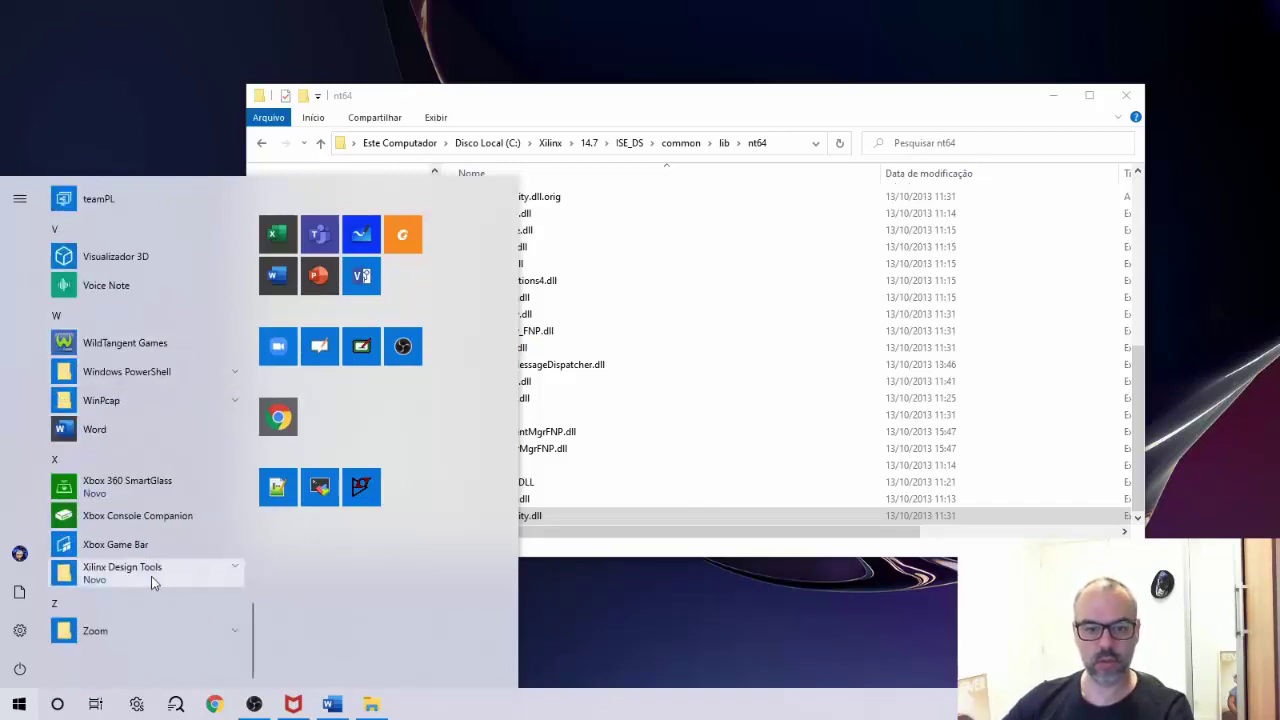
pyautogui.click(151, 576)
pyautogui.click(244, 568)
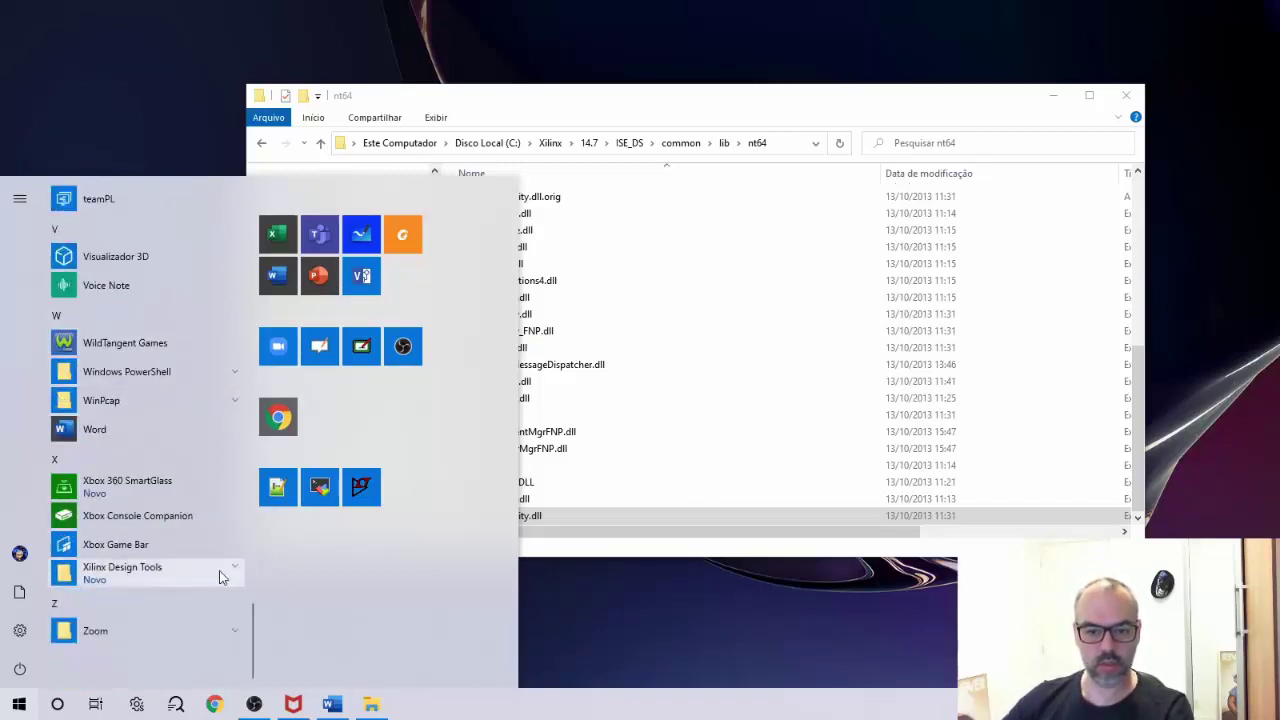
pyautogui.click(185, 576)
# - Locate the PlanAhead shortcut (not the 32-bit one) among the Xilinx programs and open its file location
pyautogui.scroll(-8, 156, 551)
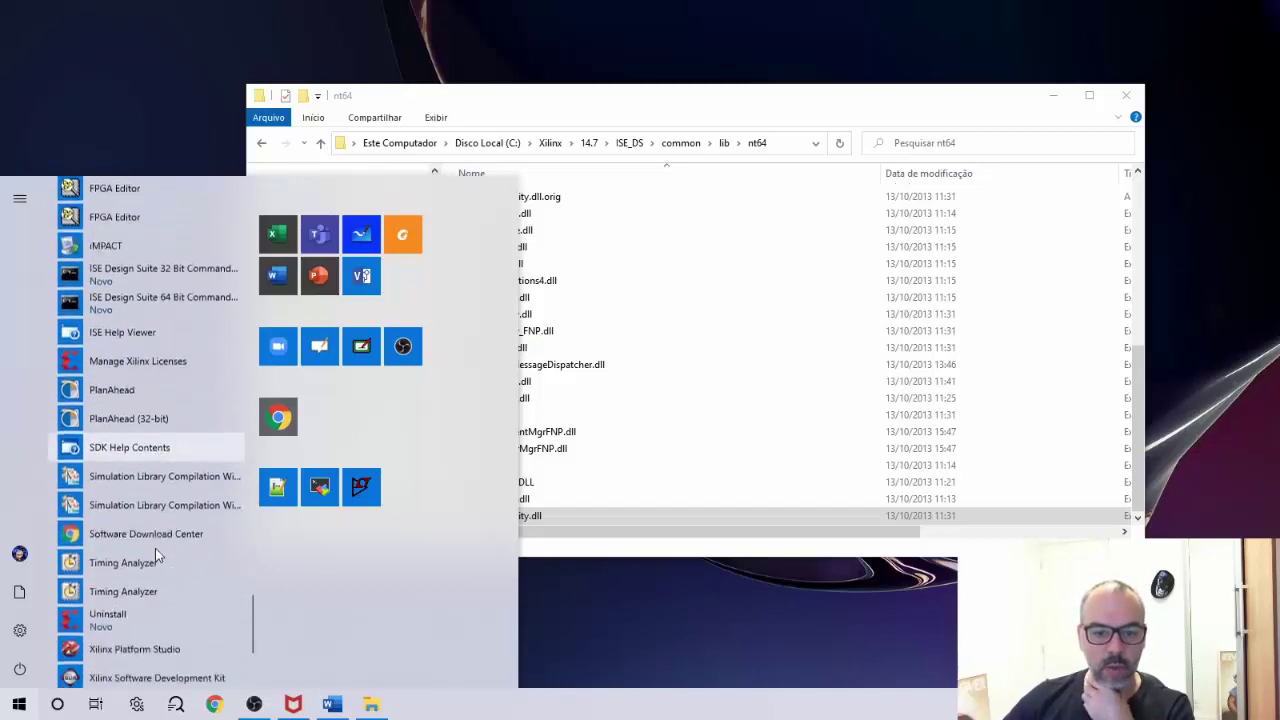
pyautogui.scroll(-3, 155, 556)
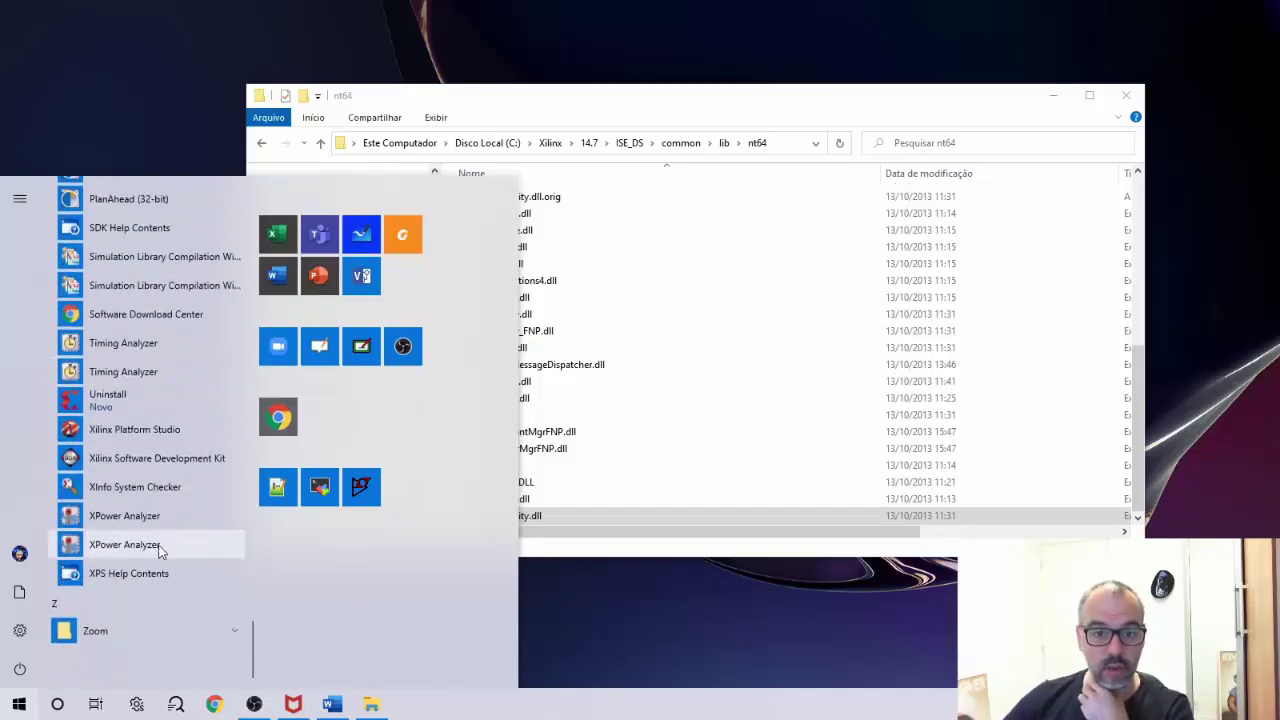
pyautogui.scroll(3, 160, 551)
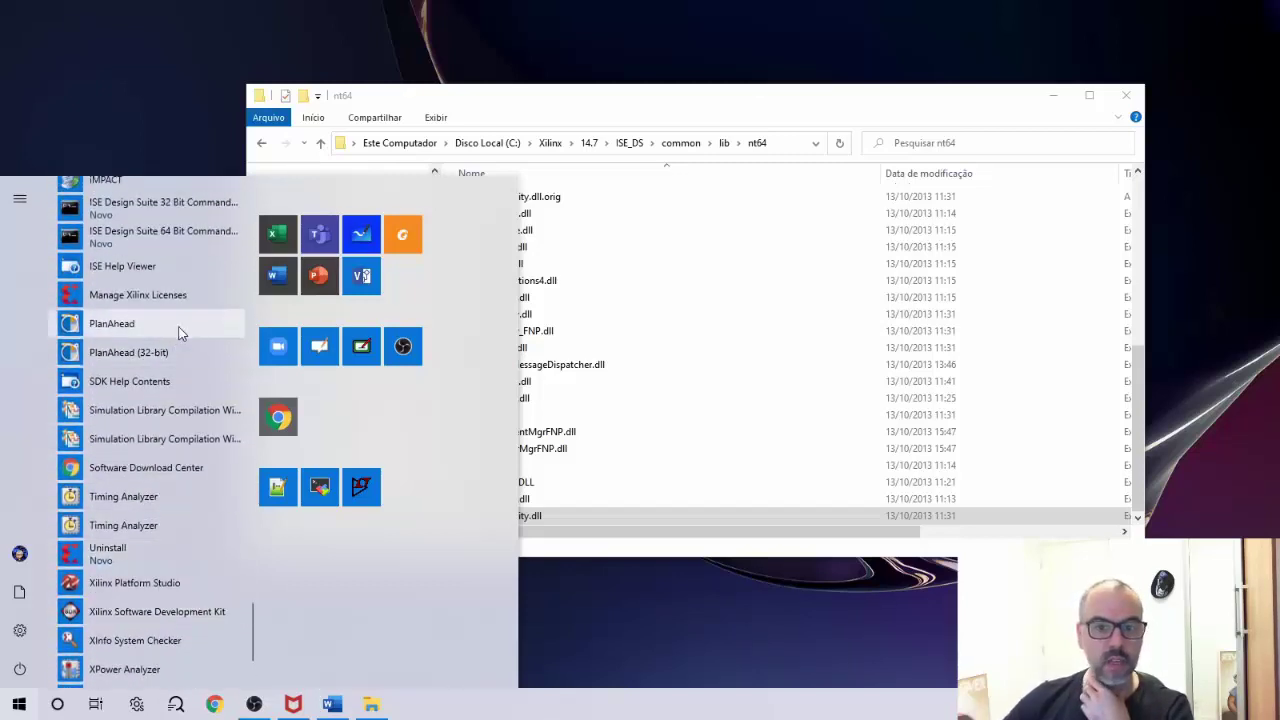
pyautogui.rightClick(168, 326)
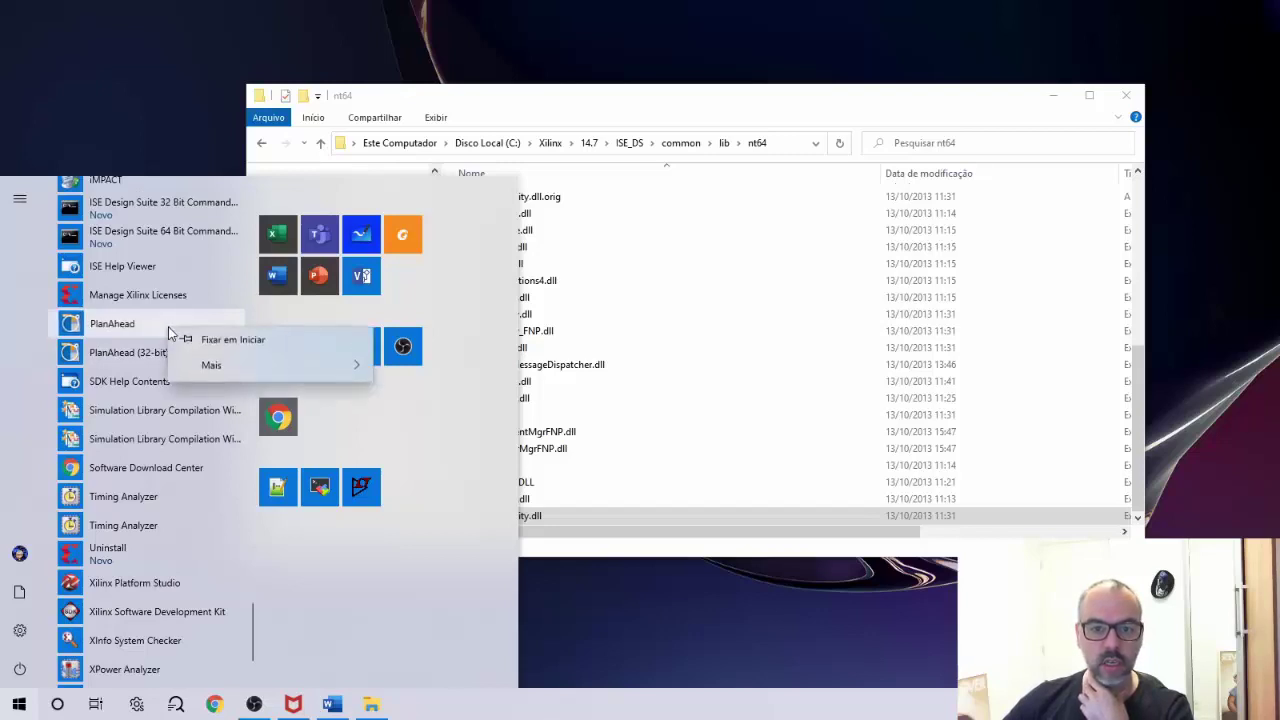
pyautogui.moveTo(251, 376)
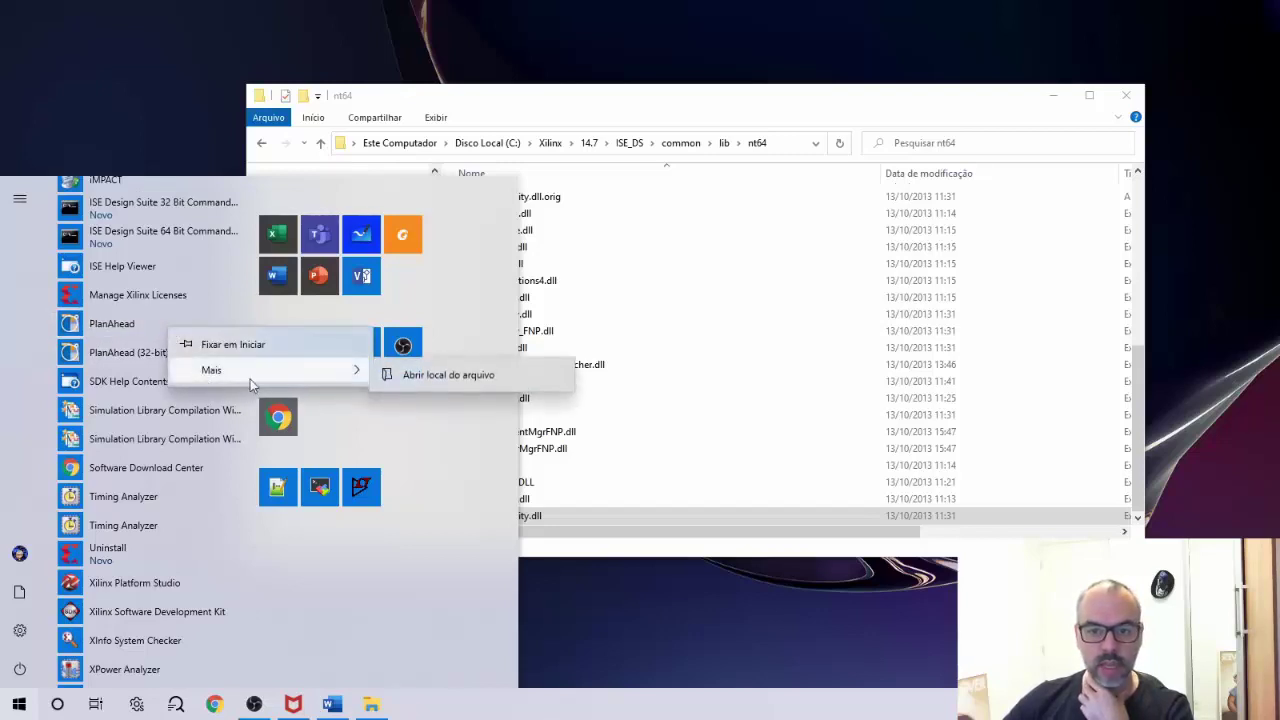
pyautogui.click(456, 378)
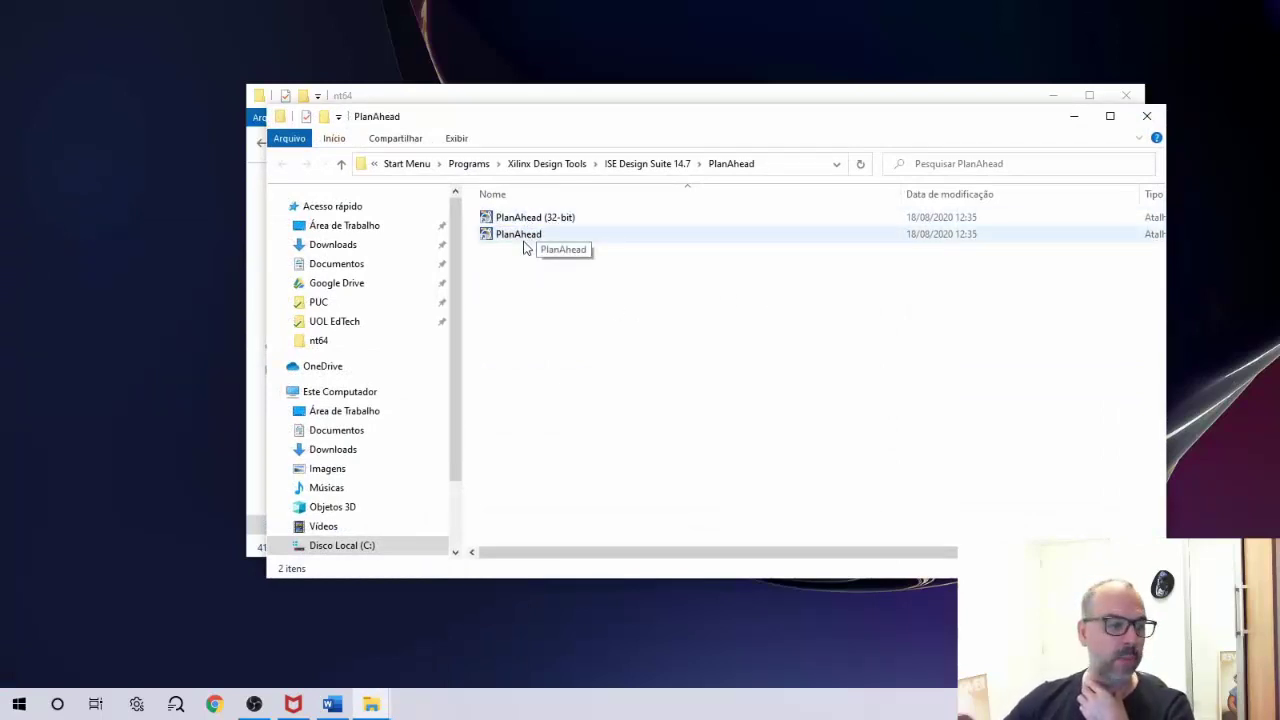
# - Append -m32 to the target of the PlanAhead shortcut with administrator permission, and close both open folder windows
pyautogui.click(525, 246)
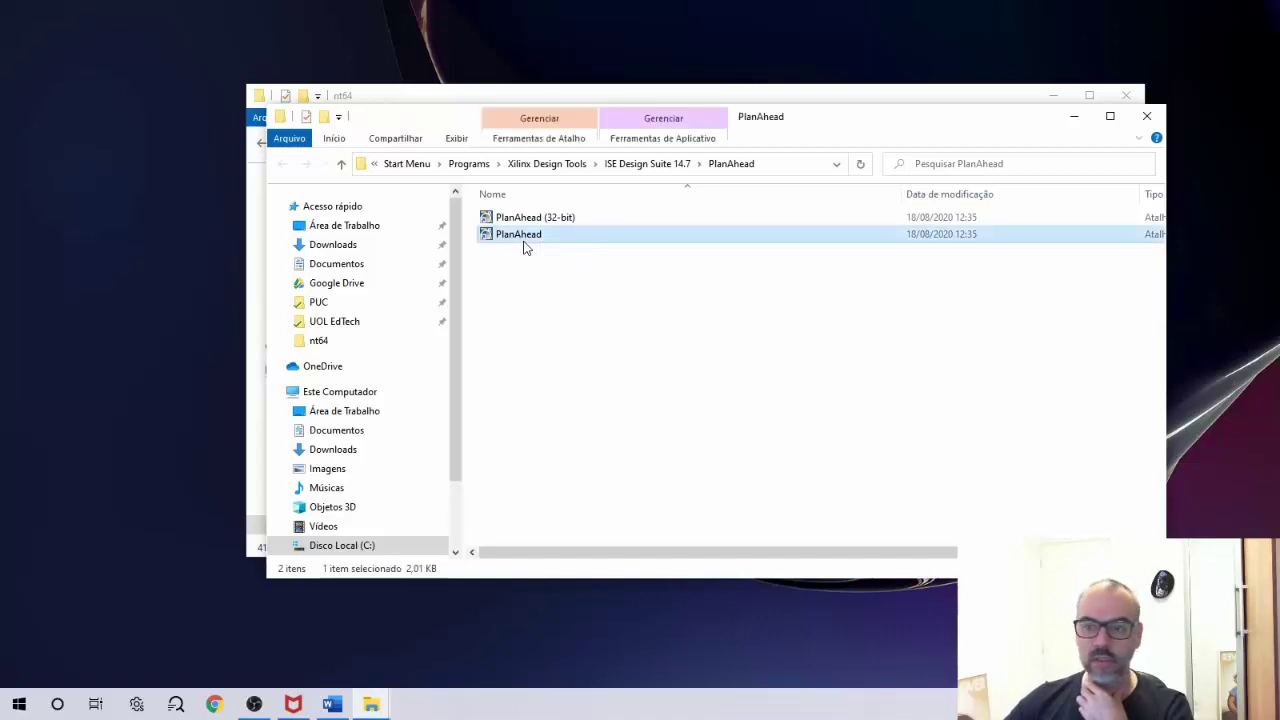
pyautogui.rightClick(533, 237)
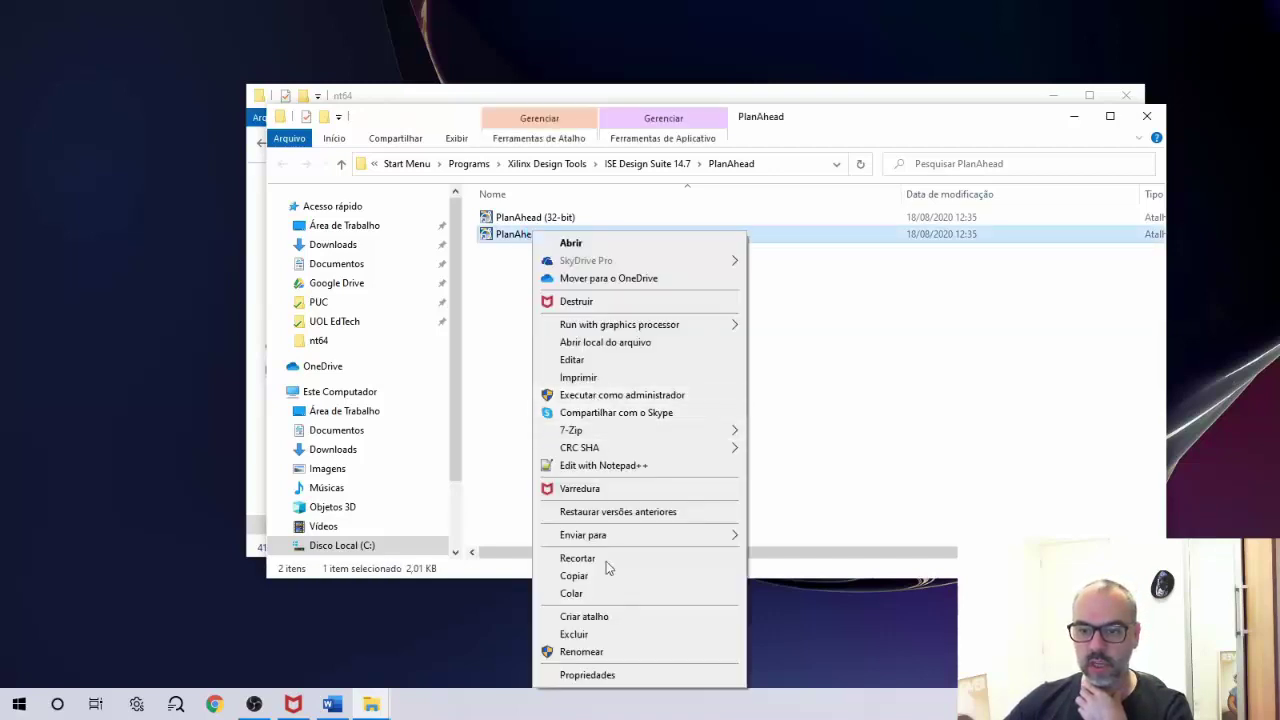
pyautogui.click(606, 674)
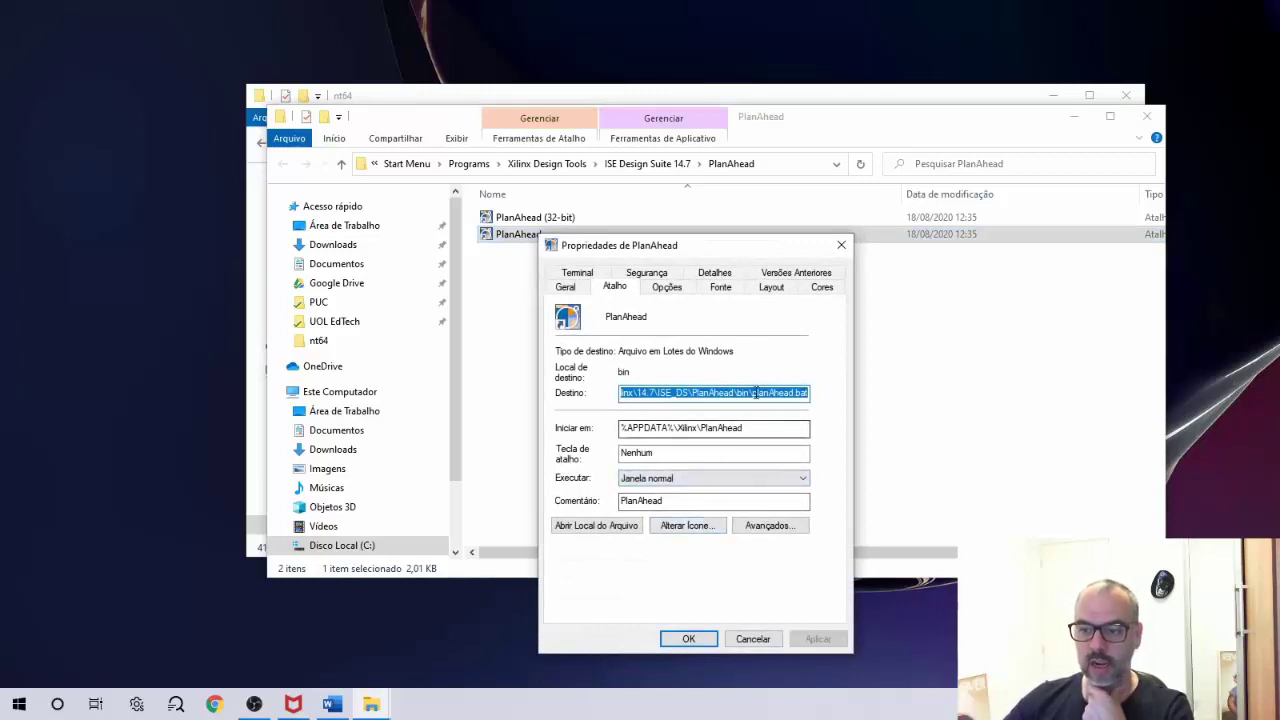
pyautogui.click(756, 392)
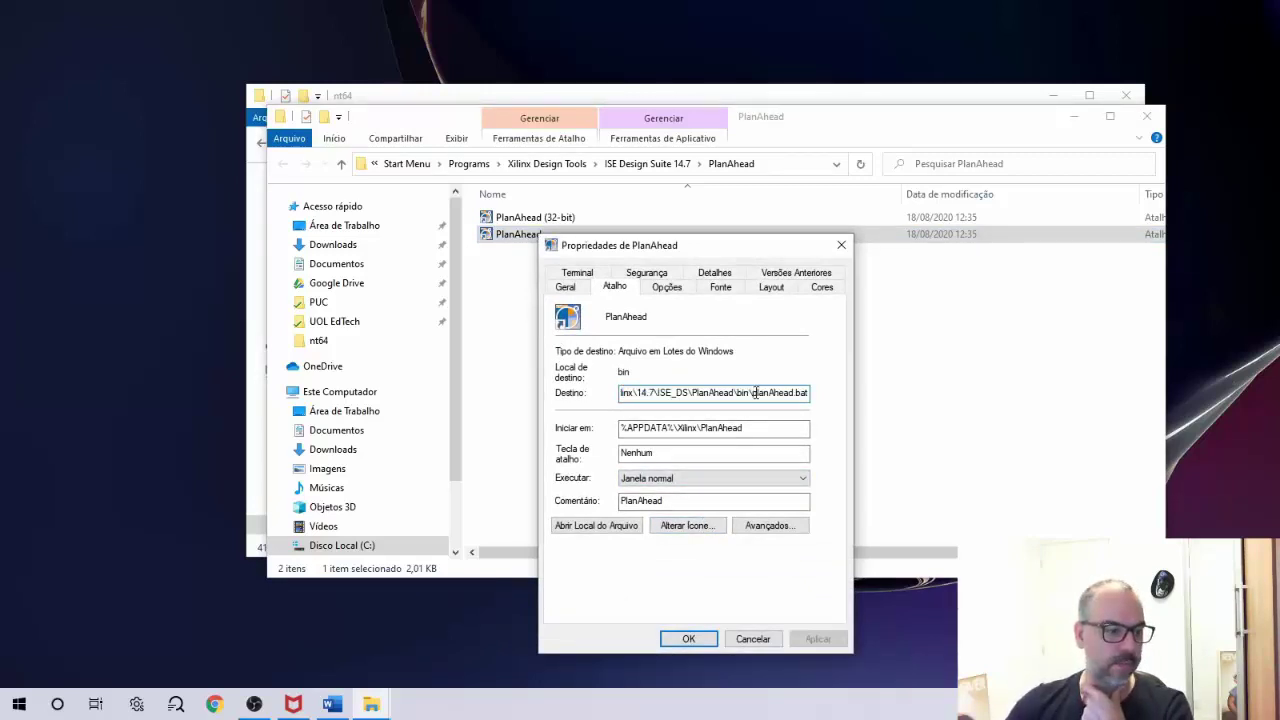
pyautogui.press('End')
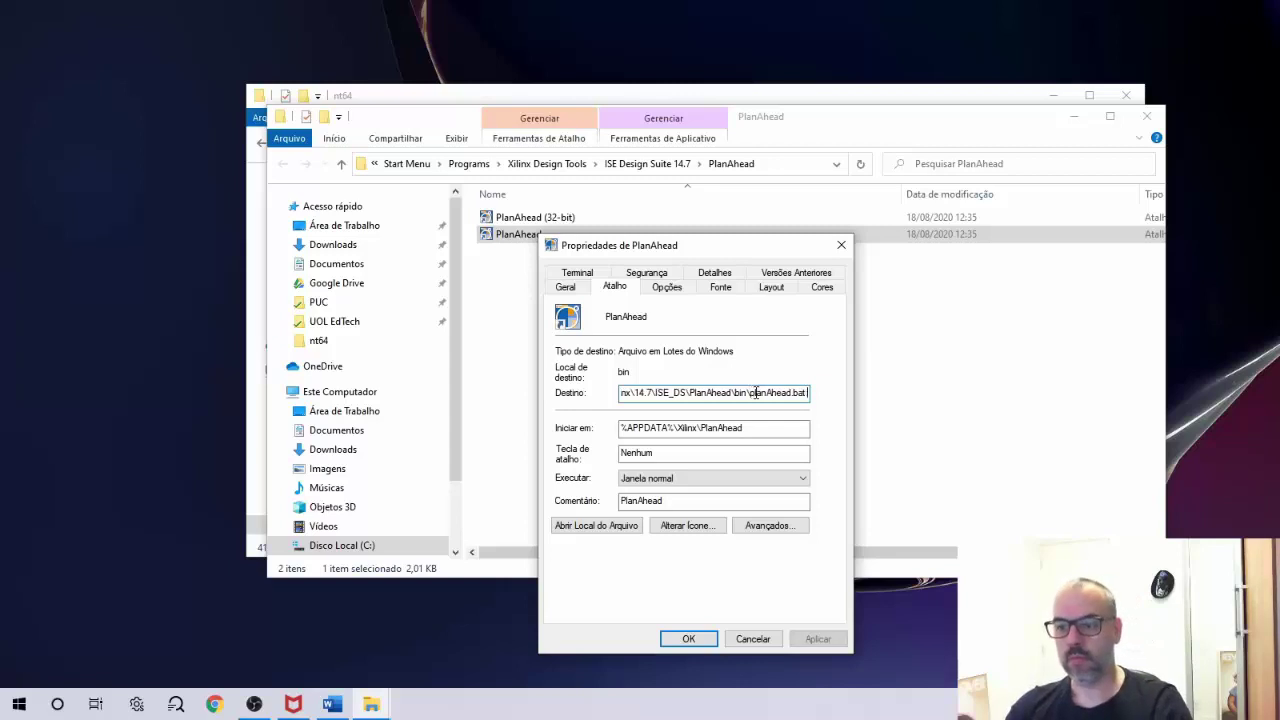
pyautogui.write('-32')
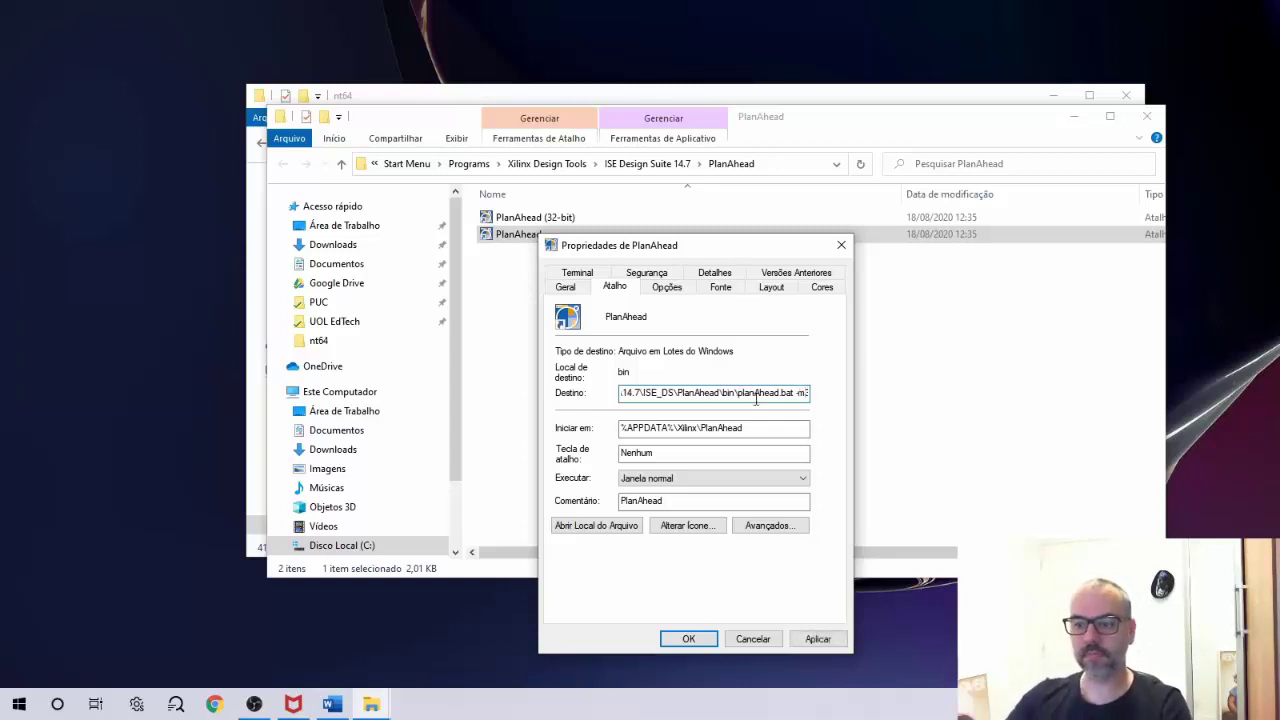
pyautogui.click(689, 639)
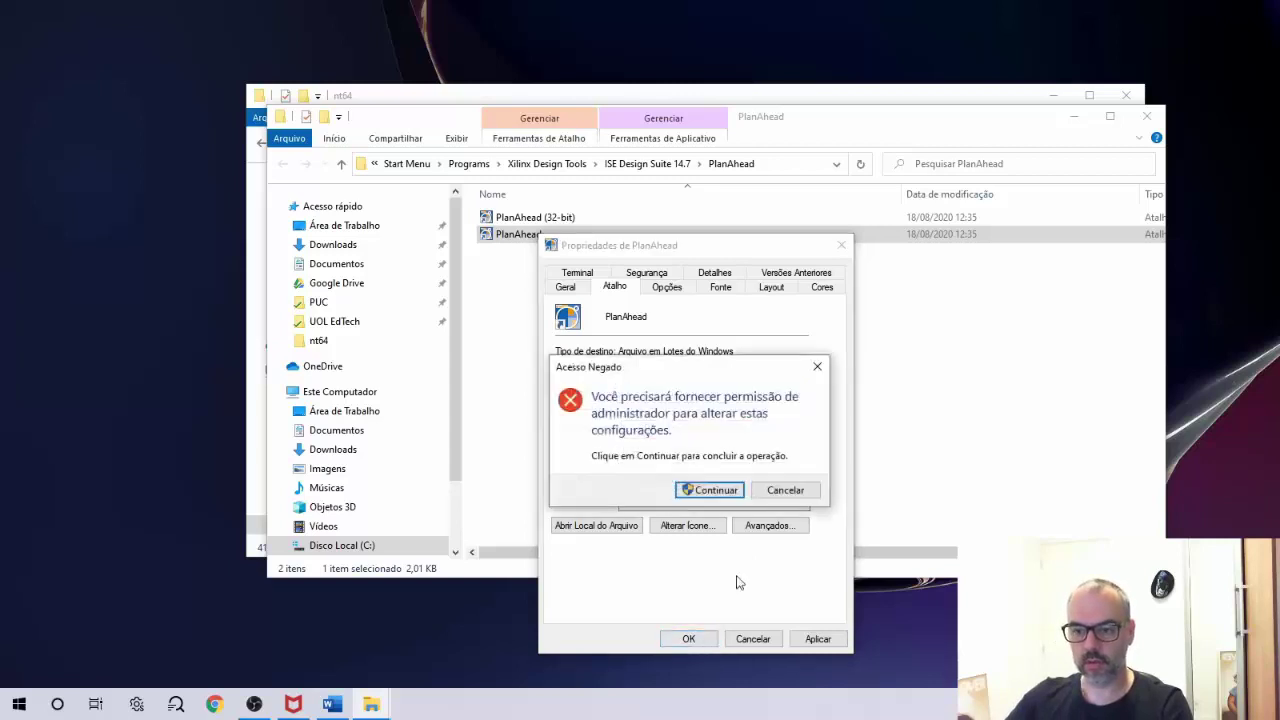
pyautogui.click(721, 491)
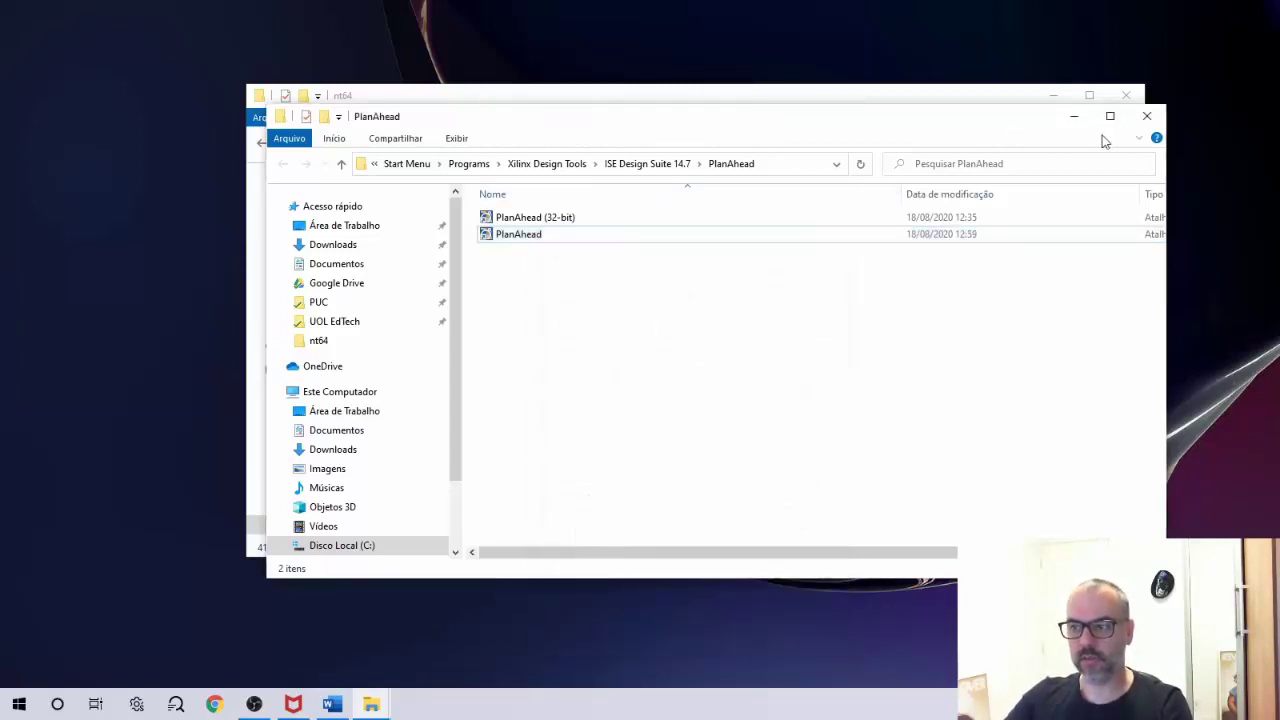
pyautogui.click(1146, 116)
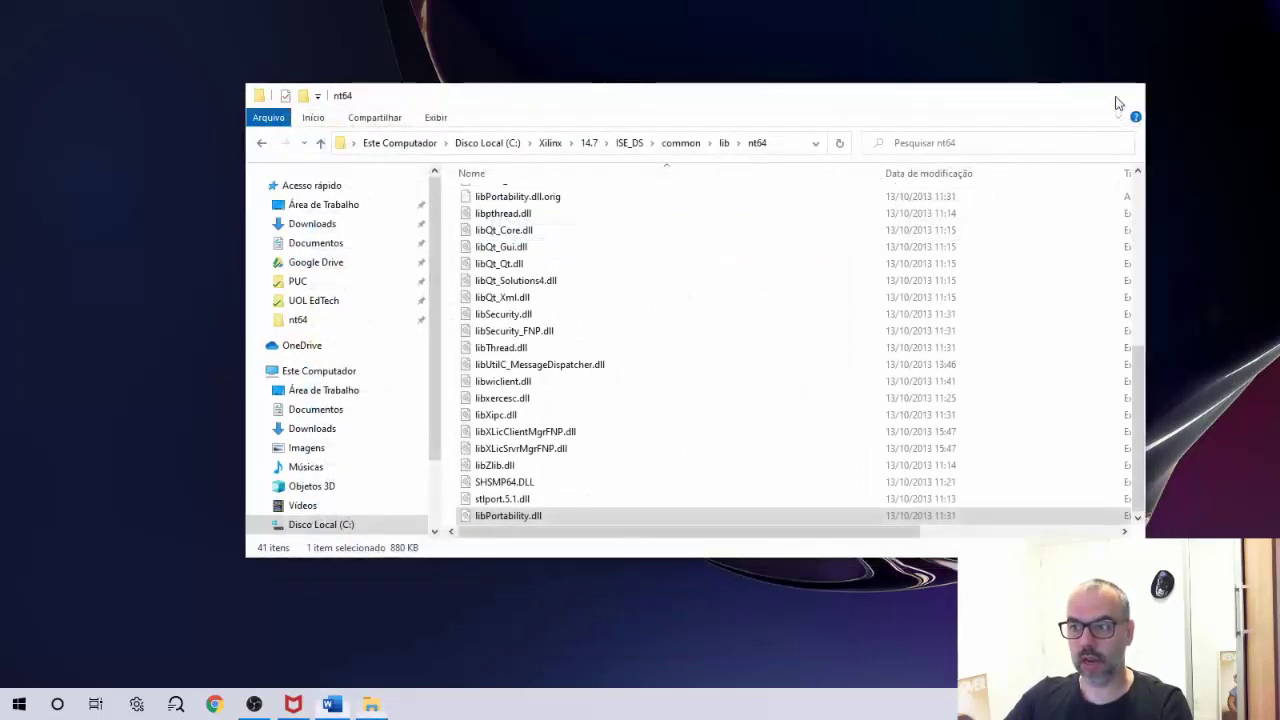
pyautogui.click(1118, 100)
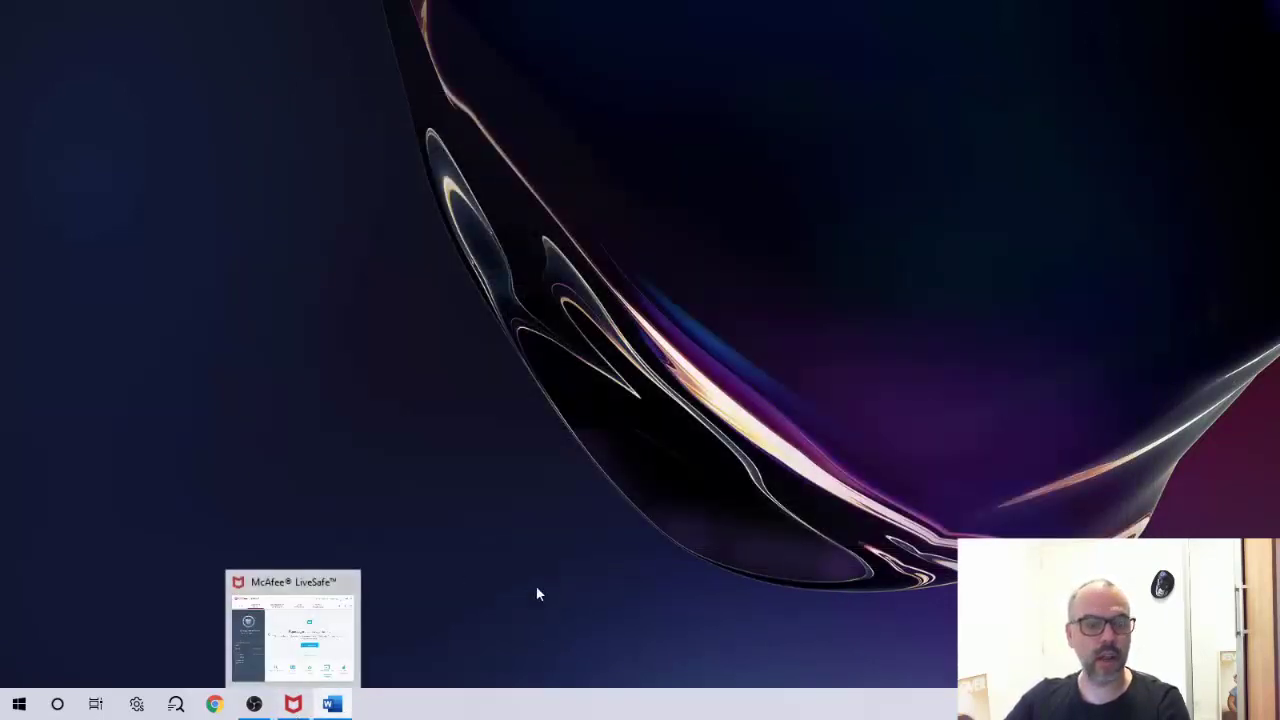
# - Launch the 64-bit Project Navigator from the Xilinx Design Tools group of installed programs
pyautogui.click(254, 704)
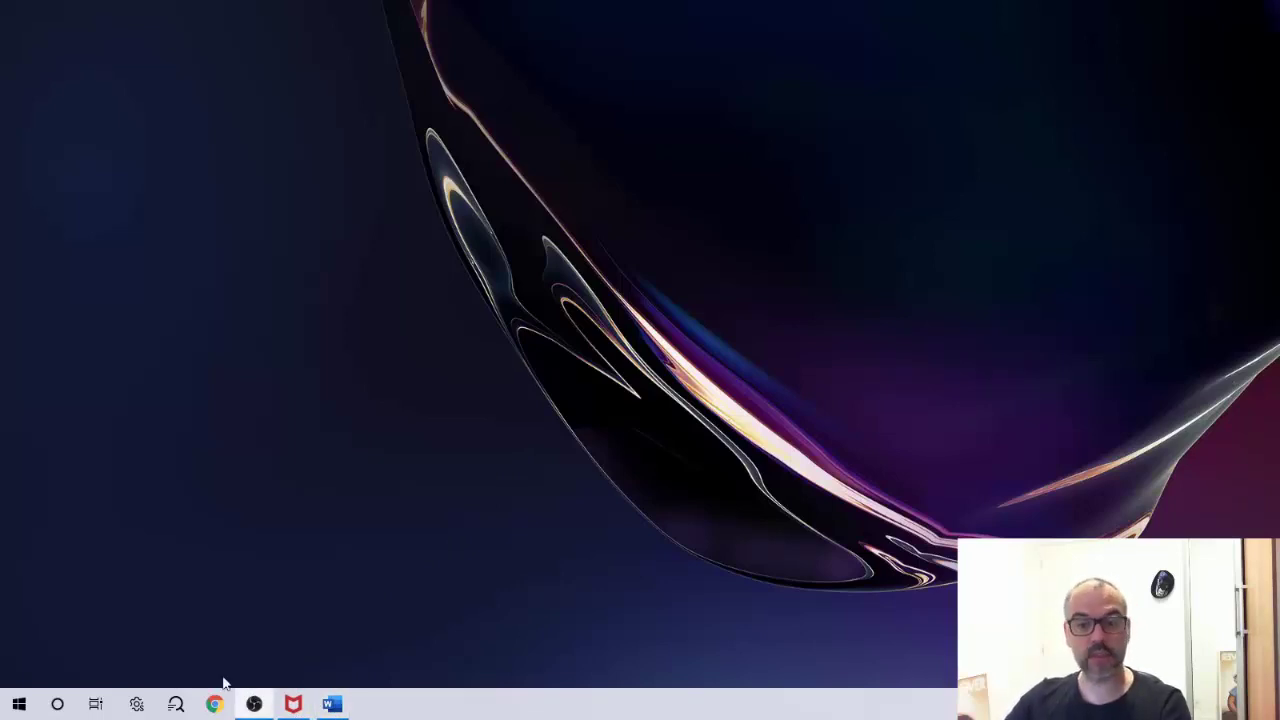
pyautogui.click(19, 704)
pyautogui.scroll(-5, 226, 462)
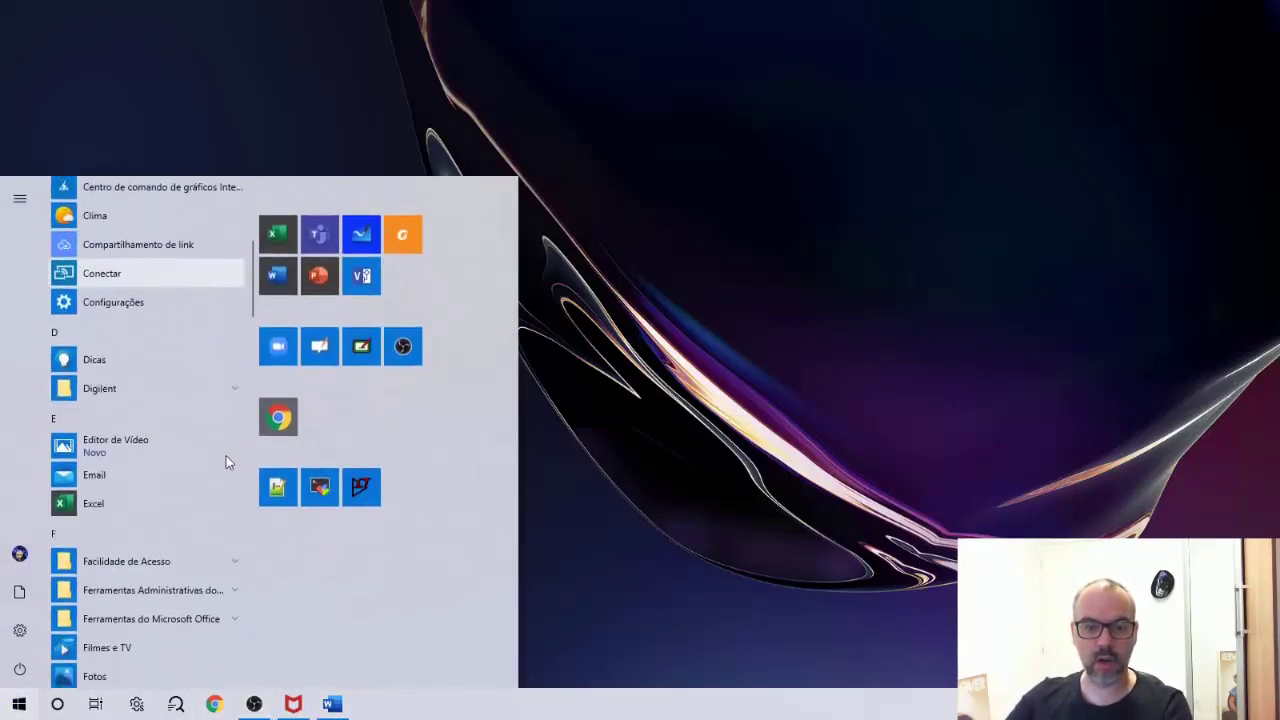
pyautogui.scroll(-20, 226, 462)
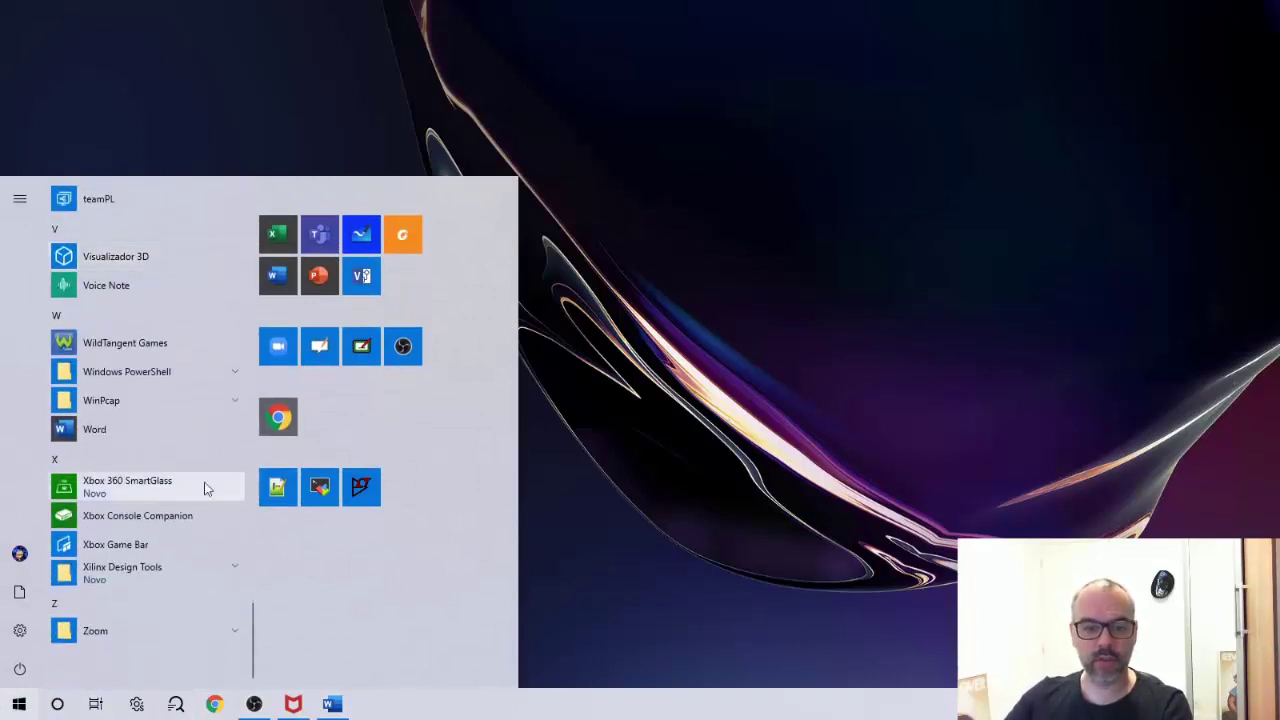
pyautogui.click(120, 572)
pyautogui.scroll(-10, 226, 540)
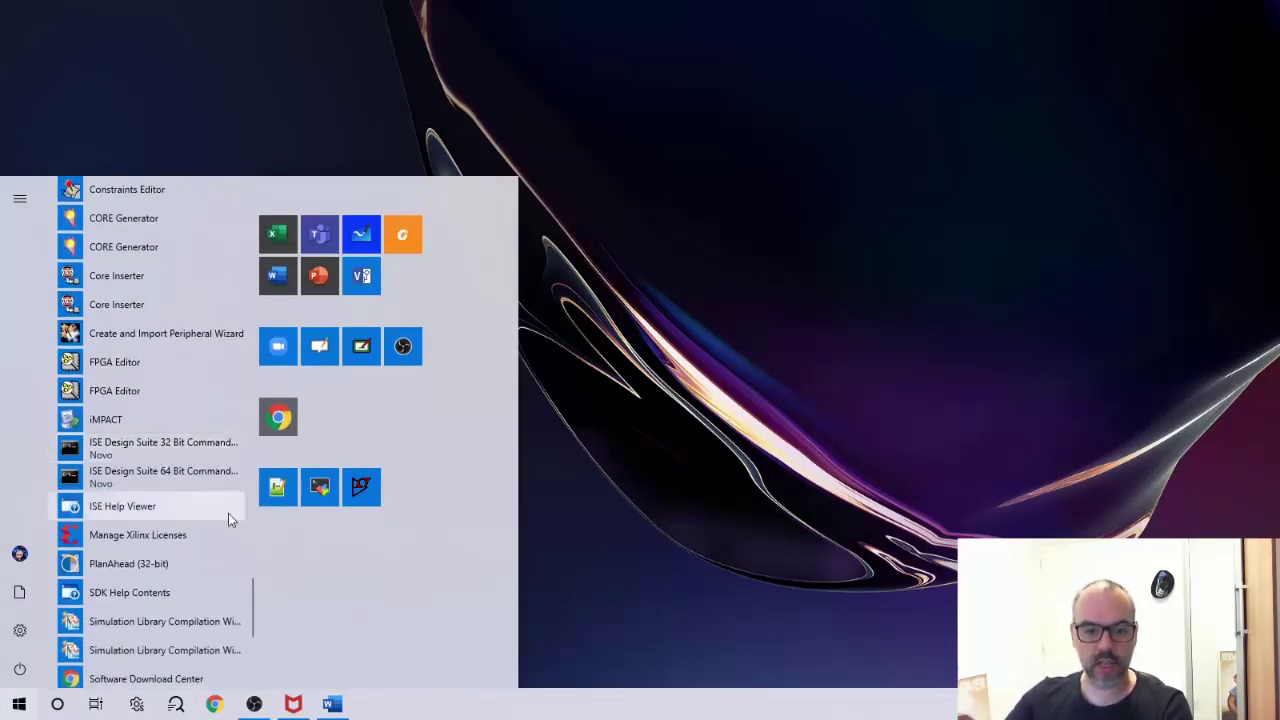
pyautogui.scroll(6, 211, 447)
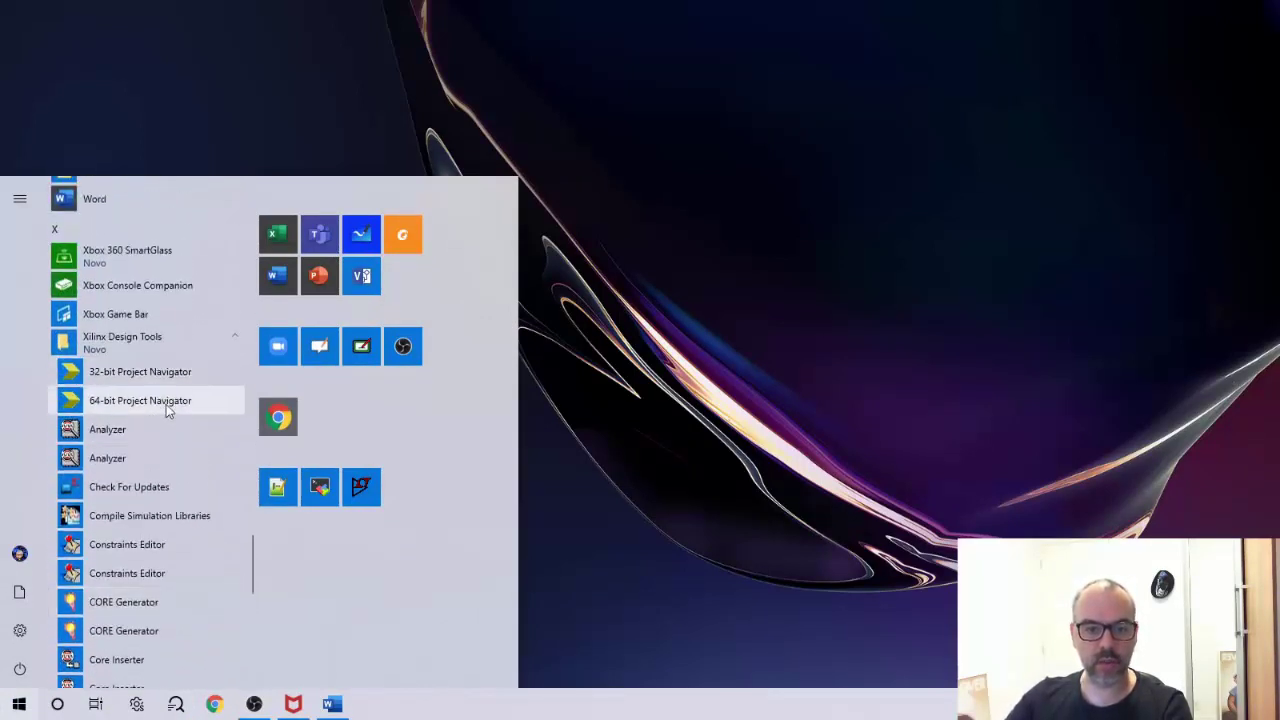
pyautogui.click(168, 410)
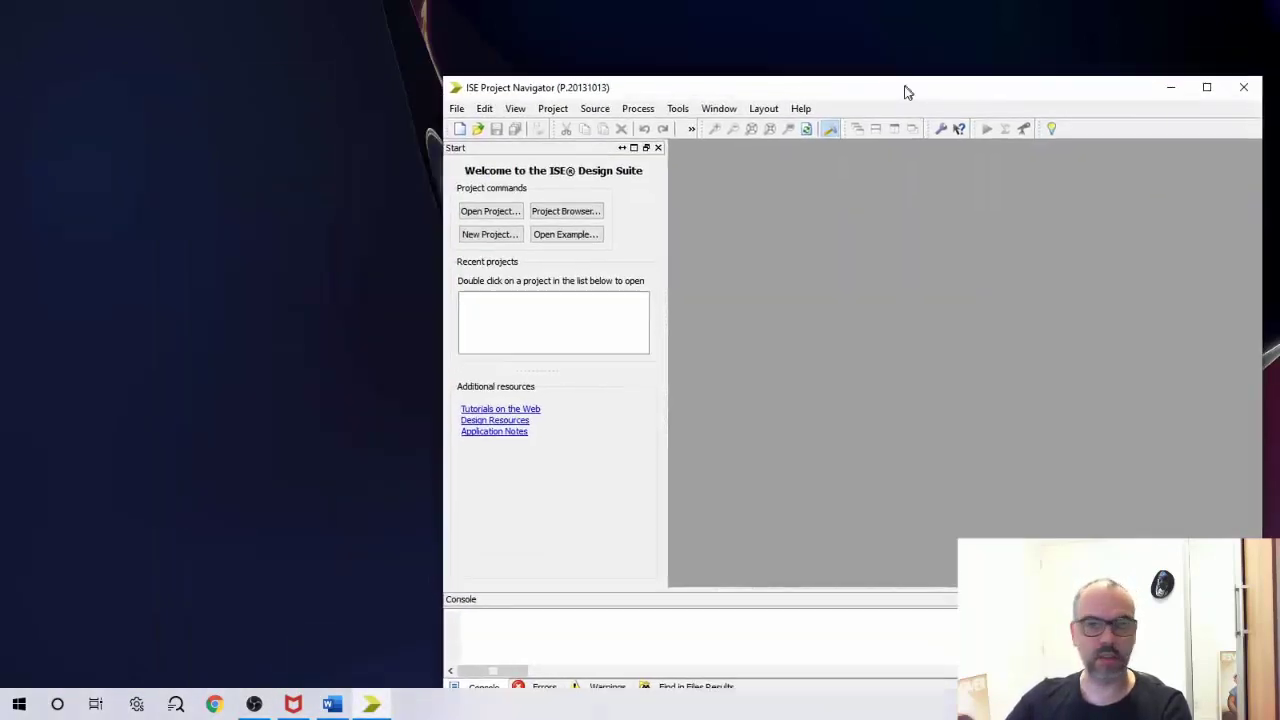
# - Turn off showing tips at startup, dismiss the Tip of the Day, and maximize the Project Navigator window
pyautogui.moveTo(906, 91); pyautogui.dragTo(700, 17)
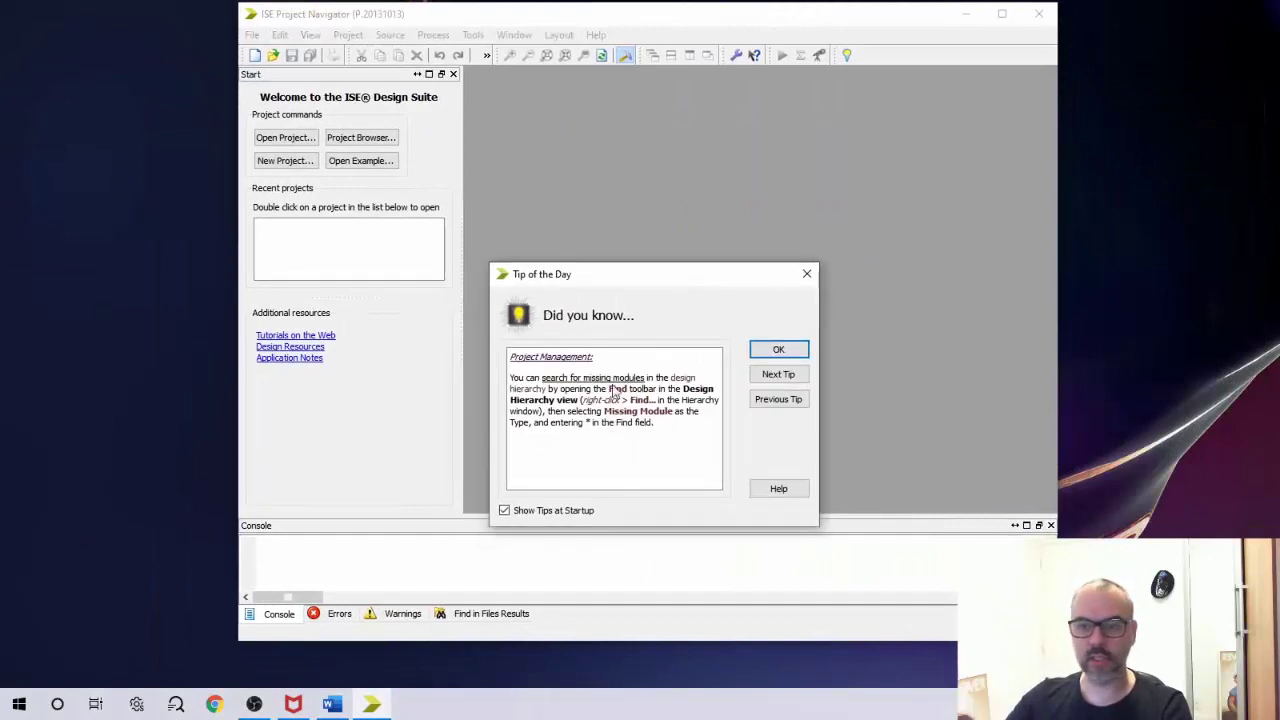
pyautogui.click(570, 510)
pyautogui.click(779, 350)
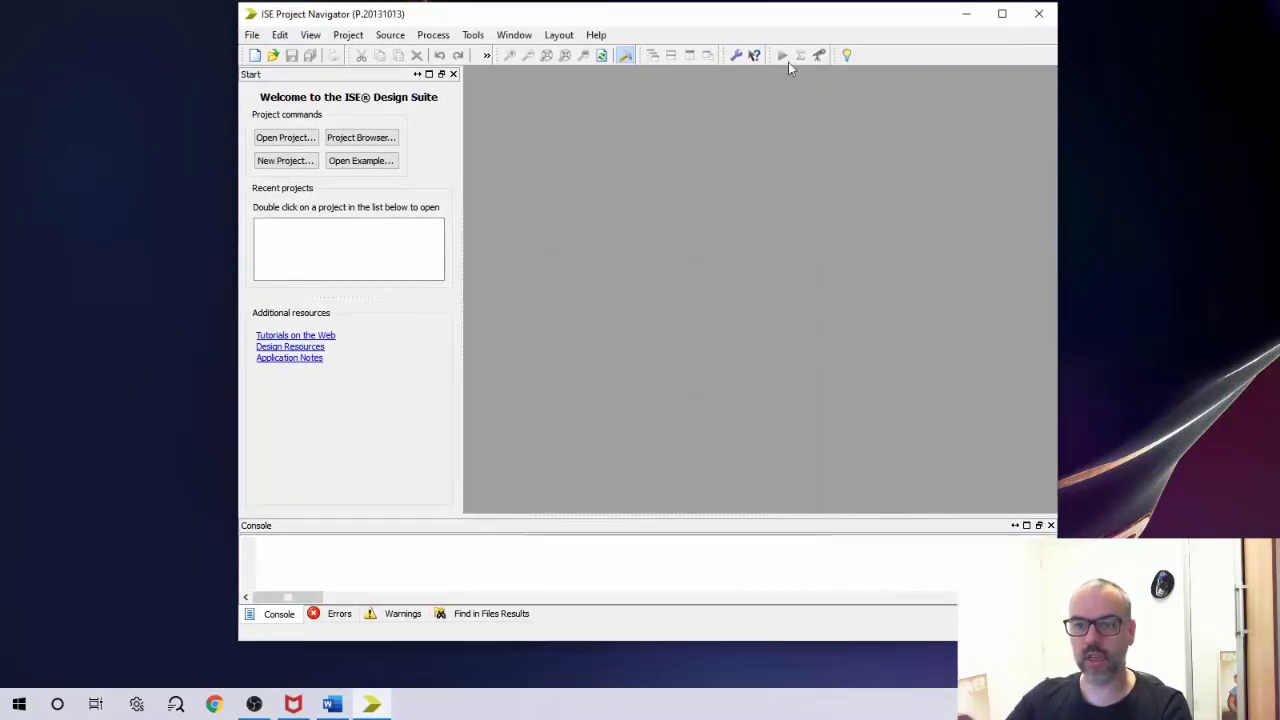
pyautogui.click(1001, 13)
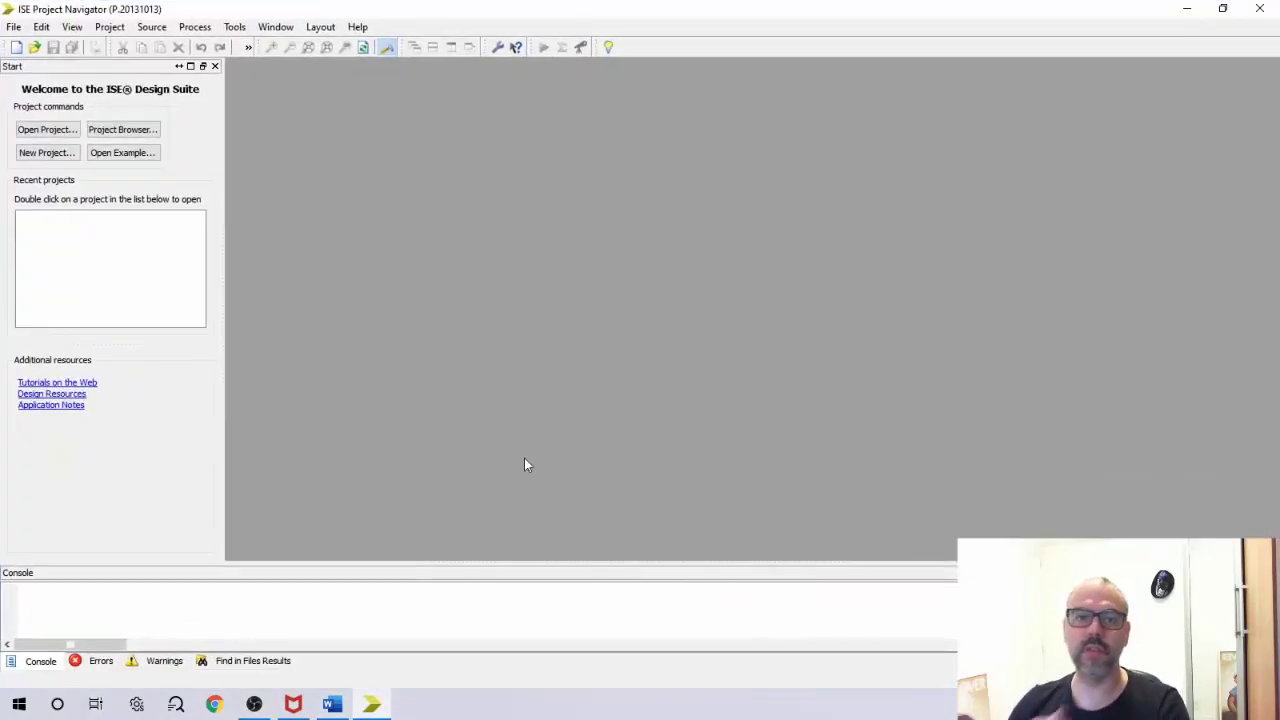